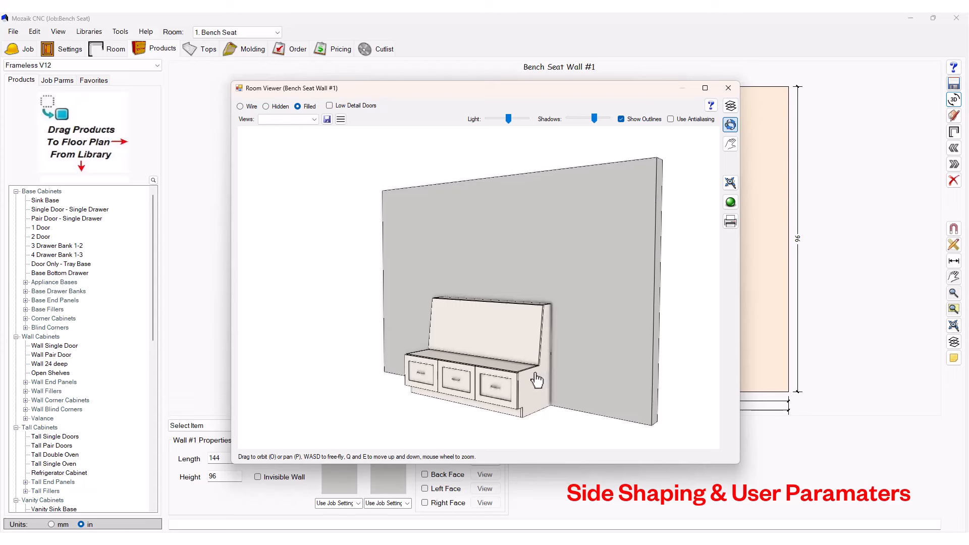
# Step: Inspect the finished bench seat in 3D, close the room viewer and switch to room 2, Bench Seat 2
pyautogui.moveTo(533, 385); pyautogui.dragTo(544, 341)
pyautogui.click(728, 88)
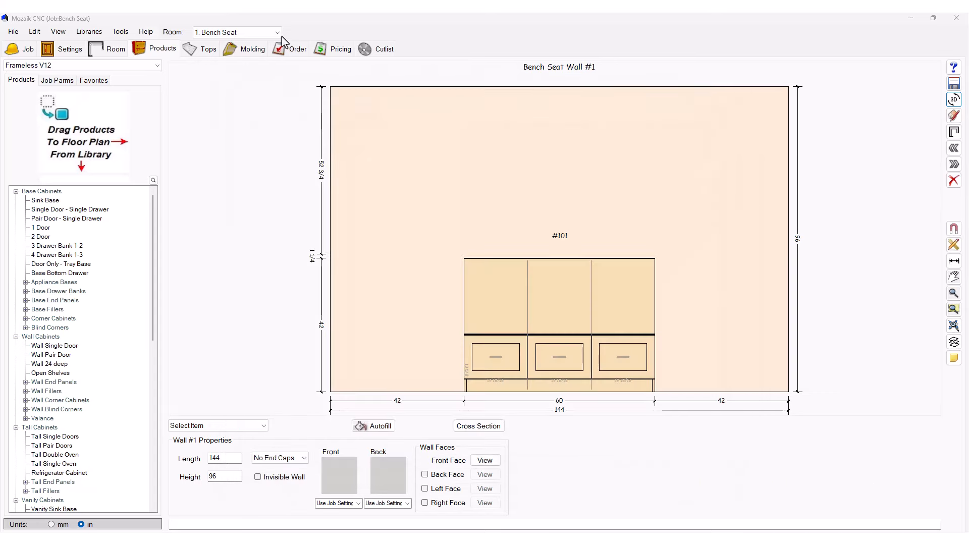
pyautogui.click(253, 32)
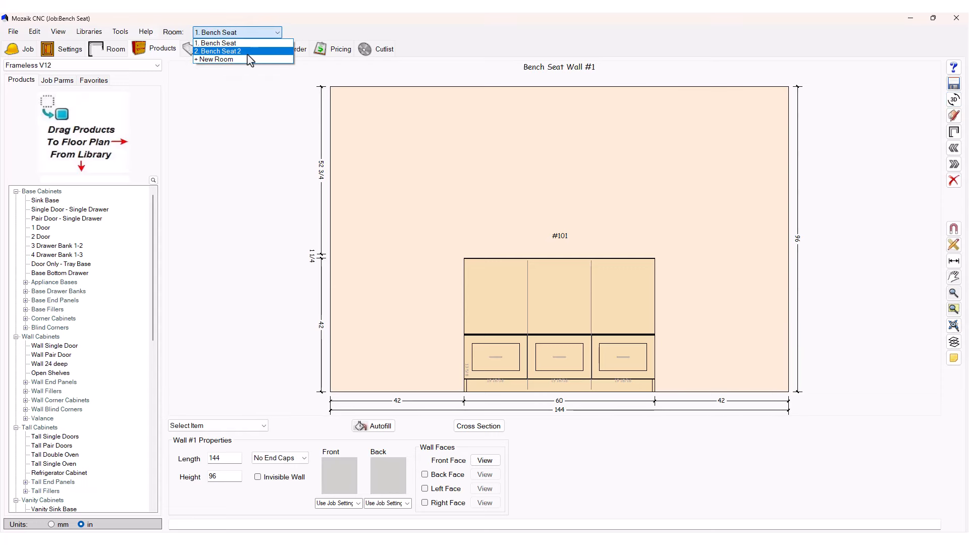
pyautogui.click(248, 53)
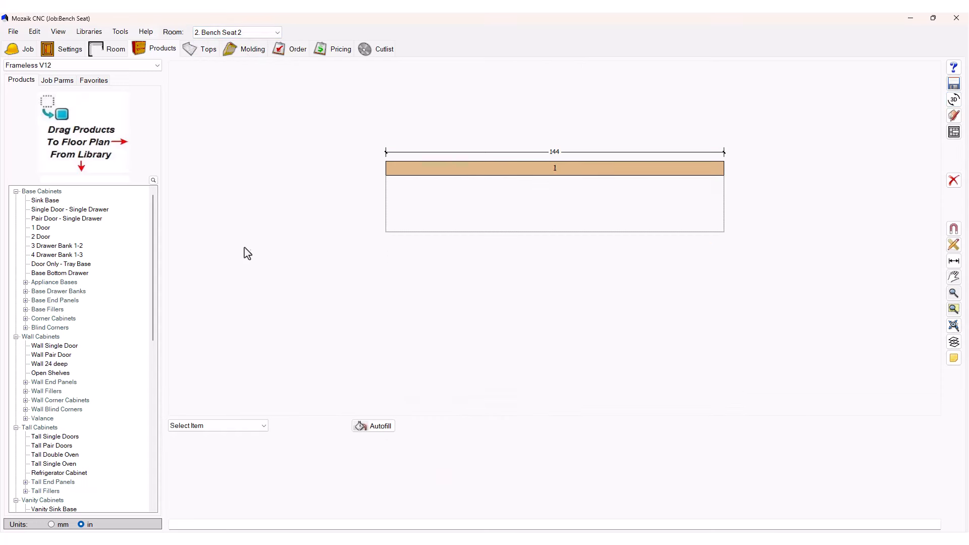
# Step: Place a 1 Door base cabinet from the library on wall 1 and set its width to 60 in
pyautogui.click(46, 228)
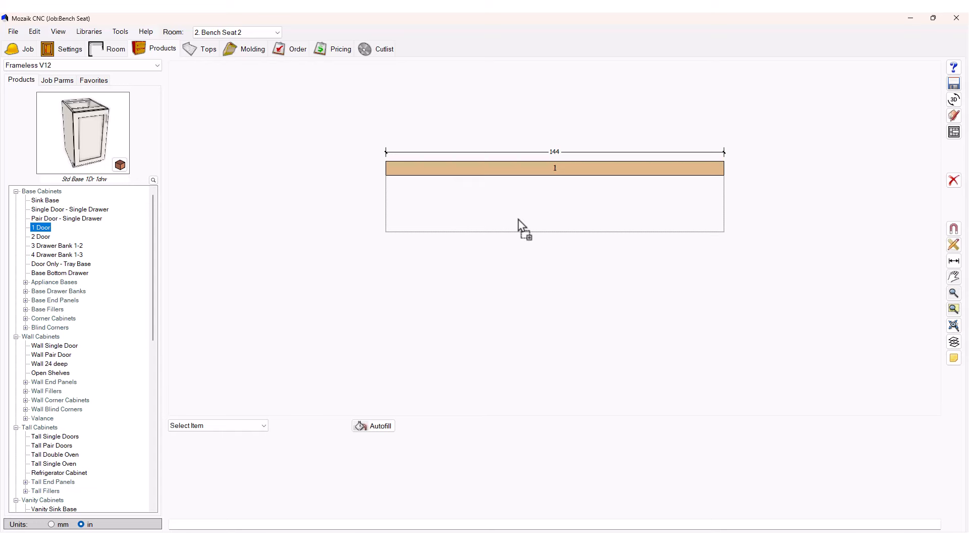
pyautogui.click(477, 211)
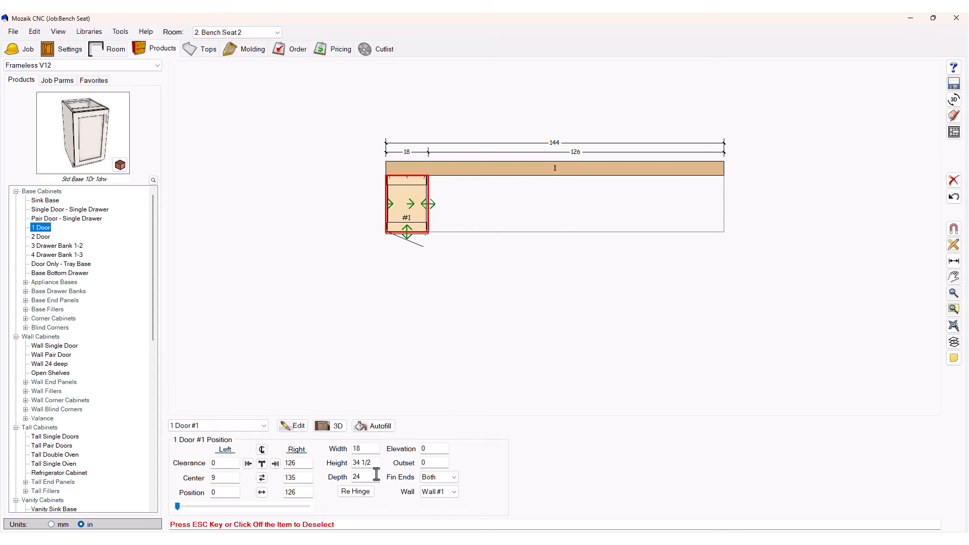
pyautogui.doubleClick(363, 449)
pyautogui.press('Return')
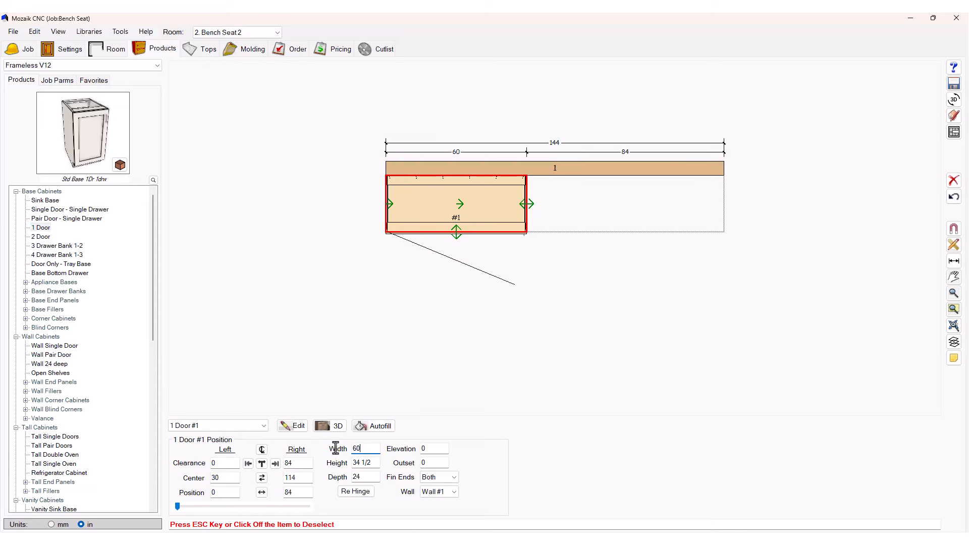
pyautogui.click(373, 463)
# Step: In the wall elevation, move the cabinet to about 40 1/4 in from the wall's left end and check it in 3D
pyautogui.click(954, 132)
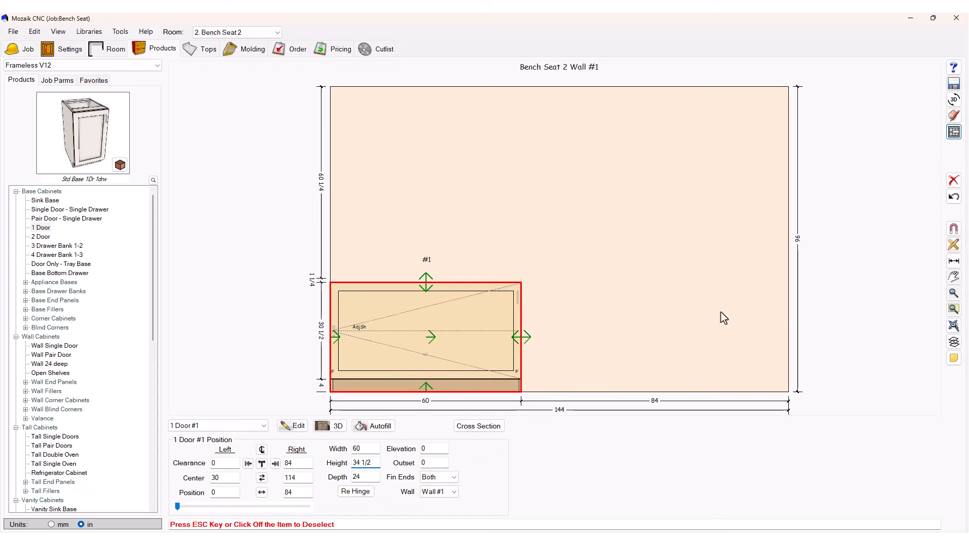
pyautogui.moveTo(433, 342); pyautogui.dragTo(566, 339)
pyautogui.click(954, 99)
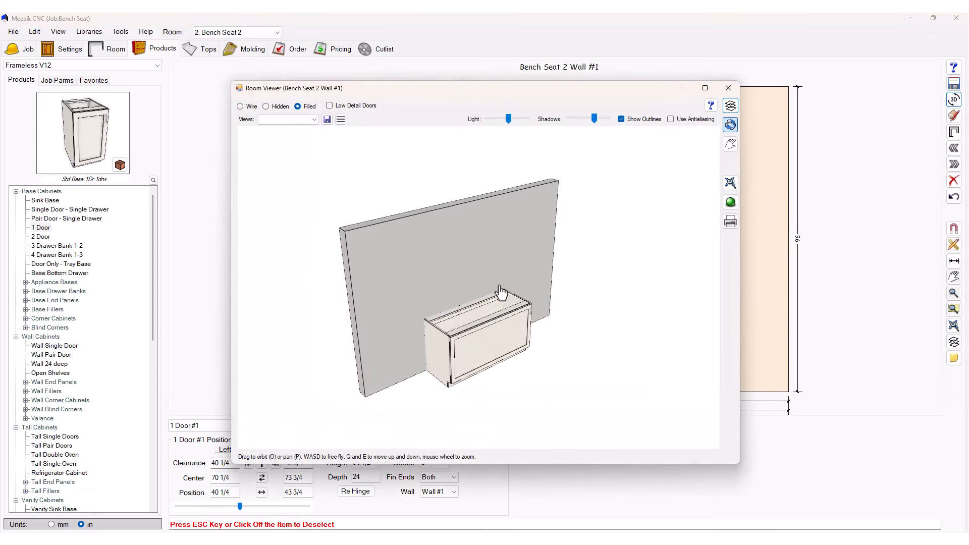
pyautogui.click(728, 89)
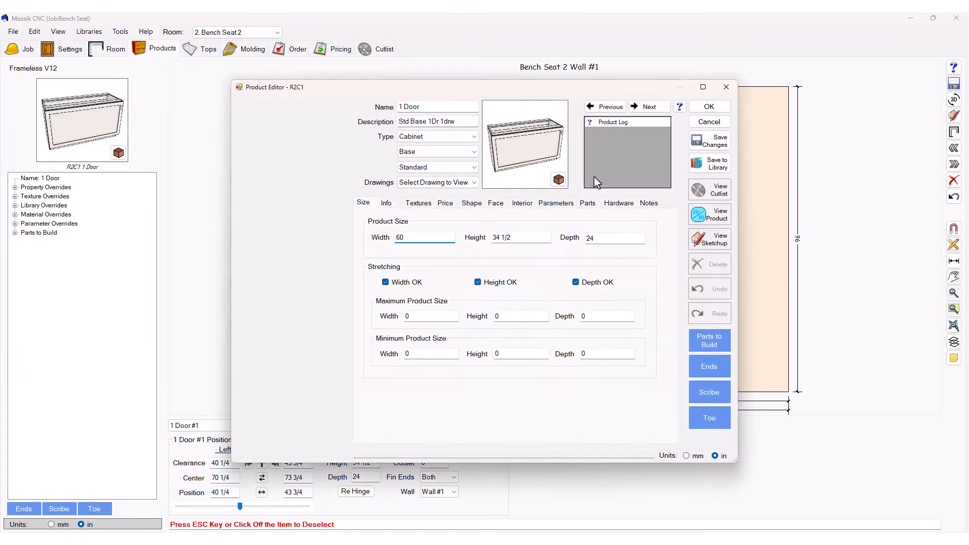
# Step: Set up an enlarged product viewer beside the cabinet's product editor, showing a filled perspective view
pyautogui.moveTo(485, 95); pyautogui.dragTo(712, 103)
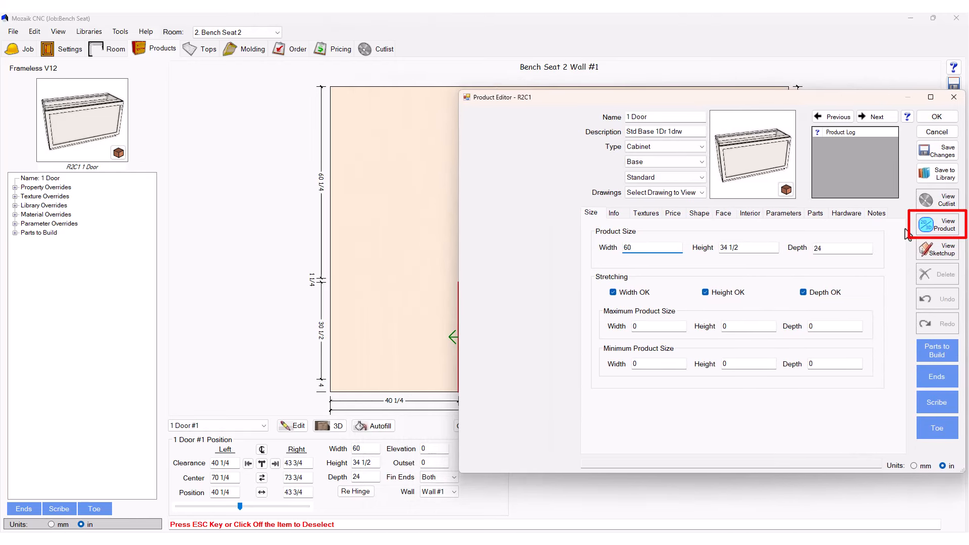
pyautogui.click(940, 225)
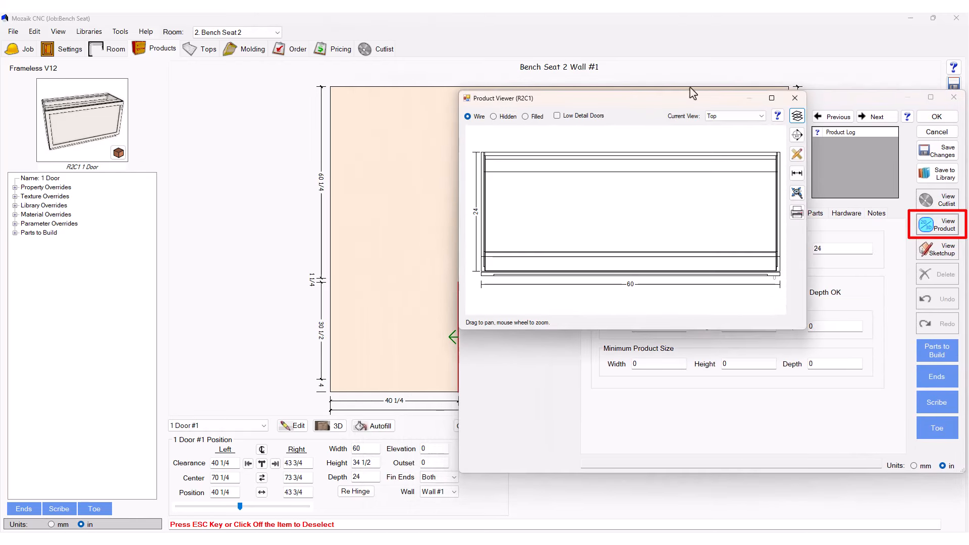
pyautogui.moveTo(684, 98); pyautogui.dragTo(258, 68)
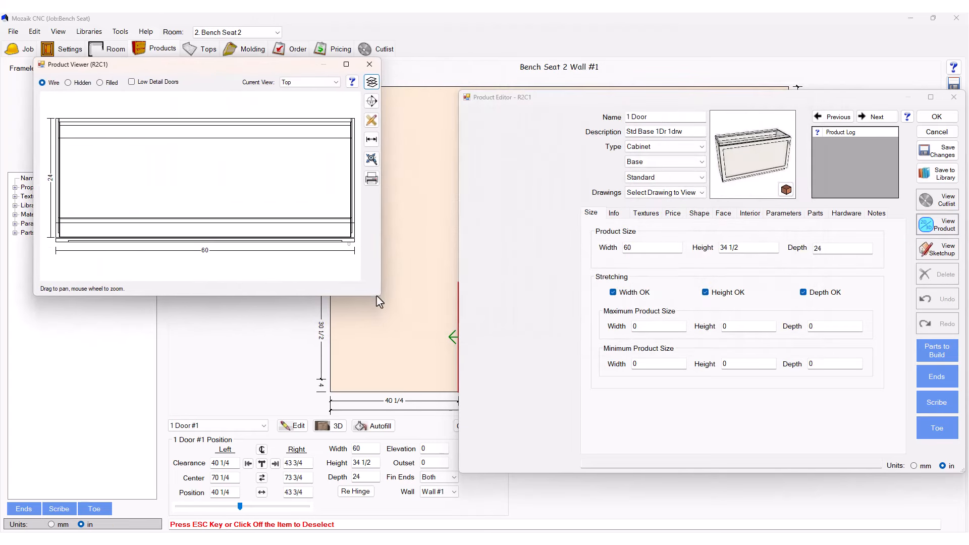
pyautogui.moveTo(380, 298); pyautogui.dragTo(530, 471)
pyautogui.click(465, 83)
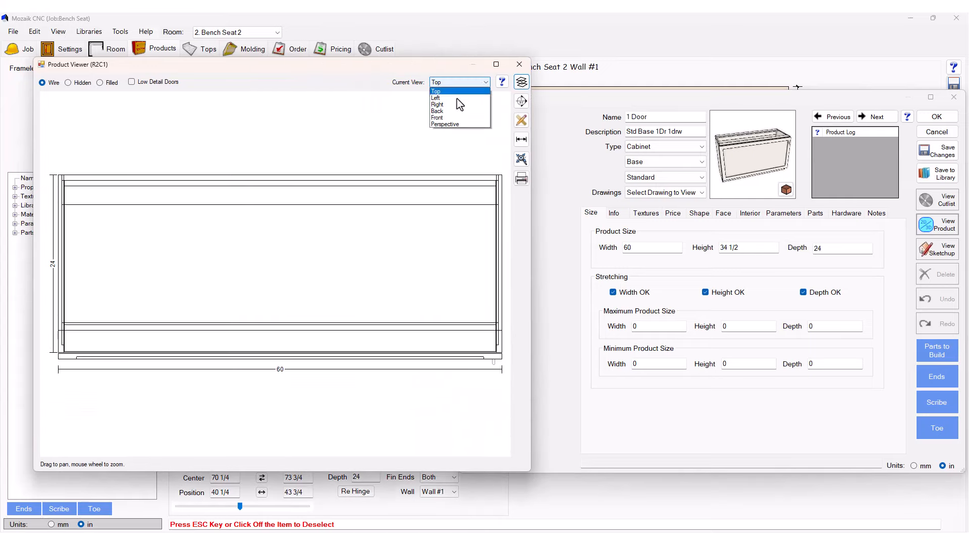
pyautogui.click(453, 127)
pyautogui.click(111, 83)
pyautogui.moveTo(186, 245)
pyautogui.mouseDown()
pyautogui.moveTo(229, 277)
pyautogui.moveTo(316, 268)
pyautogui.moveTo(305, 272)
pyautogui.mouseUp()
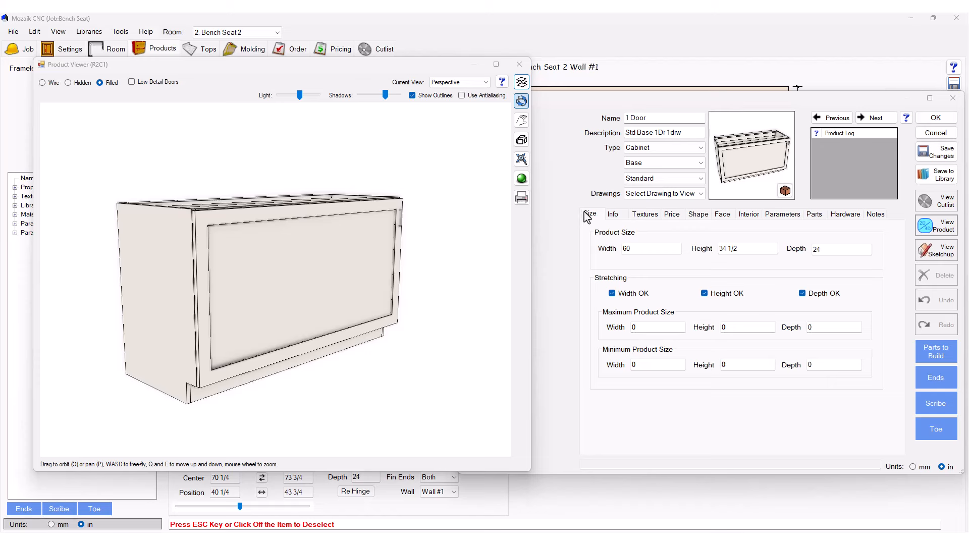
# Step: Disable width, height and depth stretching for the cabinet
pyautogui.click(612, 294)
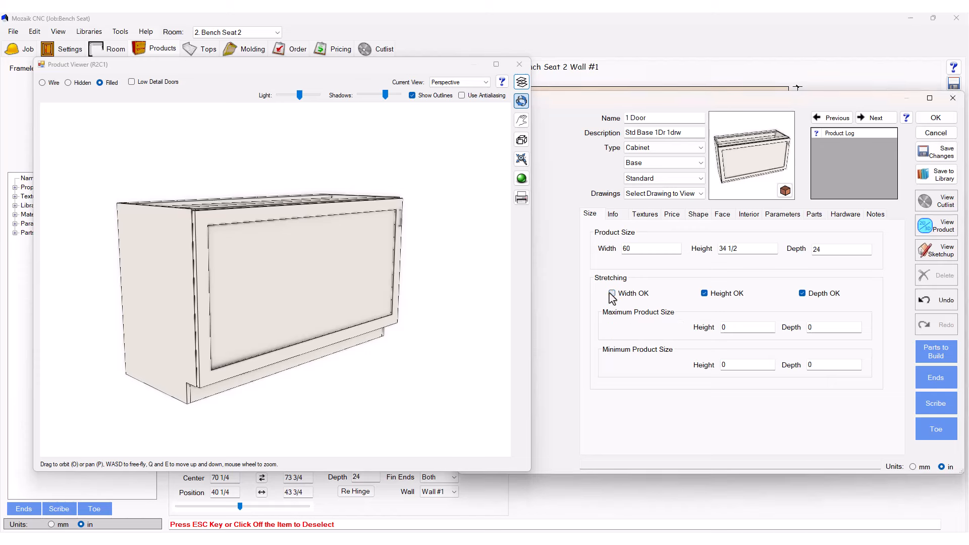
pyautogui.click(704, 293)
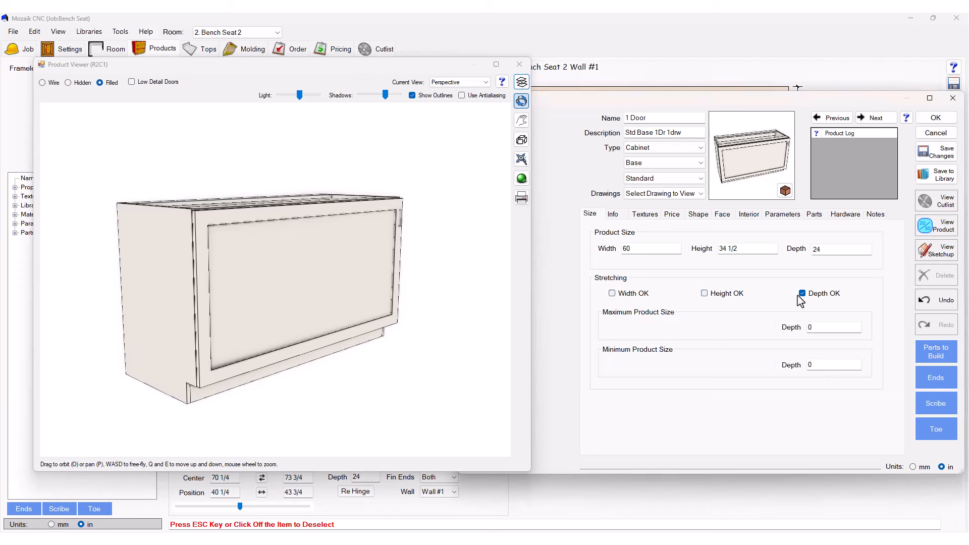
pyautogui.click(802, 293)
pyautogui.moveTo(295, 219); pyautogui.dragTo(312, 230)
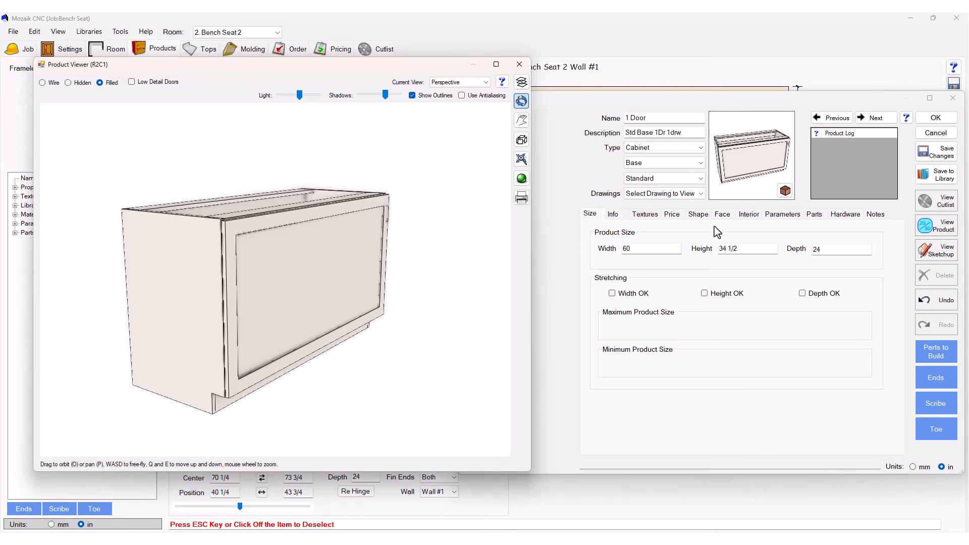
# Step: Clear the cabinet's face and its interior to leave an empty case, checking the case from behind
pyautogui.click(722, 214)
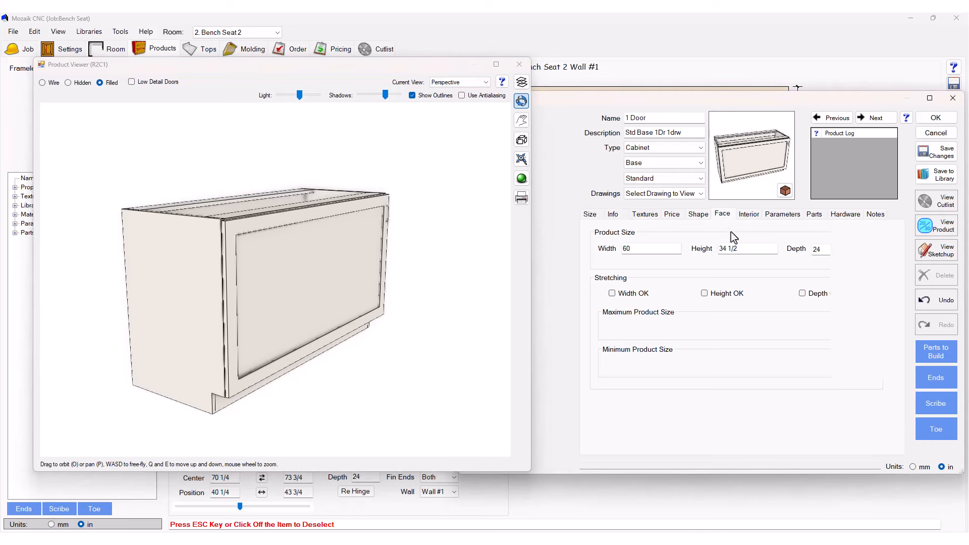
pyautogui.click(771, 444)
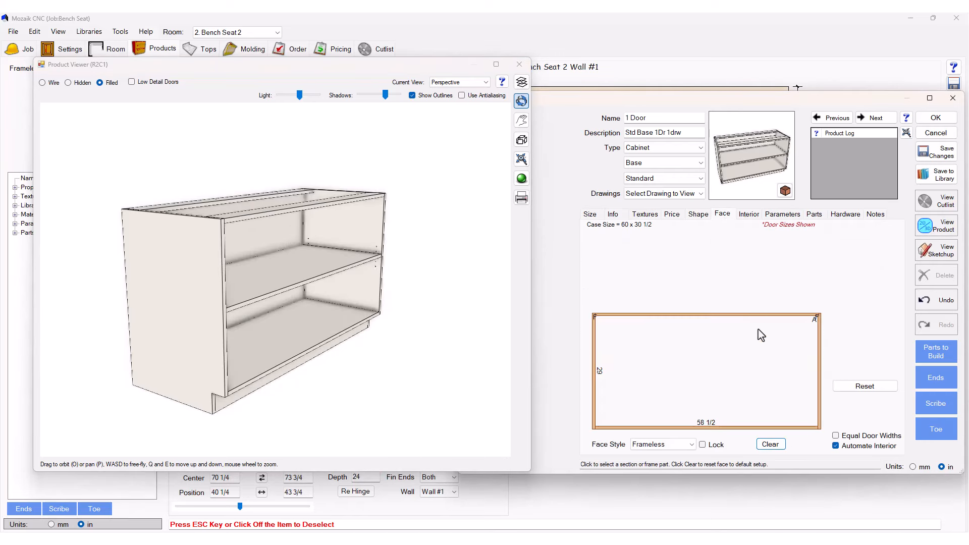
pyautogui.click(749, 214)
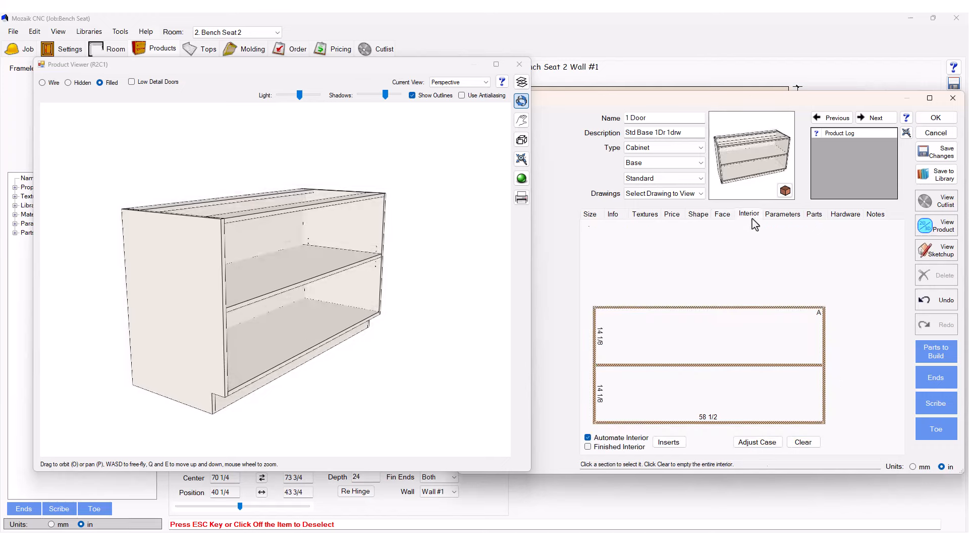
pyautogui.click(803, 442)
pyautogui.moveTo(345, 312); pyautogui.dragTo(275, 271)
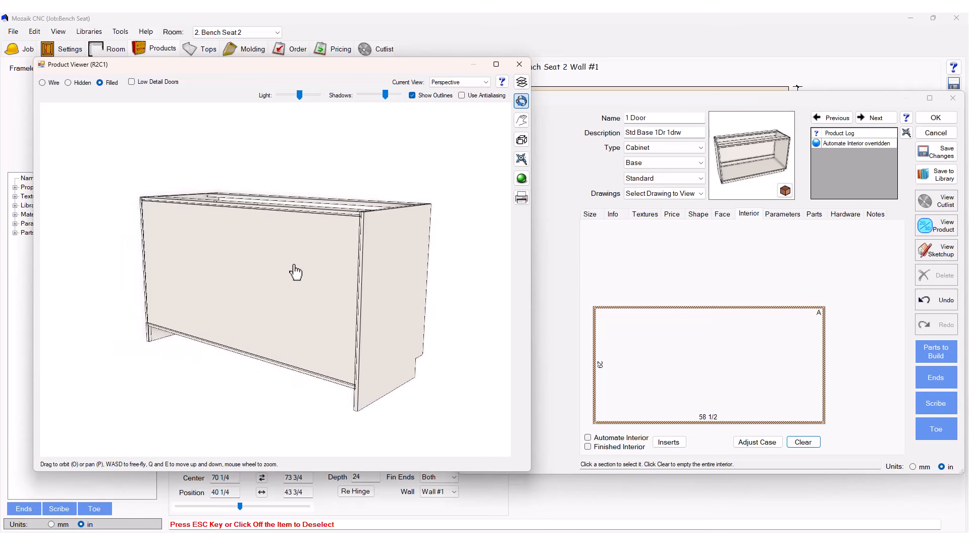
# Step: Add a product parameter override for Backs (Cabinet Unfinished Backs) and set it to None
pyautogui.click(784, 216)
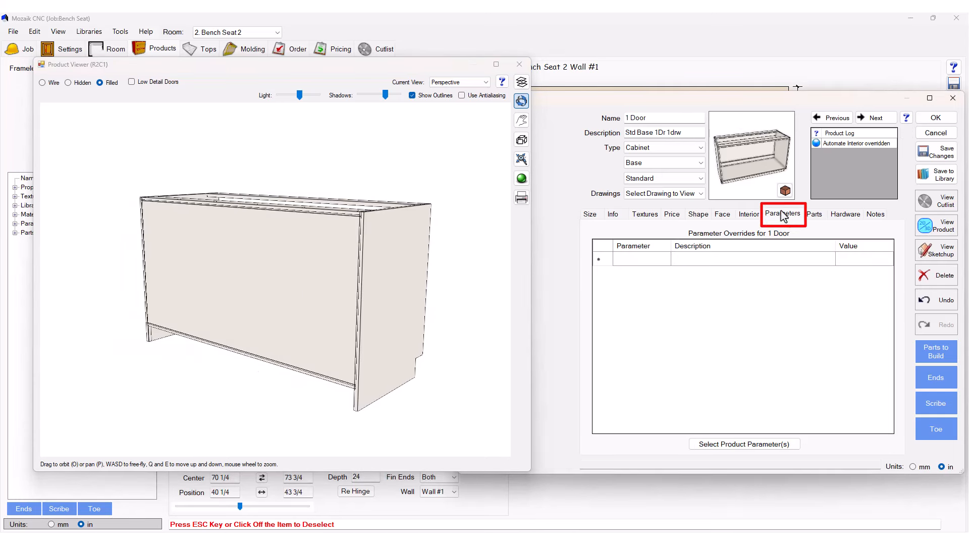
pyautogui.click(740, 445)
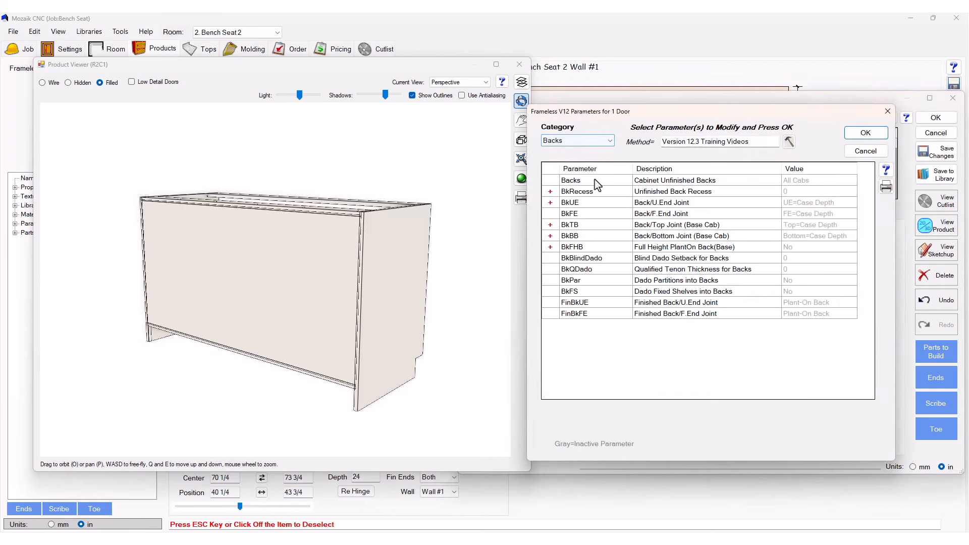
pyautogui.click(603, 183)
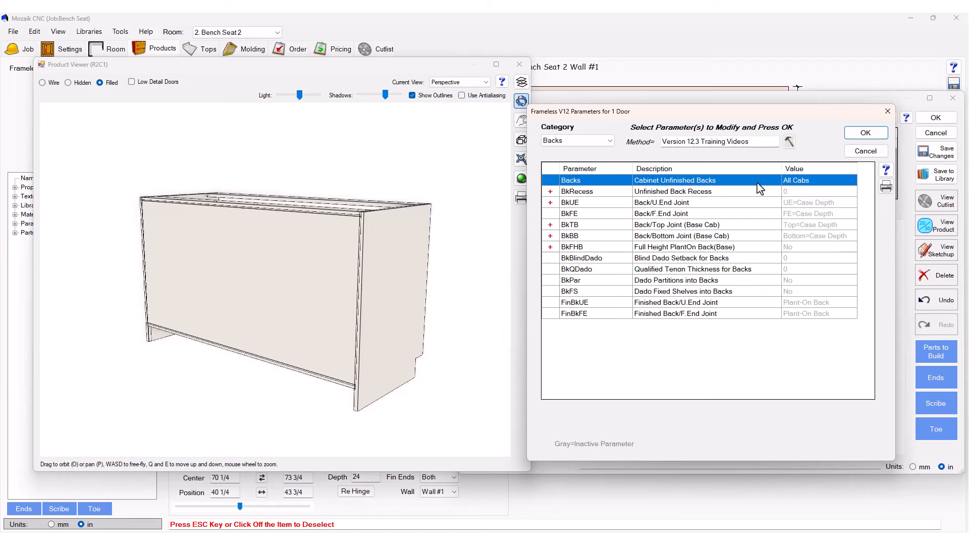
pyautogui.click(865, 132)
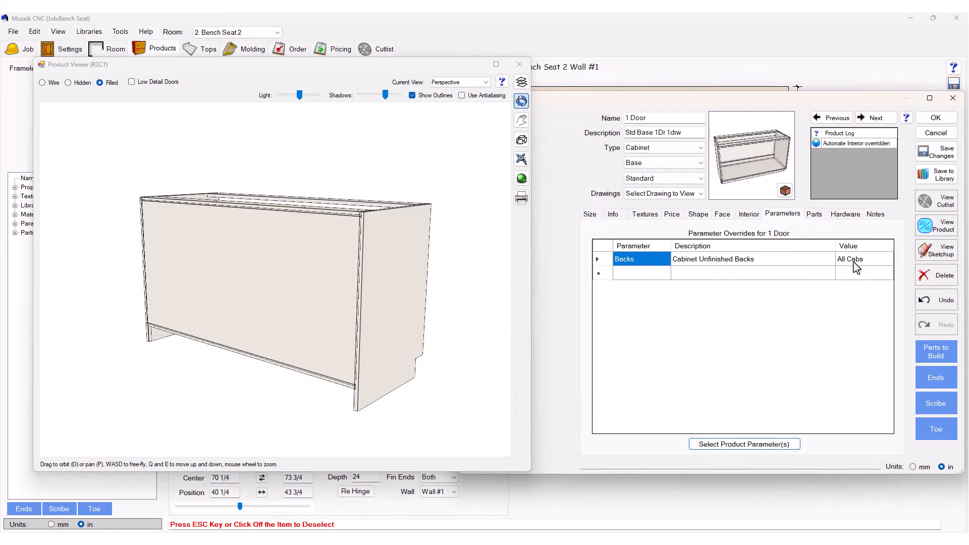
pyautogui.click(865, 259)
pyautogui.click(869, 308)
pyautogui.moveTo(342, 292); pyautogui.dragTo(260, 355)
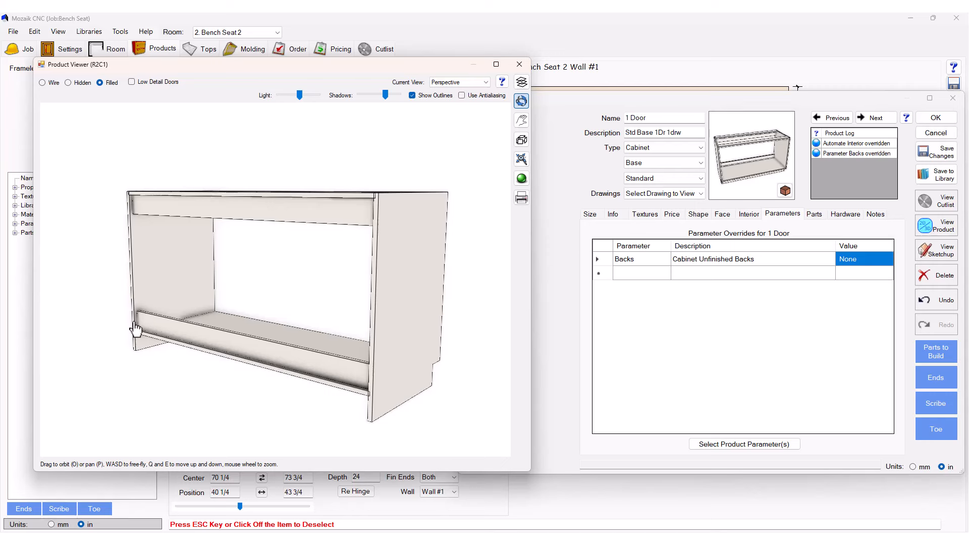
# Step: Add the BkRecess (Unfinished Back Recess) parameter override and set it to 3/4
pyautogui.click(725, 446)
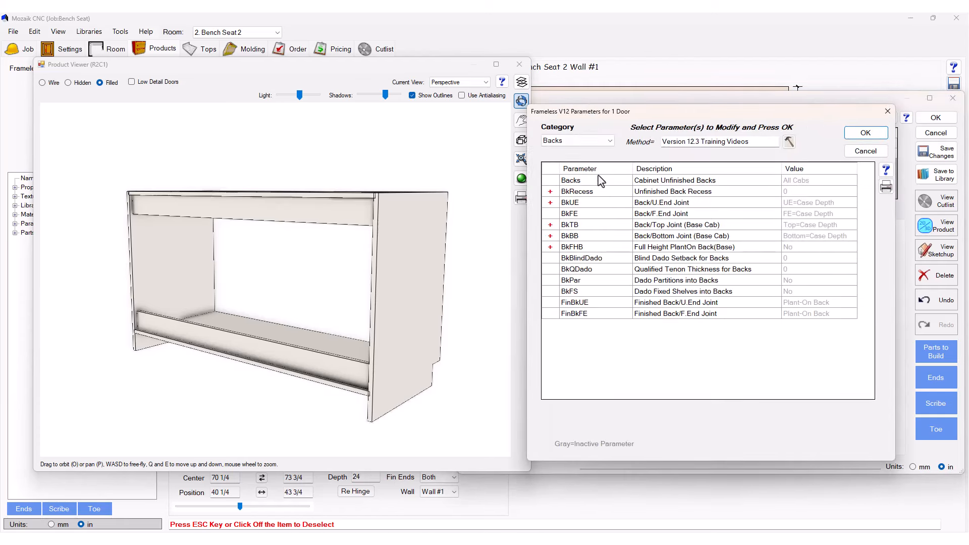
pyautogui.click(574, 196)
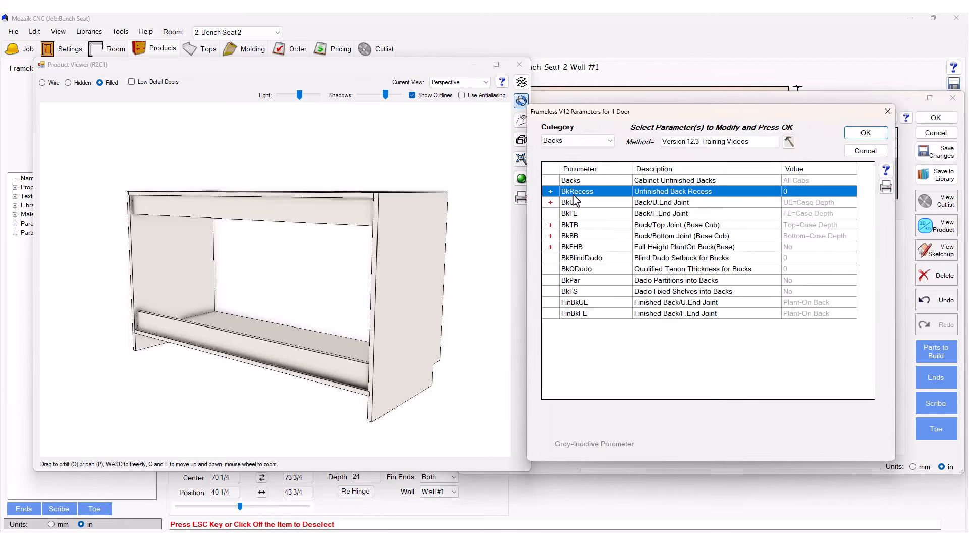
pyautogui.click(866, 133)
pyautogui.click(853, 275)
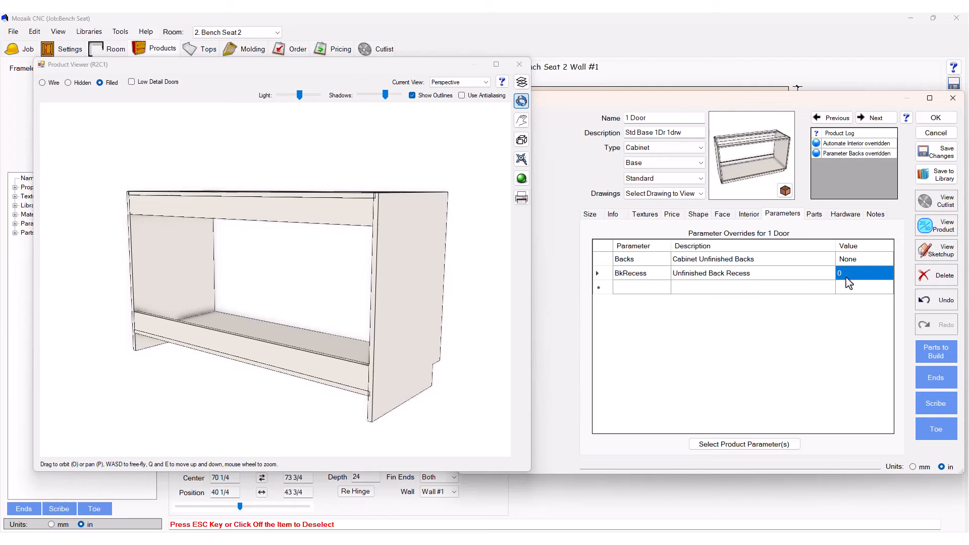
pyautogui.write('3/4')
pyautogui.press('Return')
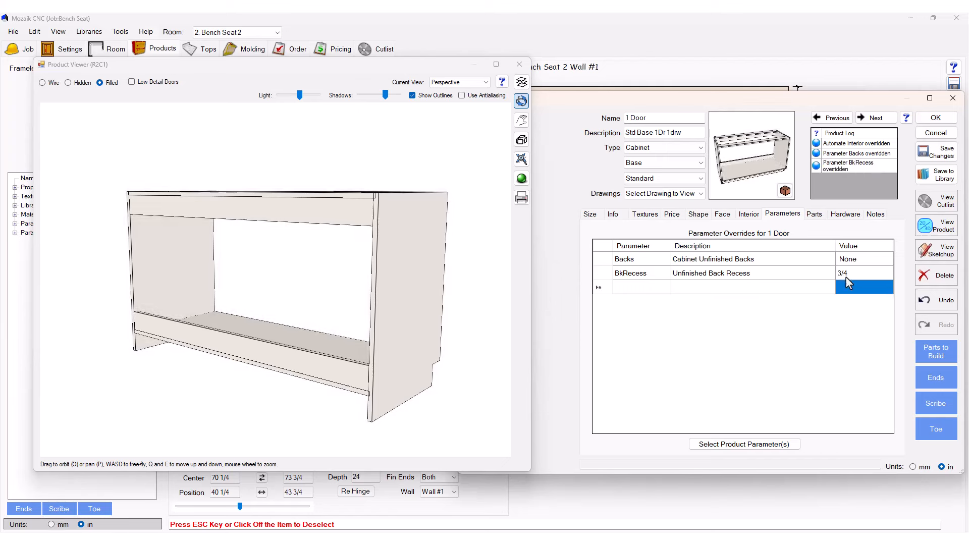
pyautogui.moveTo(368, 240); pyautogui.dragTo(205, 357)
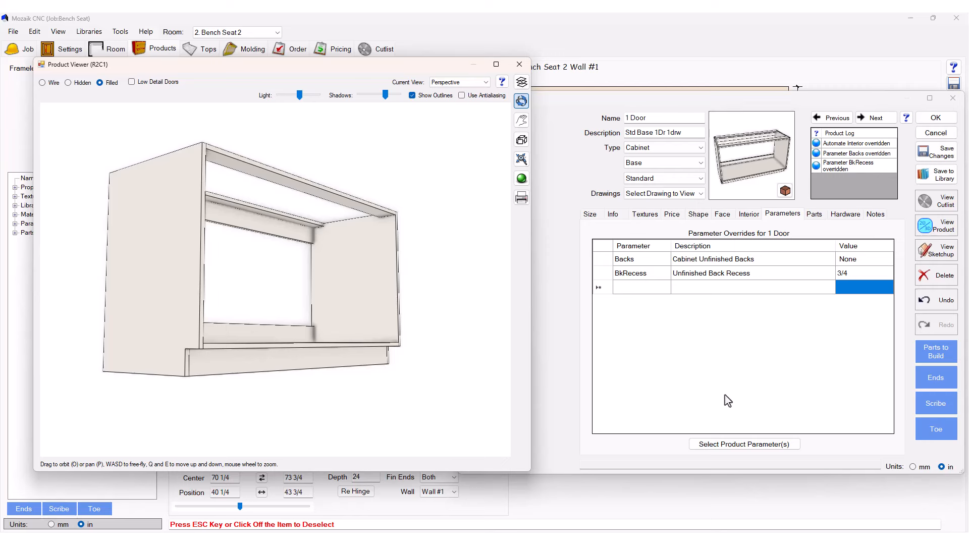
# Step: Override the cabinet's toe height and toe recess, setting both to 0
pyautogui.click(939, 428)
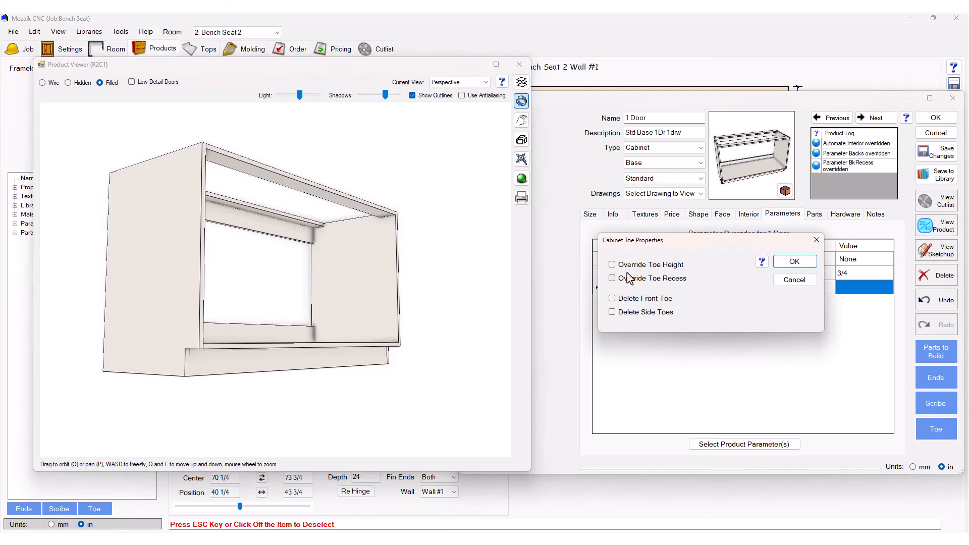
pyautogui.click(636, 266)
pyautogui.click(645, 284)
pyautogui.click(716, 264)
pyautogui.write('0')
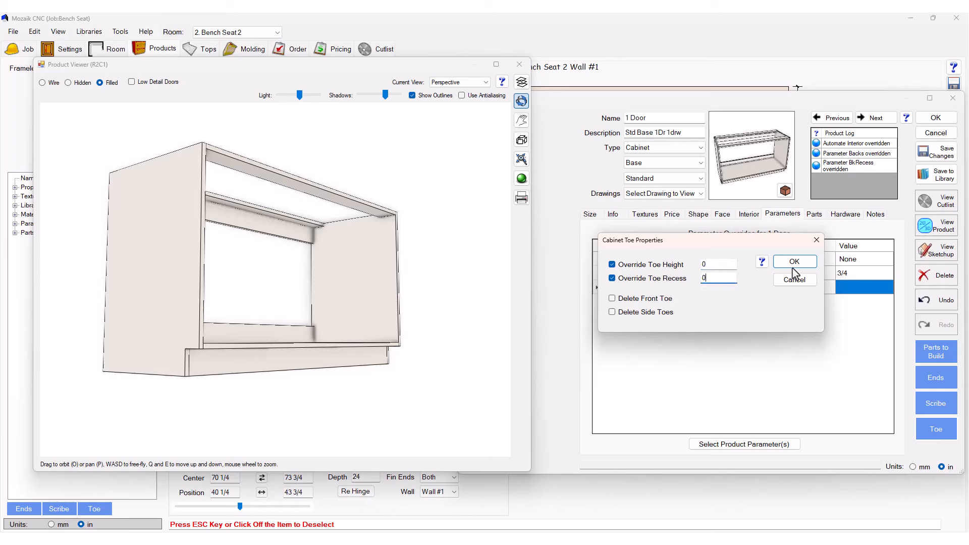
pyautogui.click(794, 262)
pyautogui.moveTo(262, 360); pyautogui.dragTo(314, 381)
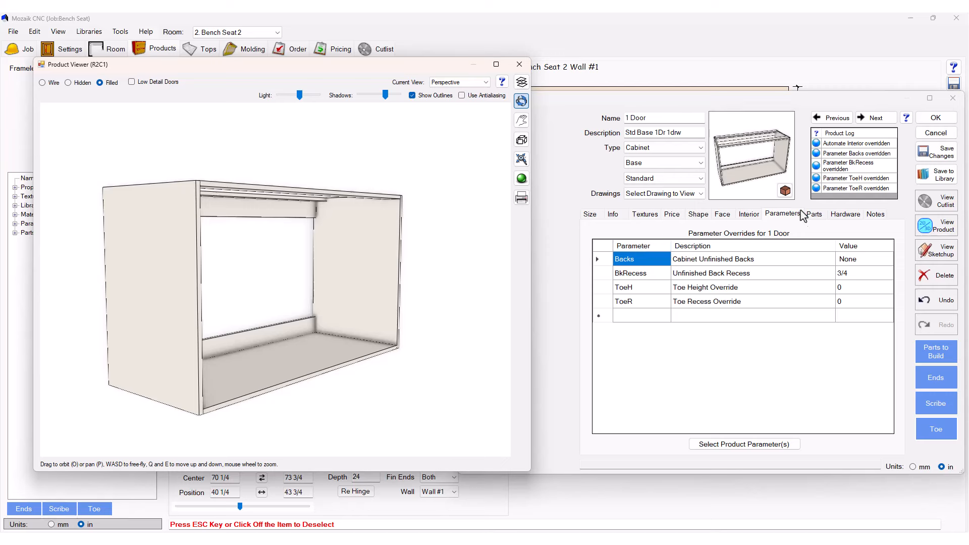
# Step: Add a custom parameter override named BTH with the description Base Toe Height and the value 4
pyautogui.click(726, 448)
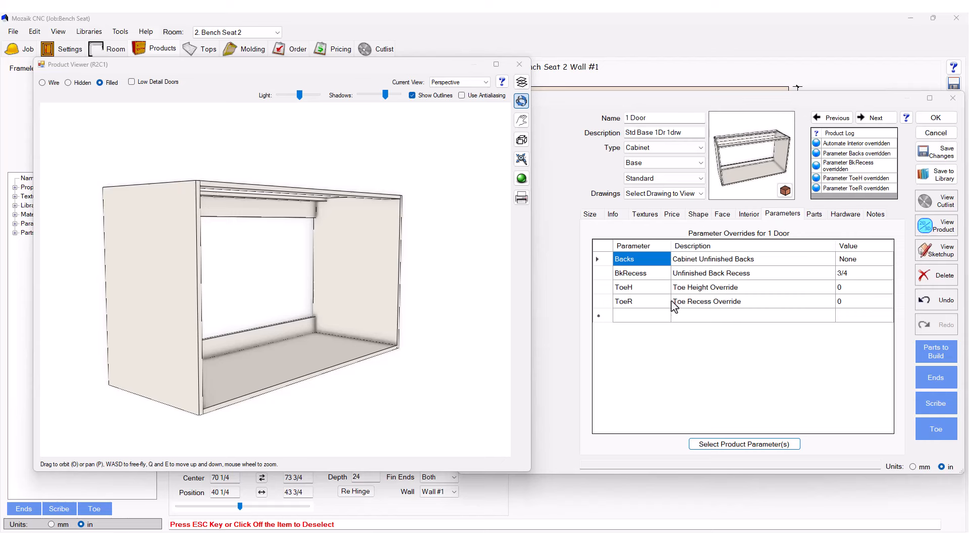
pyautogui.click(654, 317)
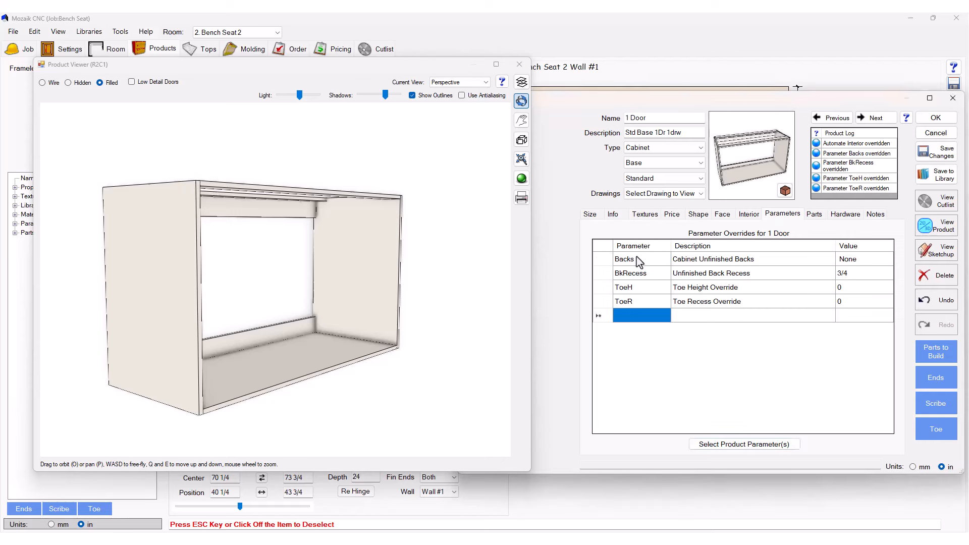
pyautogui.click(642, 317)
pyautogui.write('BTH')
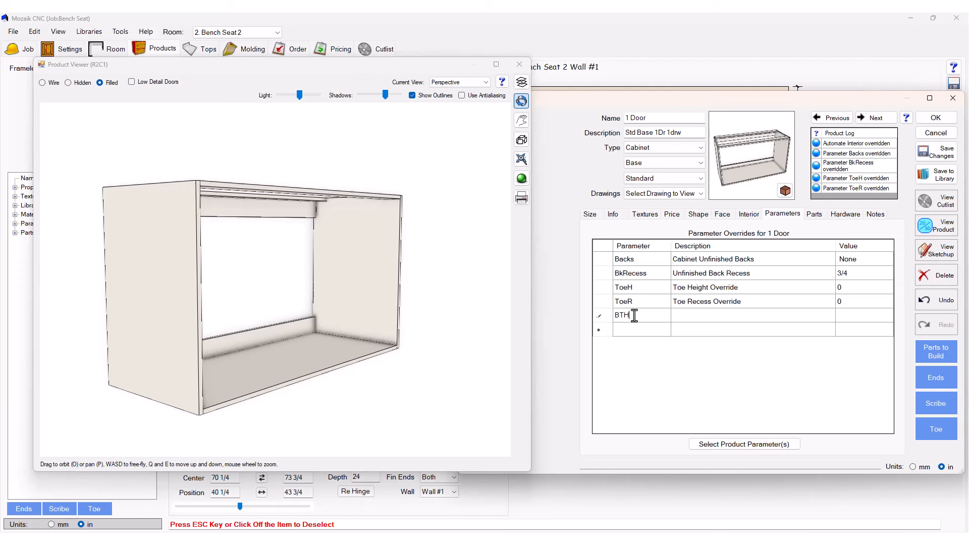
pyautogui.press('Tab')
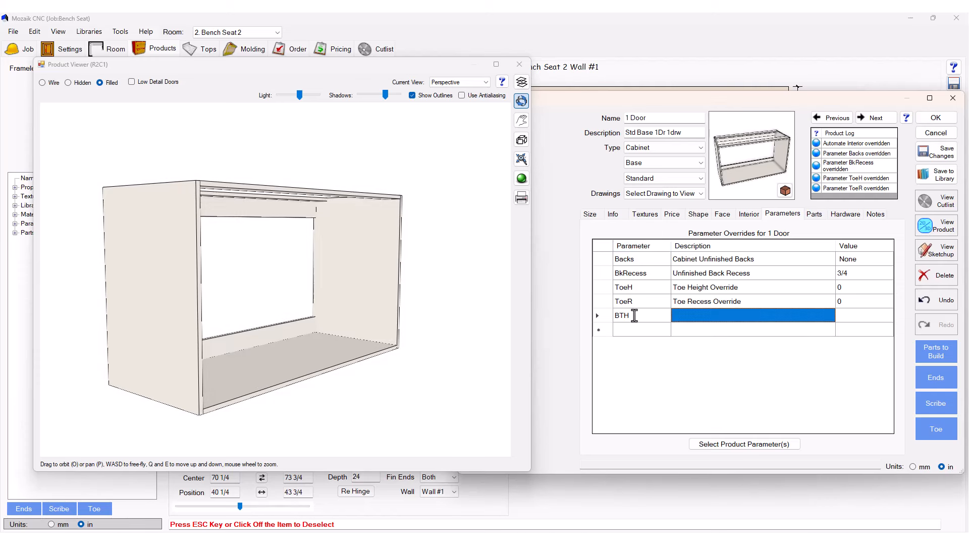
pyautogui.write('Base Toe Height')
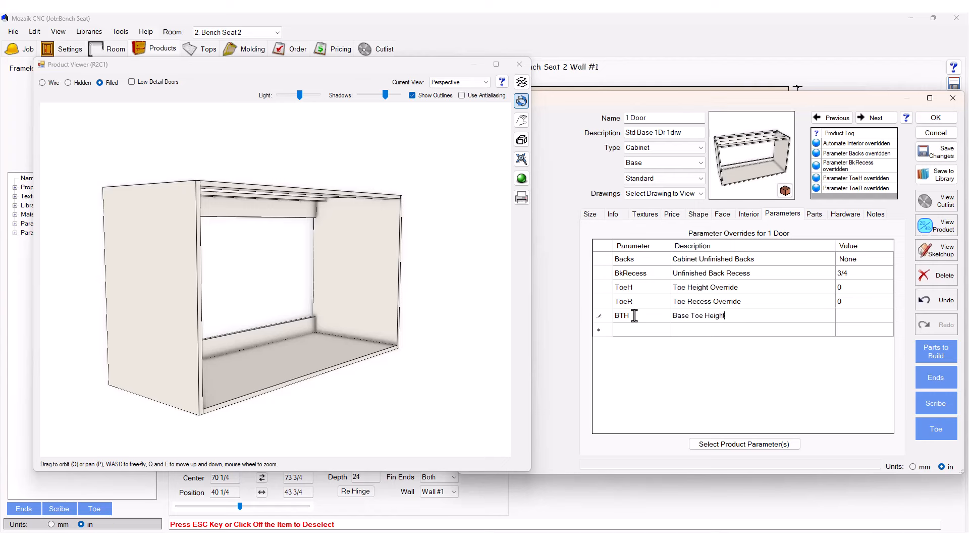
pyautogui.press('Tab')
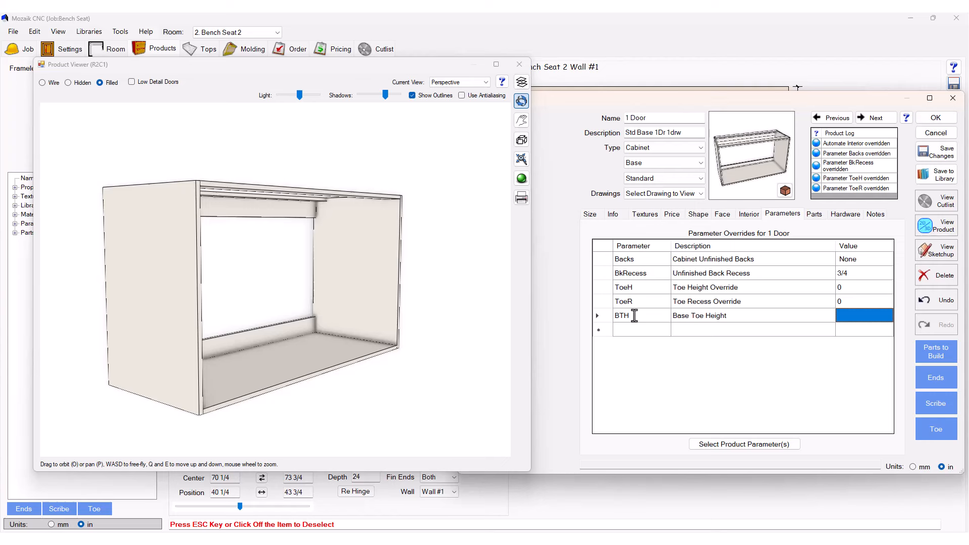
pyautogui.write('4')
pyautogui.press('Return')
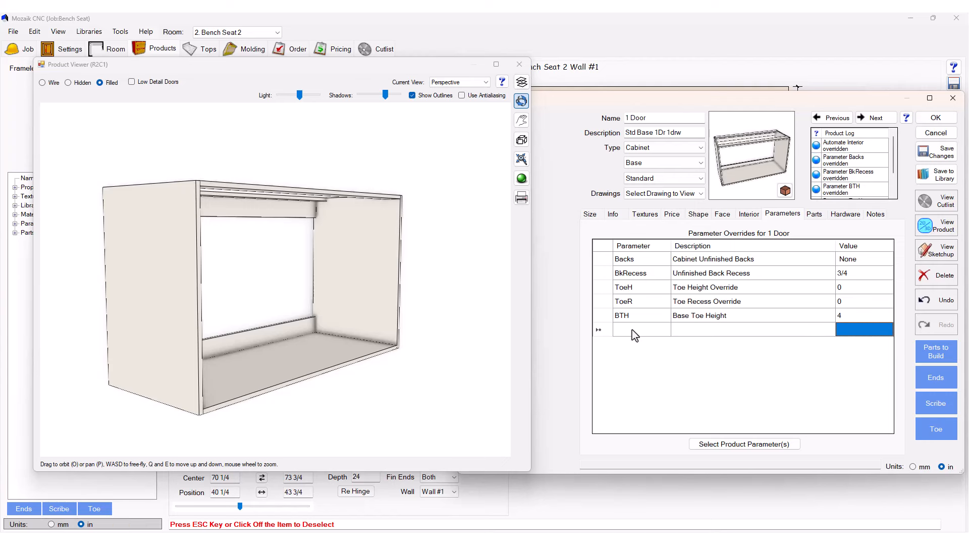
# Step: Add a custom parameter override named BTR with the description Base Toe Recess and the value 3
pyautogui.click(643, 329)
pyautogui.click(643, 330)
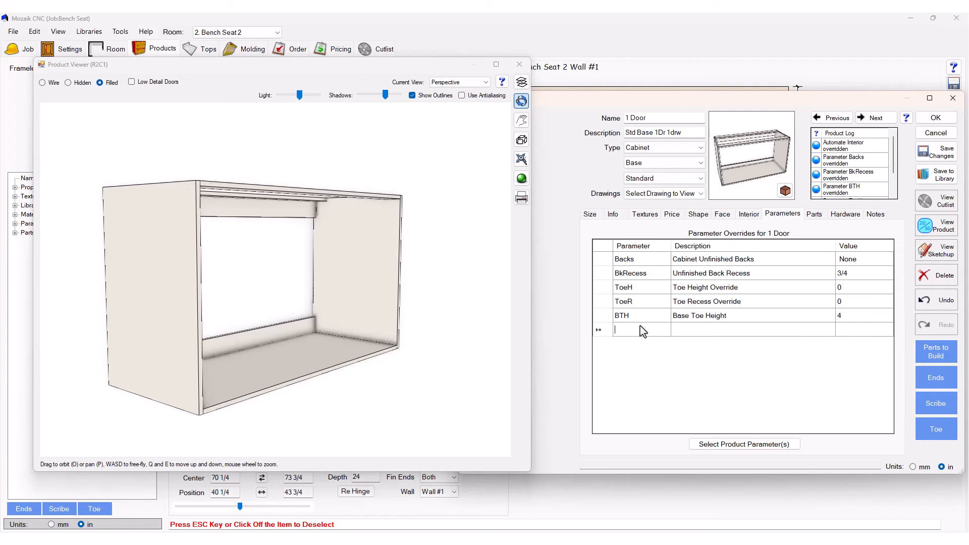
pyautogui.write('BTR')
pyautogui.press('Tab')
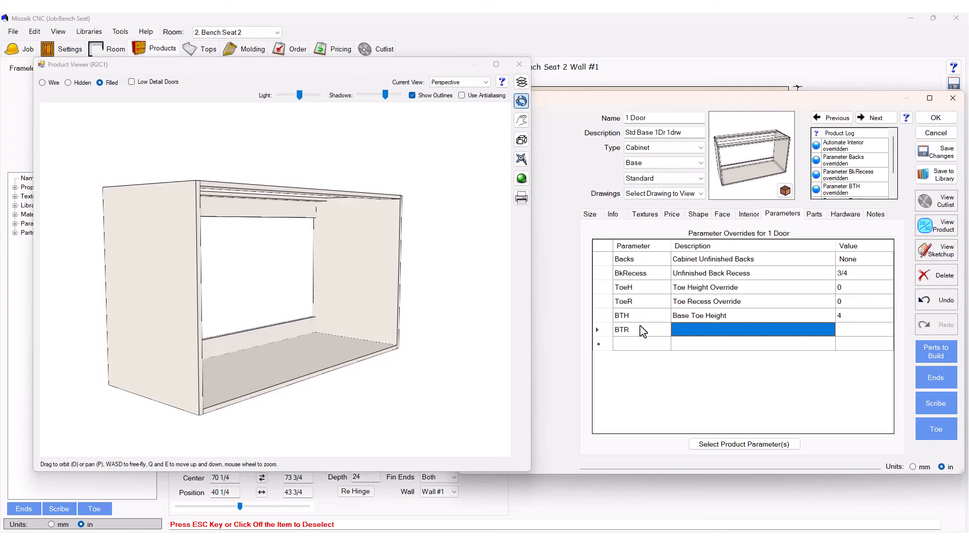
pyautogui.write('Base')
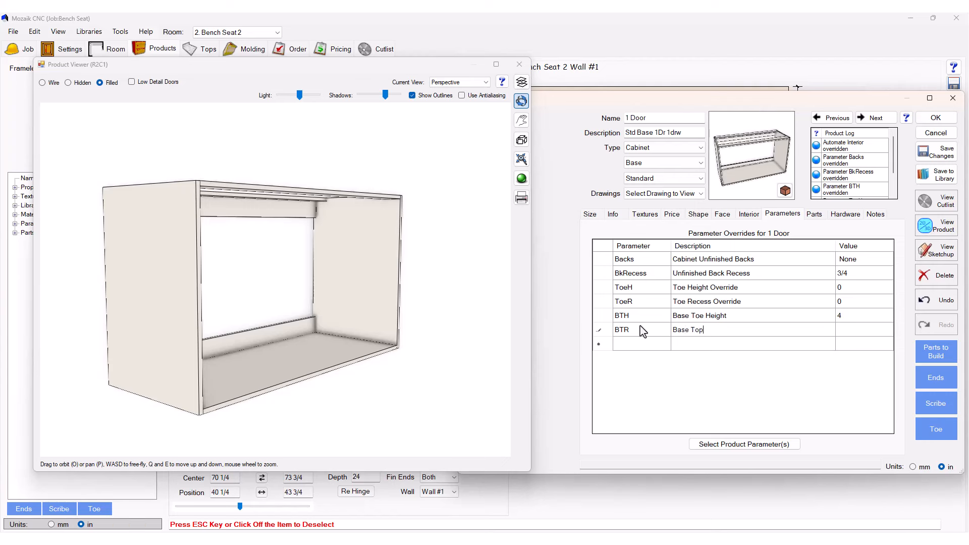
pyautogui.write(' Toe Recess')
pyautogui.press('Tab')
pyautogui.write('3')
# Step: Add a custom parameter override named BD1 with the description Base Depth 1 and the value 1
pyautogui.click(641, 344)
pyautogui.write('BD1')
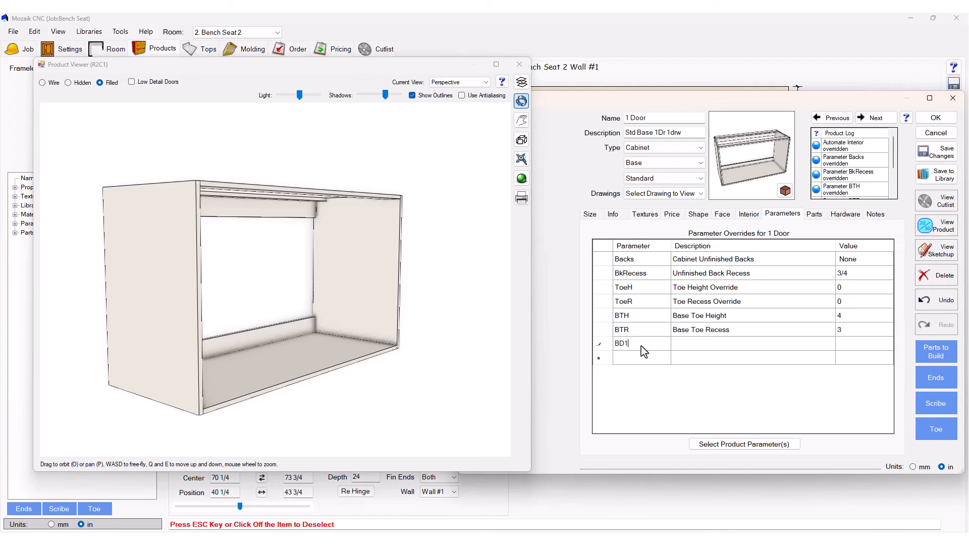
pyautogui.press('Tab')
pyautogui.write('Base Depth 1')
pyautogui.press('Tab')
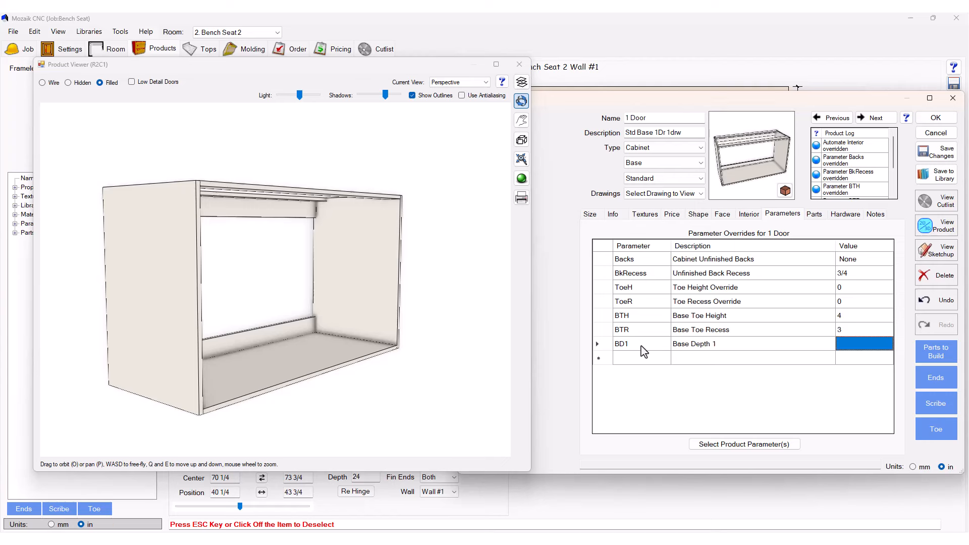
pyautogui.write('1')
# Step: Add a custom parameter override named BD2 with the description Base Depth 2 and the value 15
pyautogui.click(639, 357)
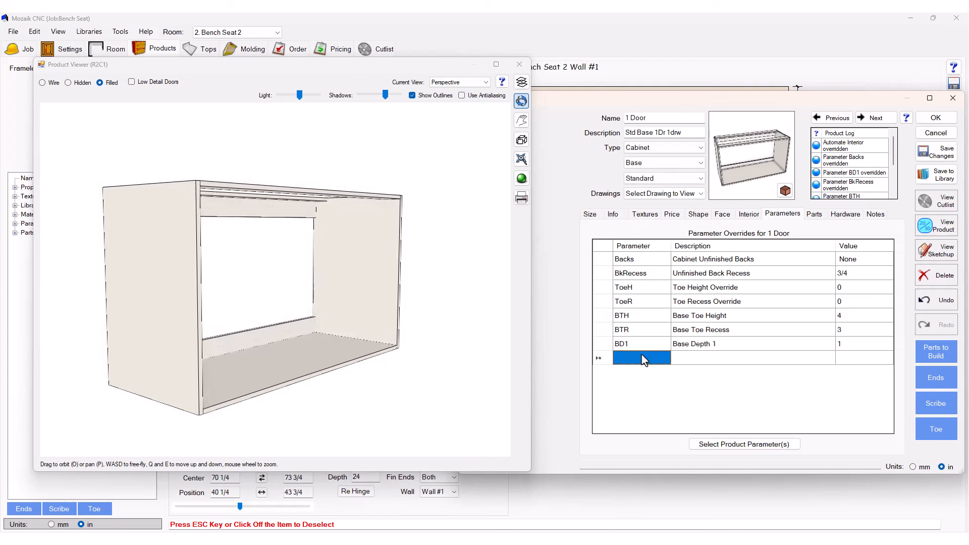
pyautogui.write('BD2')
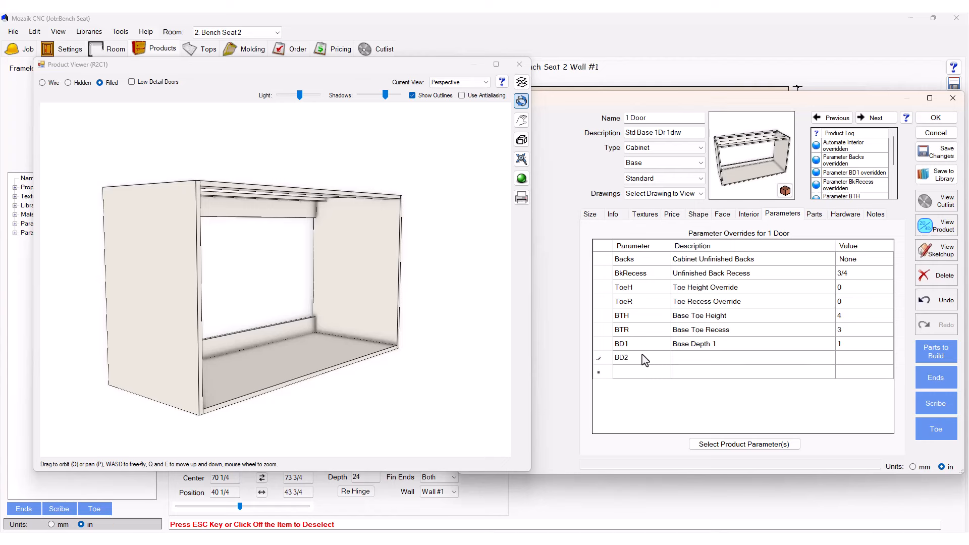
pyautogui.press('Tab')
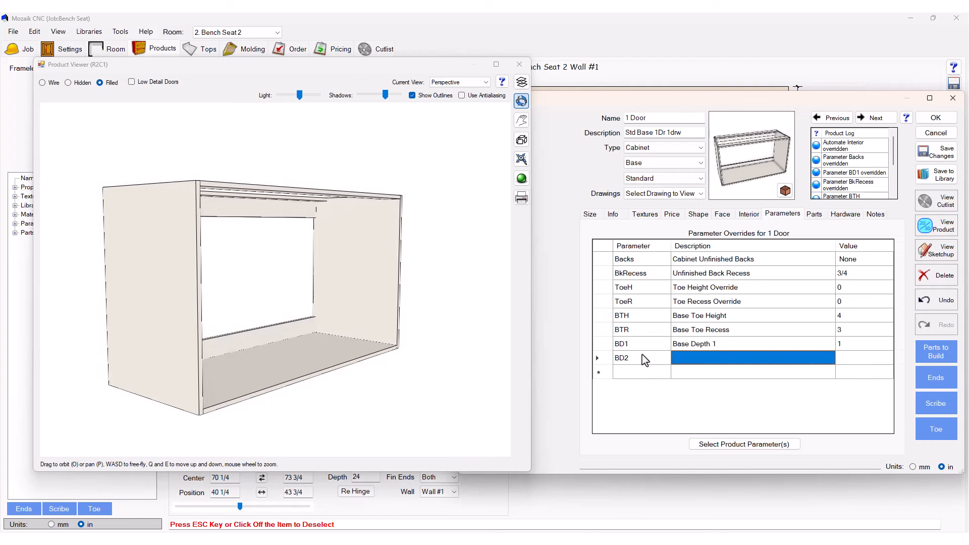
pyautogui.write('Base Dept')
pyautogui.write('h 2')
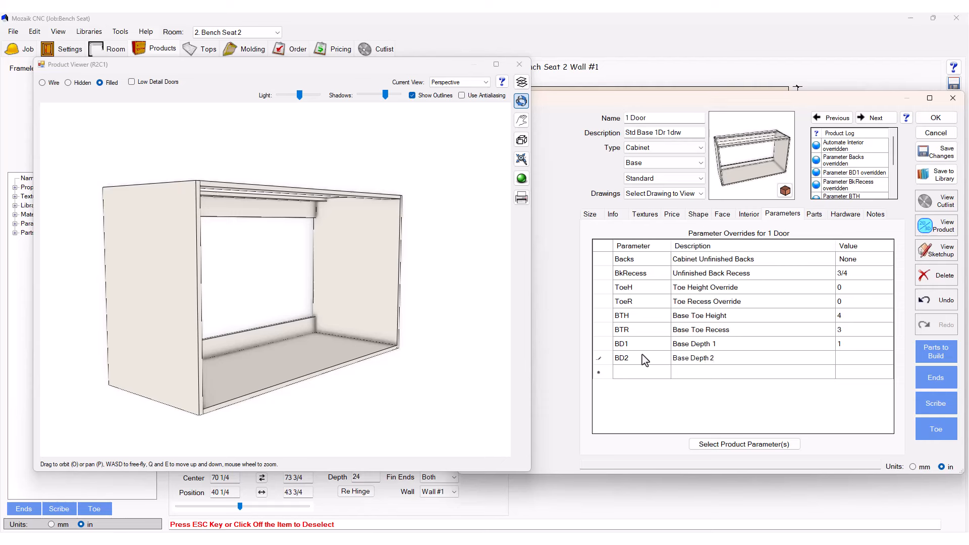
pyautogui.press('Tab')
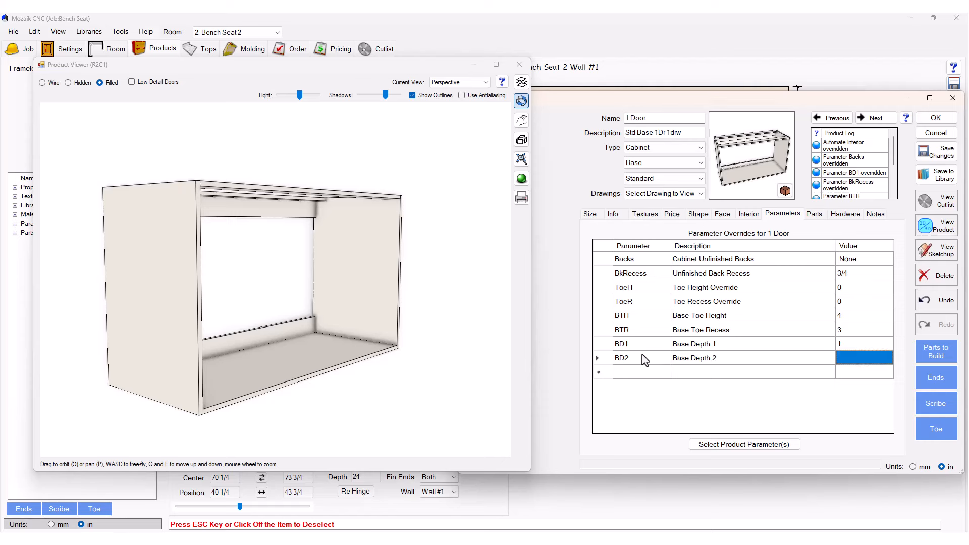
pyautogui.write('15')
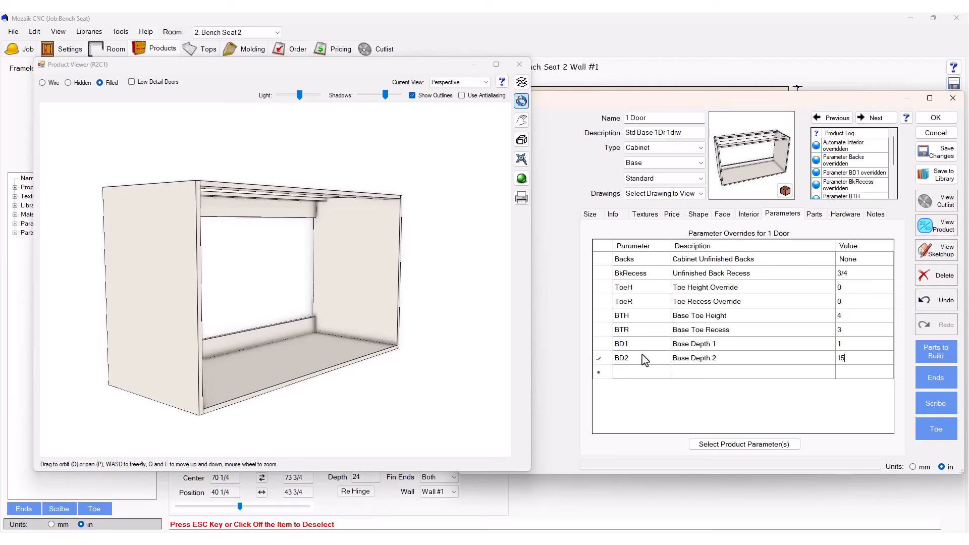
# Step: Add a custom parameter override named BD3 with the description Base Depth 3 and the value 18
pyautogui.click(635, 373)
pyautogui.click(636, 374)
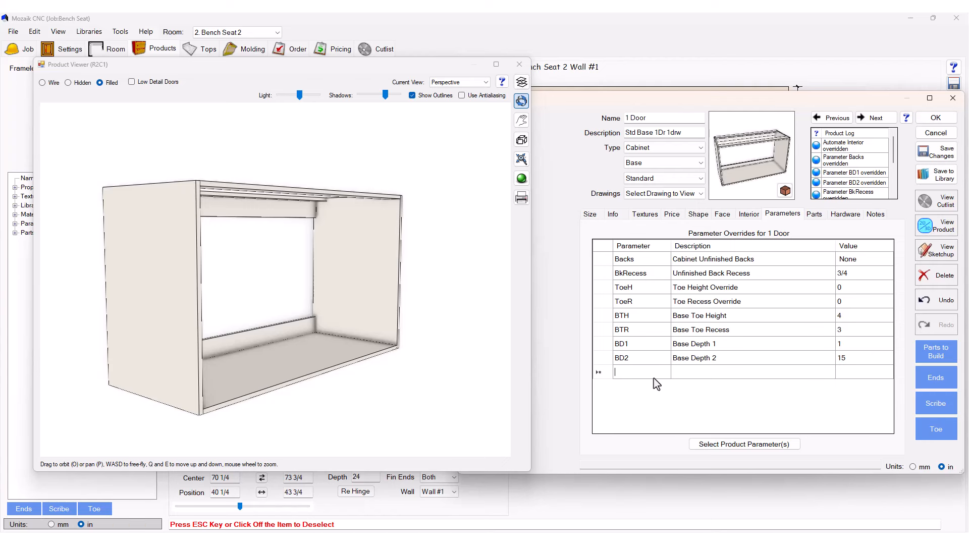
pyautogui.write('BD3')
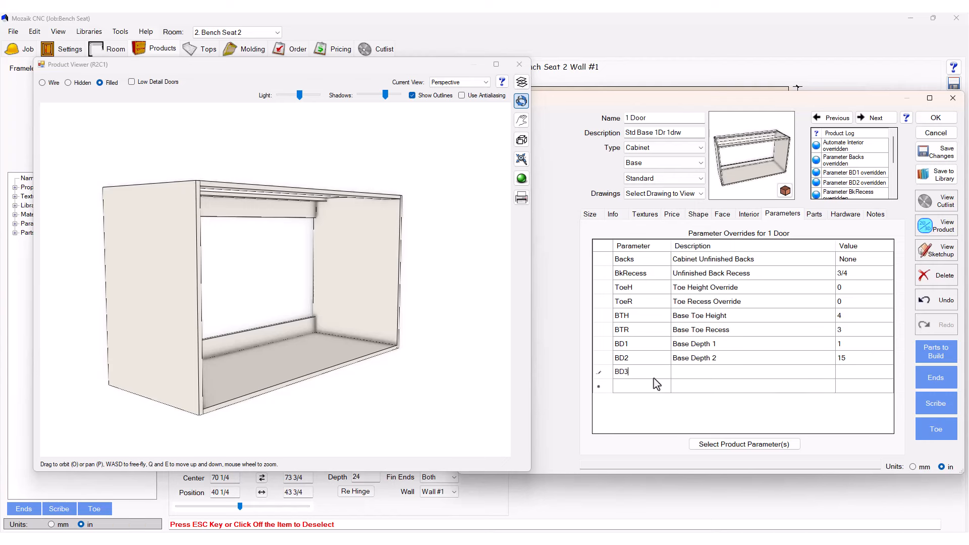
pyautogui.press('Tab')
pyautogui.write('Base Depth 3')
pyautogui.press('Tab')
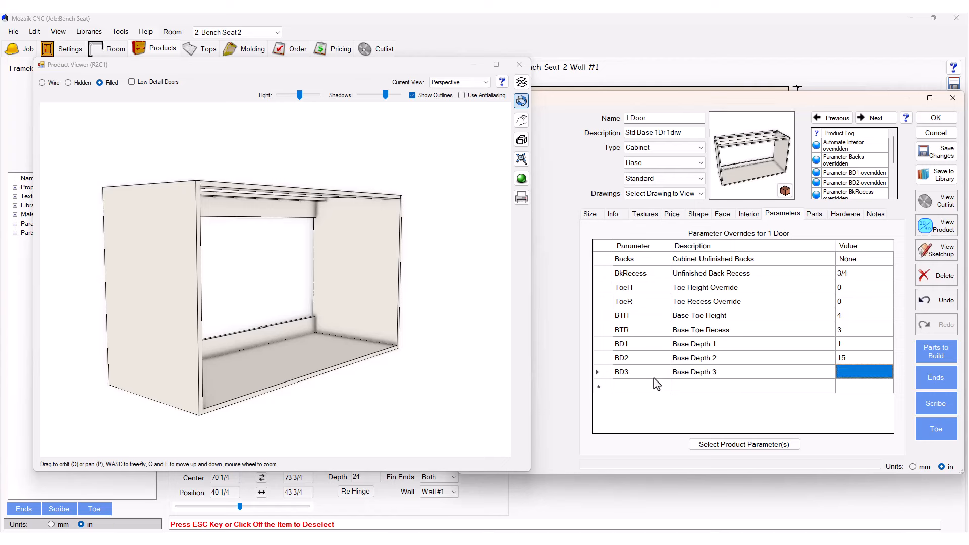
pyautogui.write('18')
pyautogui.press('Return')
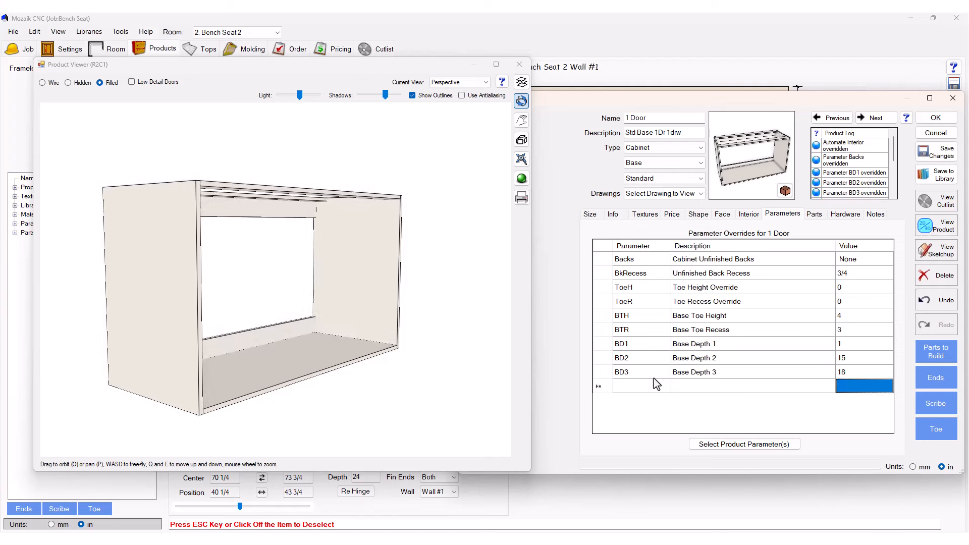
# Step: Add a custom parameter override for the first base height, described as Base Height 1, with the value 18
pyautogui.click(650, 386)
pyautogui.click(652, 388)
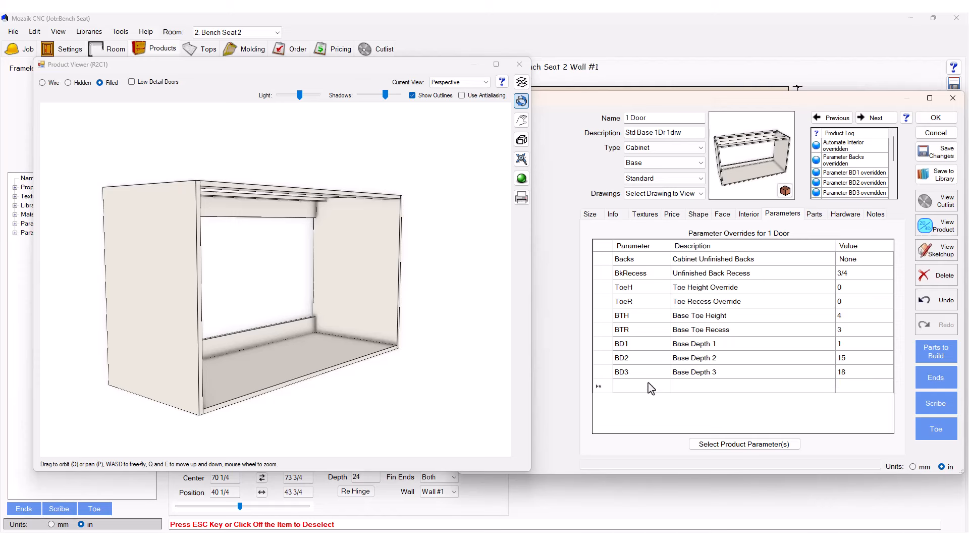
pyautogui.write('Bh1')
pyautogui.press('Tab')
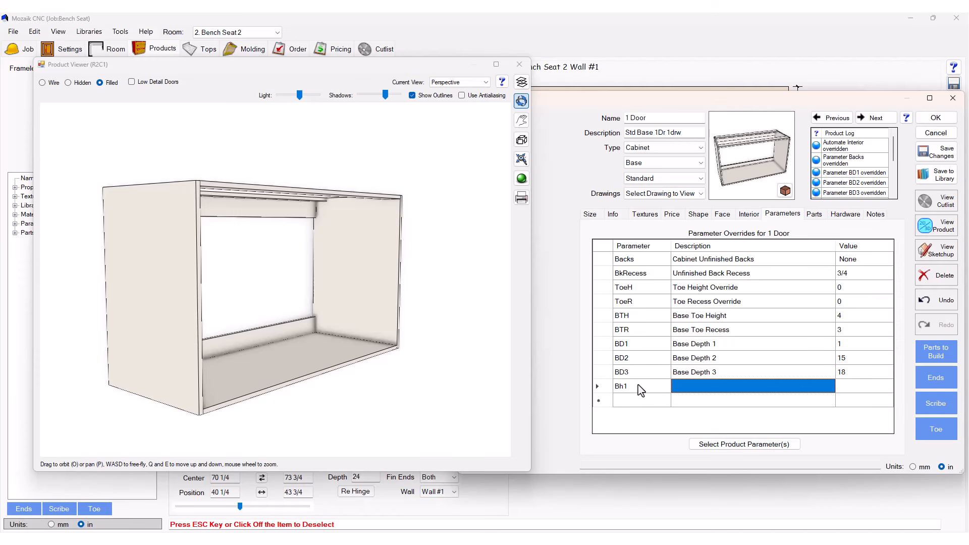
pyautogui.click(628, 388)
pyautogui.click(630, 387)
pyautogui.write('BH')
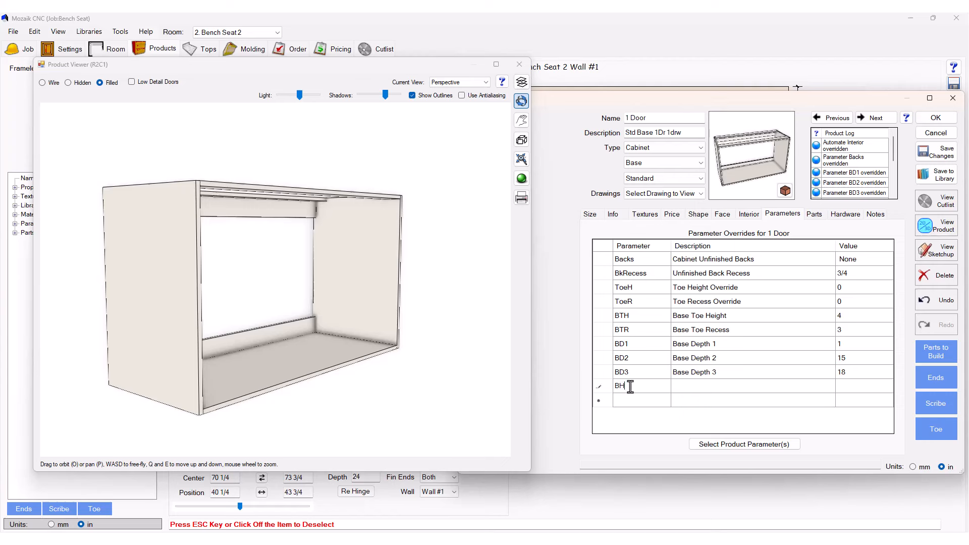
pyautogui.write('1')
pyautogui.press('Tab')
pyautogui.write('Ba')
pyautogui.press('Tab')
pyautogui.write('1')
# Step: Add the custom parameter BH2 (Base Height 2) with the value 17, and correct the Base Height 1 parameter's name to BH1
pyautogui.click(629, 400)
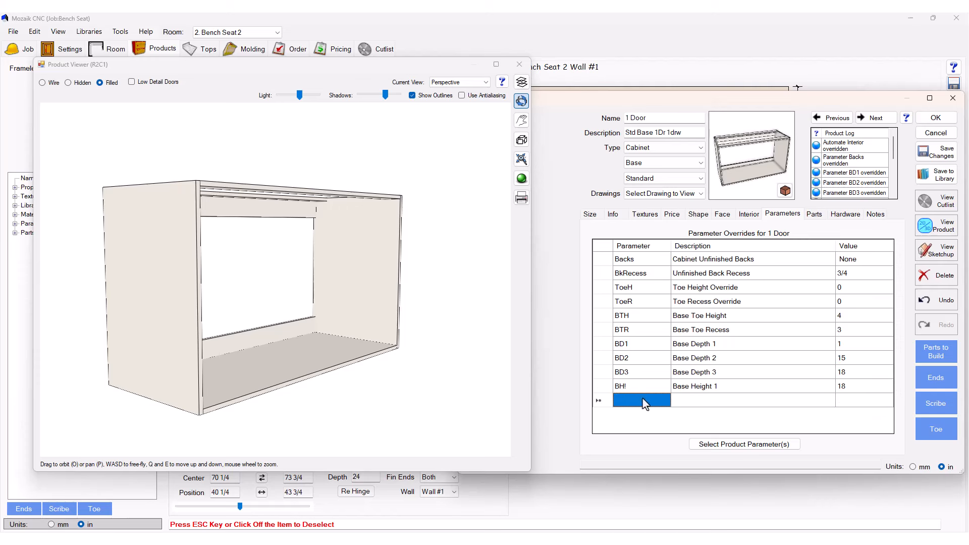
pyautogui.click(640, 406)
pyautogui.write('BH')
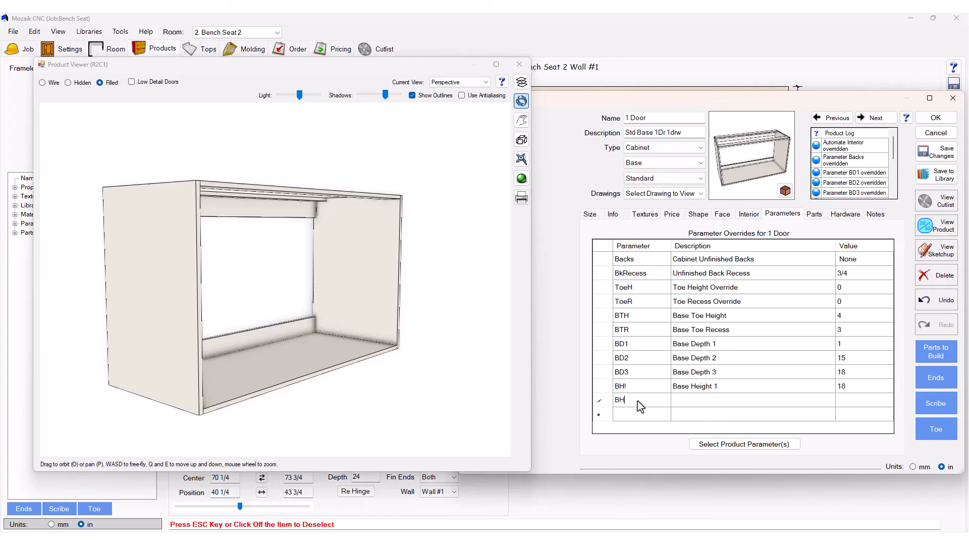
pyautogui.write('2')
pyautogui.press('Tab')
pyautogui.write('Base Height 2')
pyautogui.press('Tab')
pyautogui.write('21')
pyautogui.moveTo(868, 402); pyautogui.dragTo(828, 401)
pyautogui.click(627, 388)
pyautogui.click(634, 387)
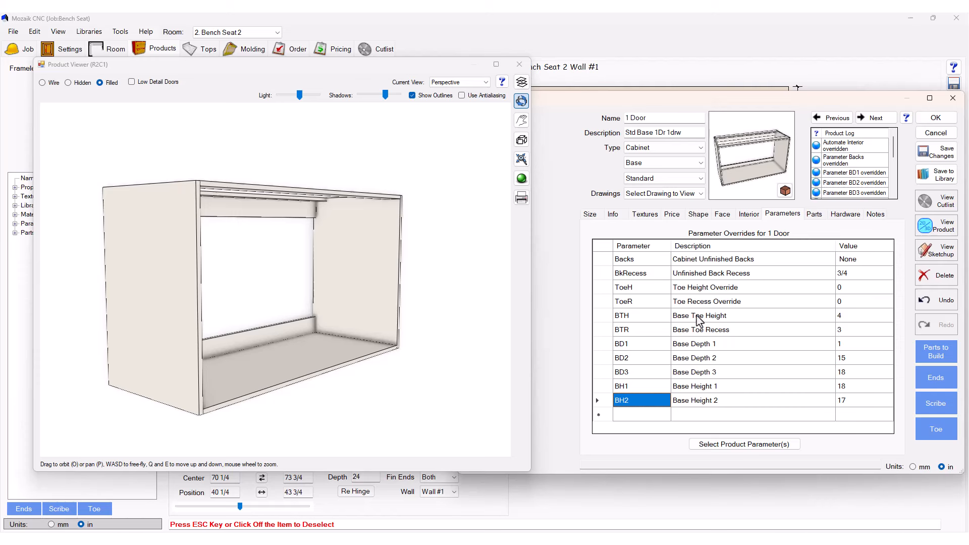
# Step: Review the cabinet's top, front and side shapes, checking the left end's properties in the top shape
pyautogui.click(642, 359)
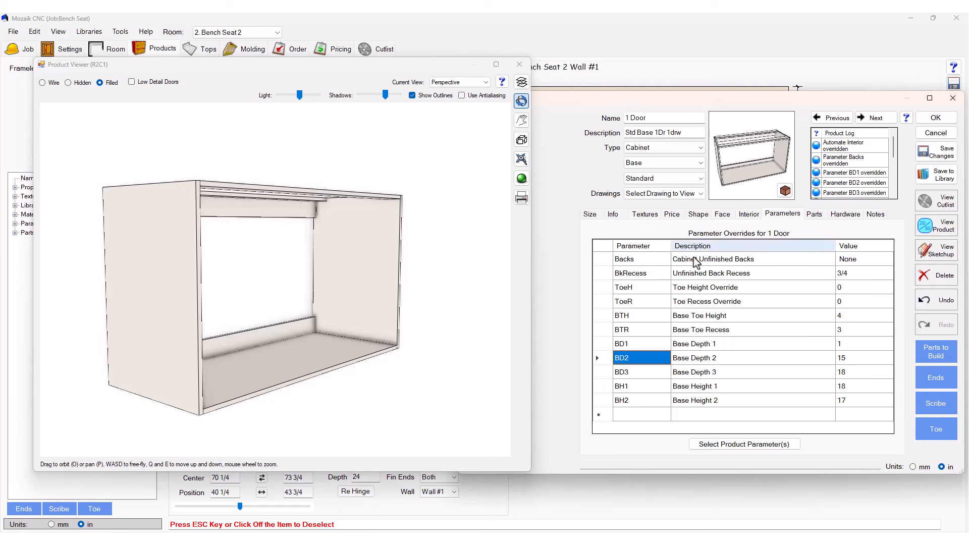
pyautogui.click(699, 215)
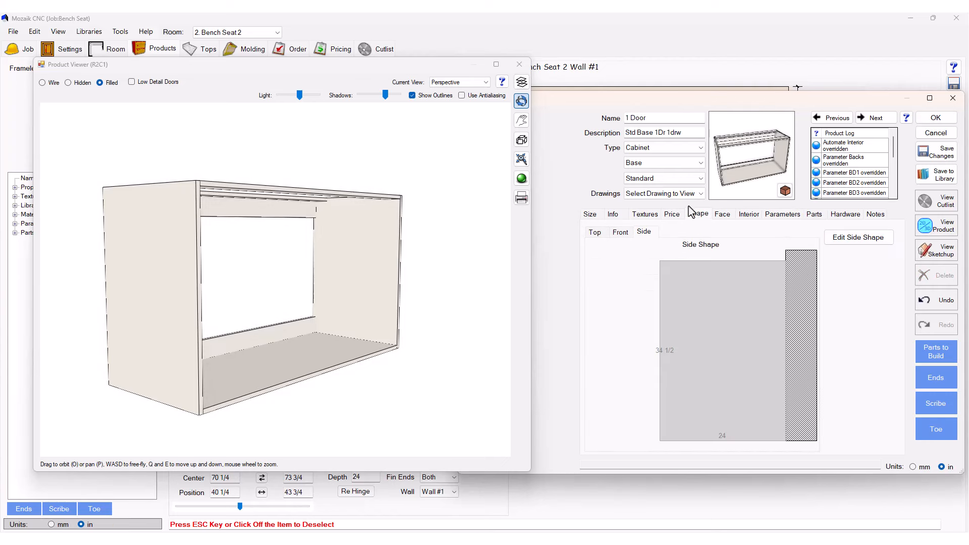
pyautogui.click(597, 233)
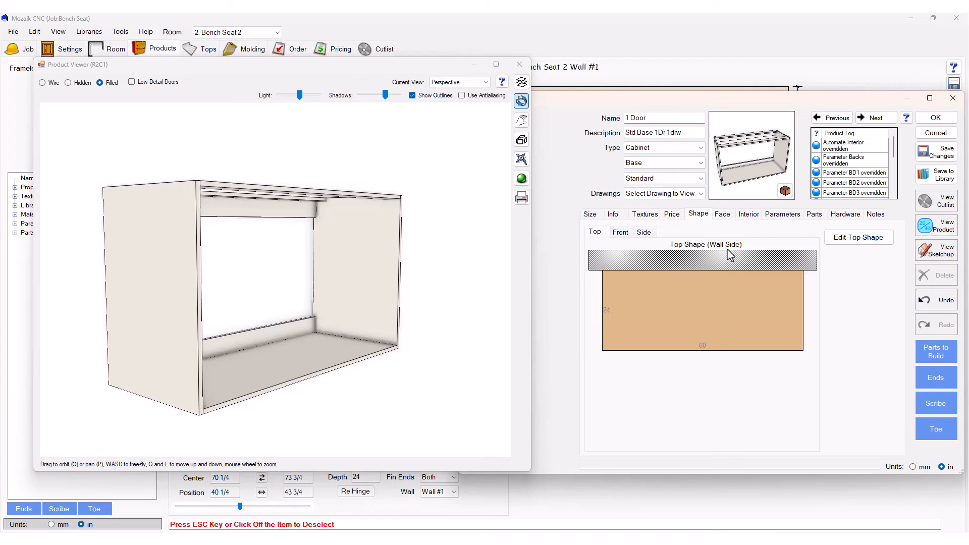
pyautogui.click(602, 325)
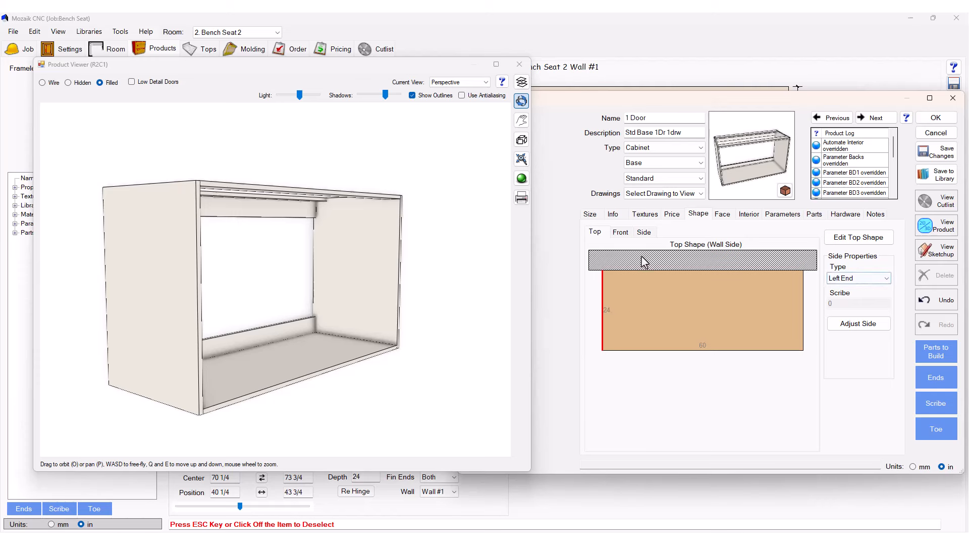
pyautogui.click(622, 233)
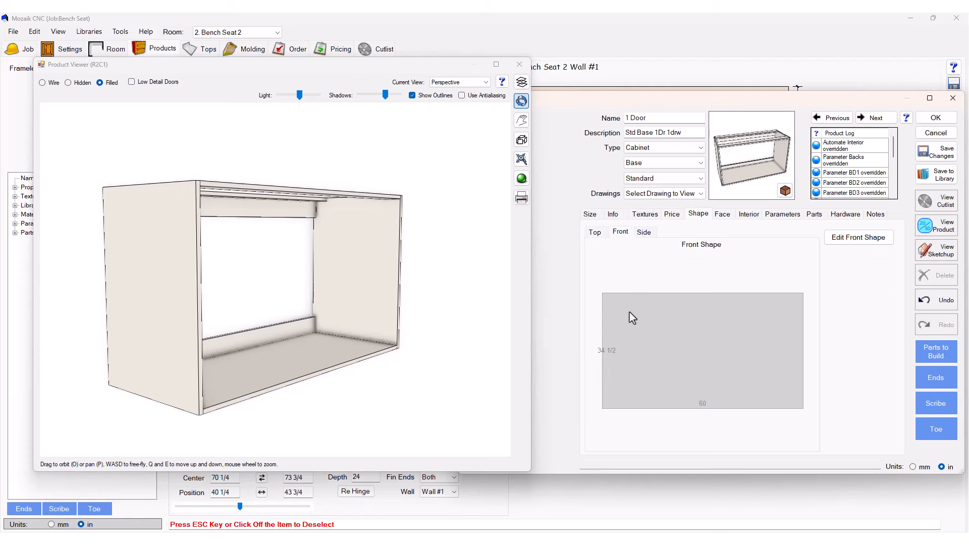
pyautogui.click(601, 326)
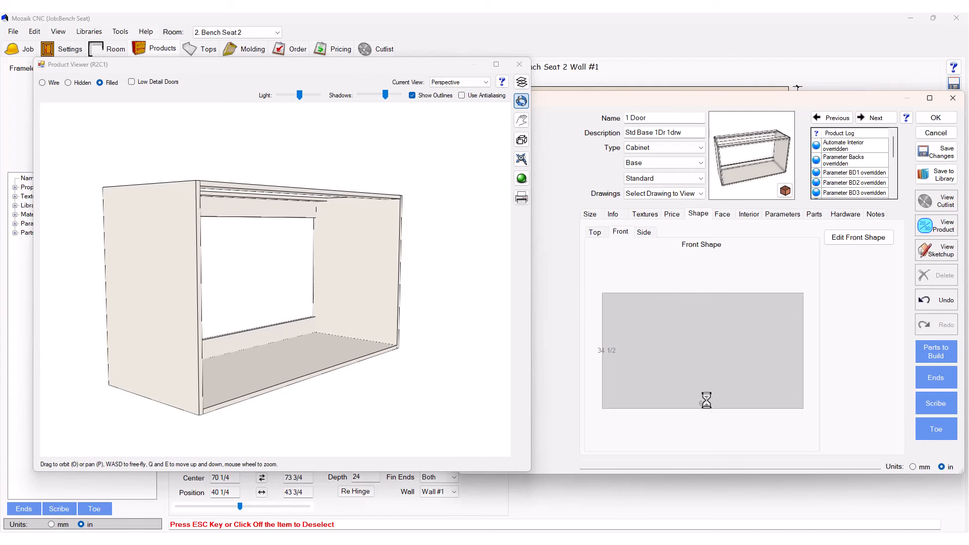
pyautogui.click(644, 232)
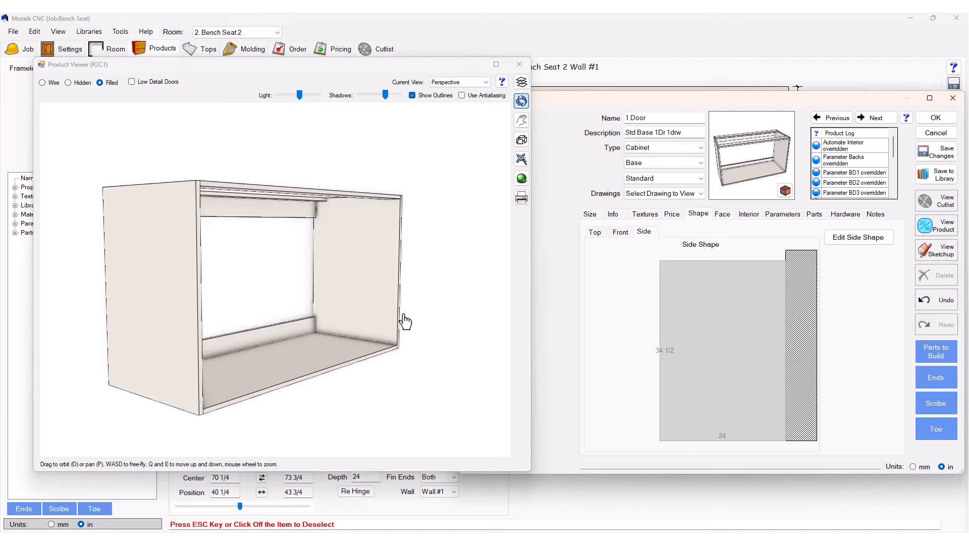
# Step: Open the cabinet's side shape for editing, accepting the loss of top or front shaping information
pyautogui.moveTo(420, 318)
pyautogui.mouseDown()
pyautogui.moveTo(359, 310)
pyautogui.moveTo(384, 309)
pyautogui.moveTo(374, 233)
pyautogui.moveTo(392, 286)
pyautogui.moveTo(282, 281)
pyautogui.moveTo(308, 229)
pyautogui.mouseUp()
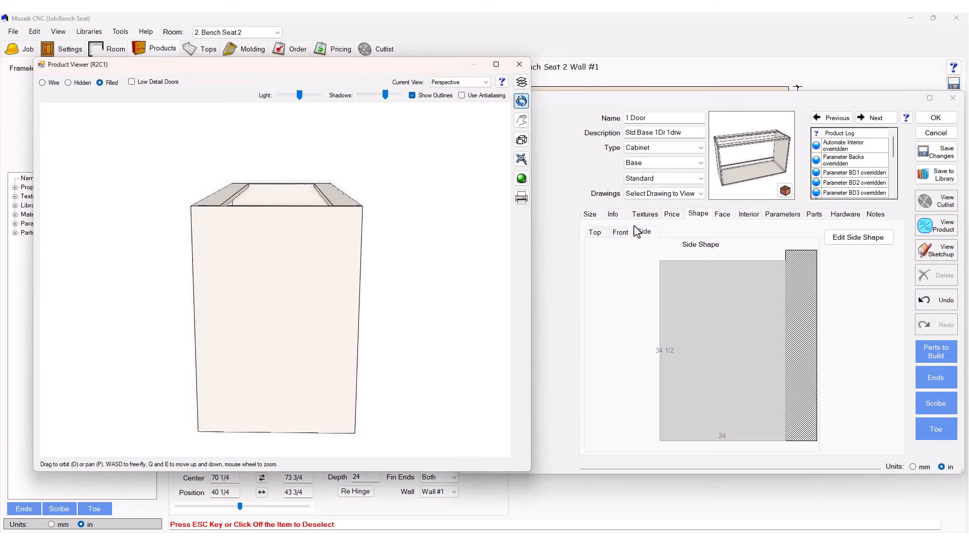
pyautogui.click(848, 239)
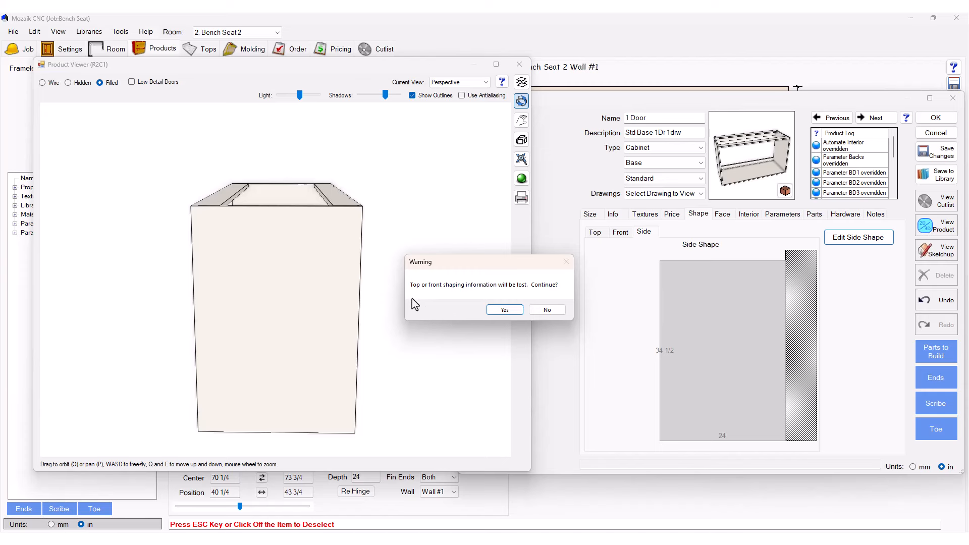
pyautogui.click(505, 310)
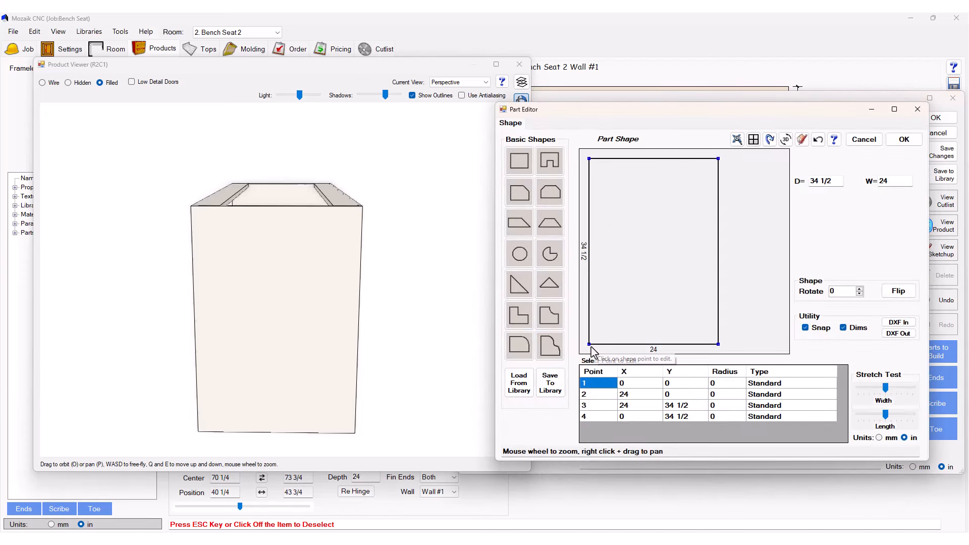
# Step: Shape a toe notch about 1 11/16 in deep and 4.22 in high at the side shape's lower front corner by adding points
pyautogui.click(590, 288)
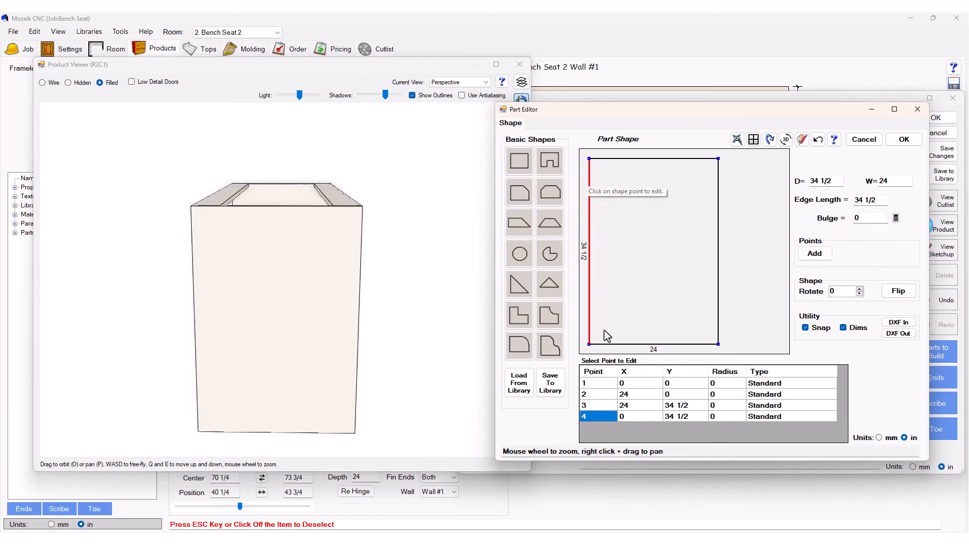
pyautogui.click(591, 346)
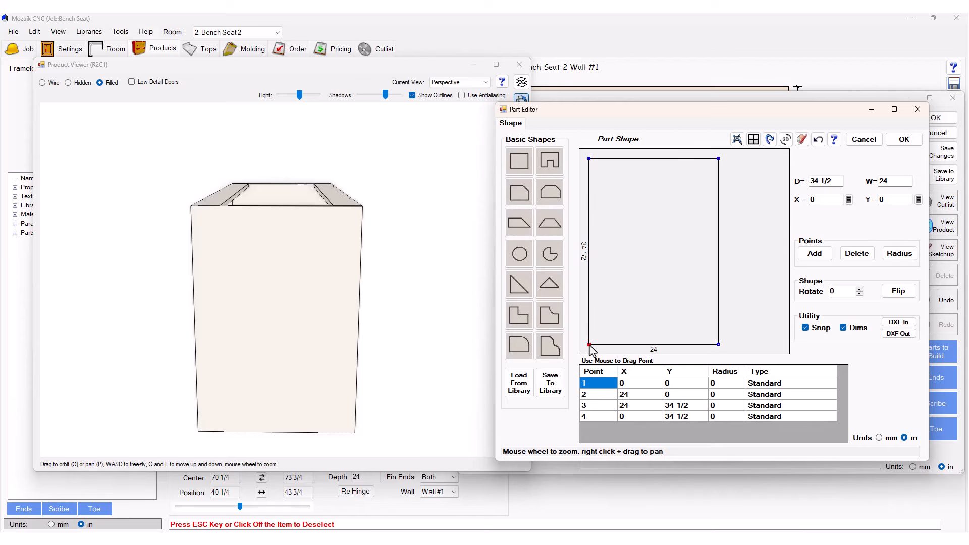
pyautogui.moveTo(591, 346); pyautogui.dragTo(598, 345)
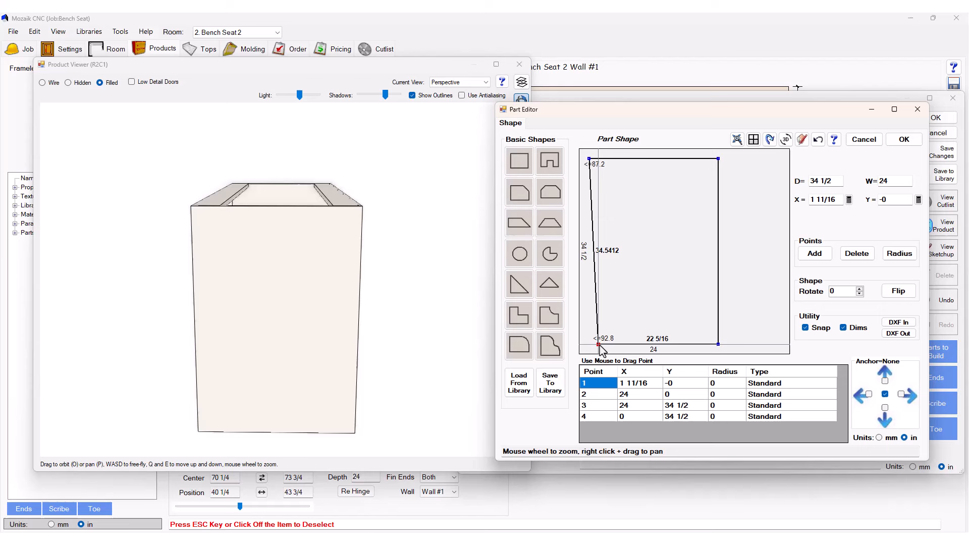
pyautogui.click(596, 295)
pyautogui.click(820, 253)
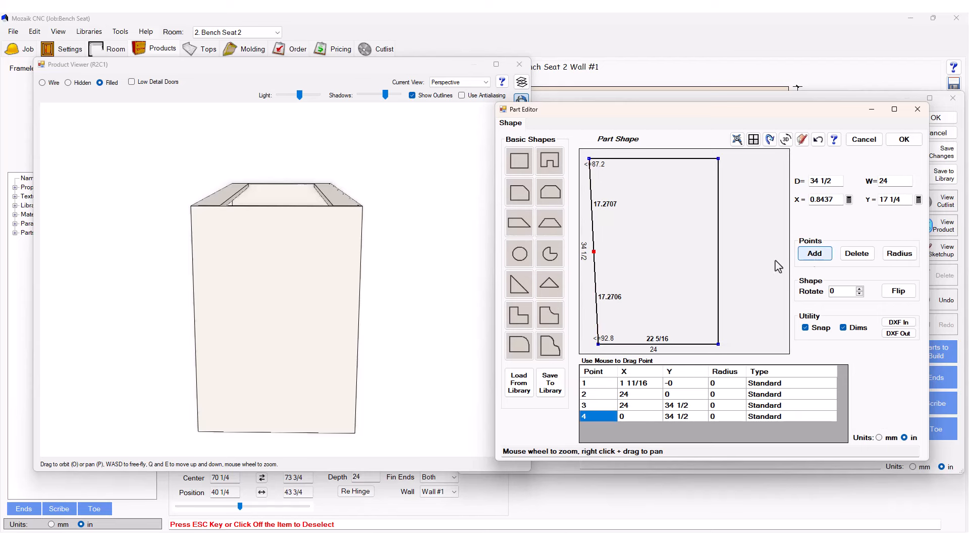
pyautogui.moveTo(599, 267); pyautogui.dragTo(600, 328)
pyautogui.click(596, 278)
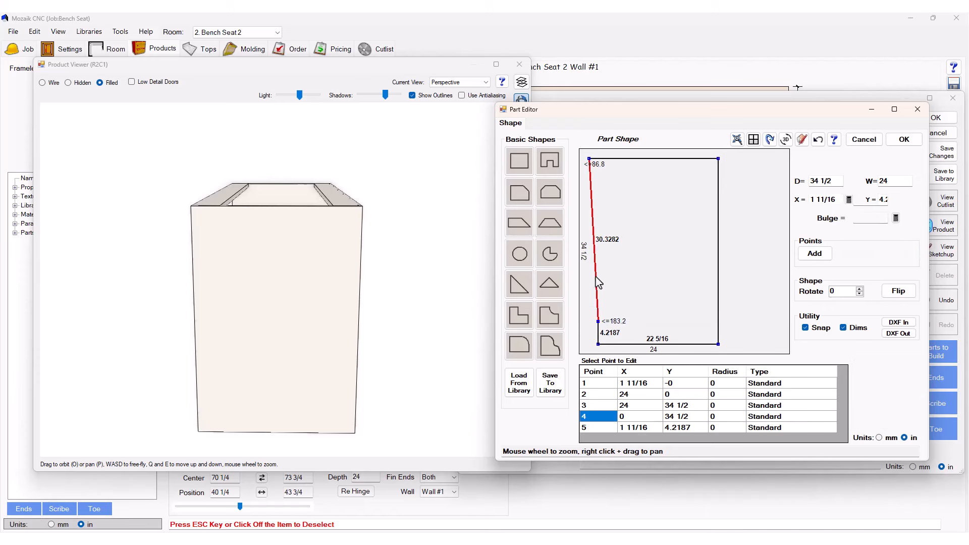
pyautogui.click(814, 253)
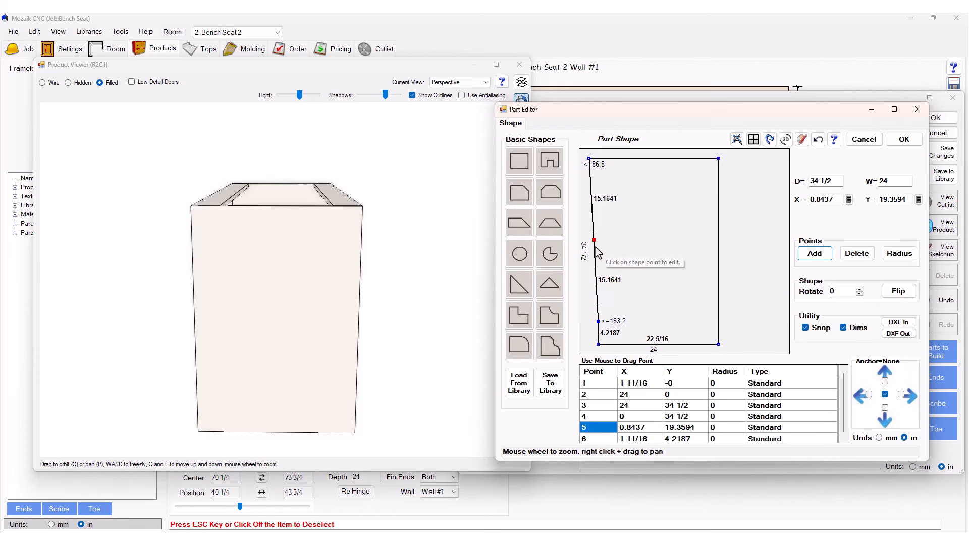
pyautogui.moveTo(594, 240); pyautogui.dragTo(589, 324)
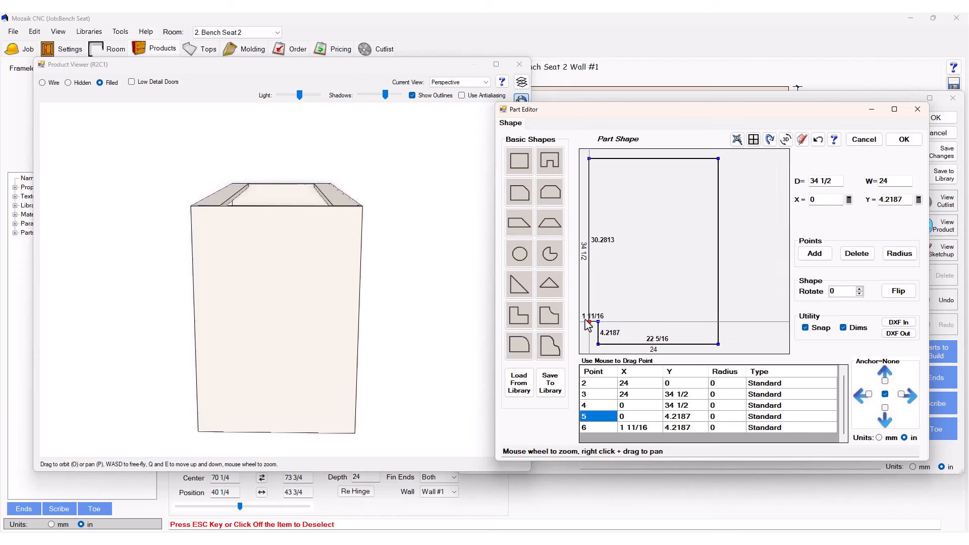
# Step: Add two points forming a seat 12 in high and about 12.66 in deep, and move the upper front corner to about X 17 1/16
pyautogui.click(592, 252)
pyautogui.click(815, 253)
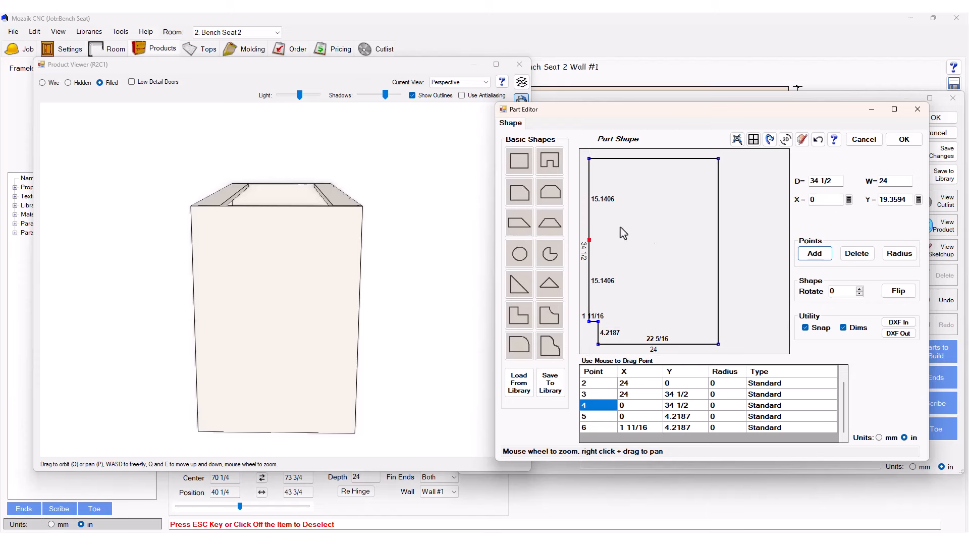
pyautogui.moveTo(589, 241); pyautogui.dragTo(589, 280)
pyautogui.click(589, 248)
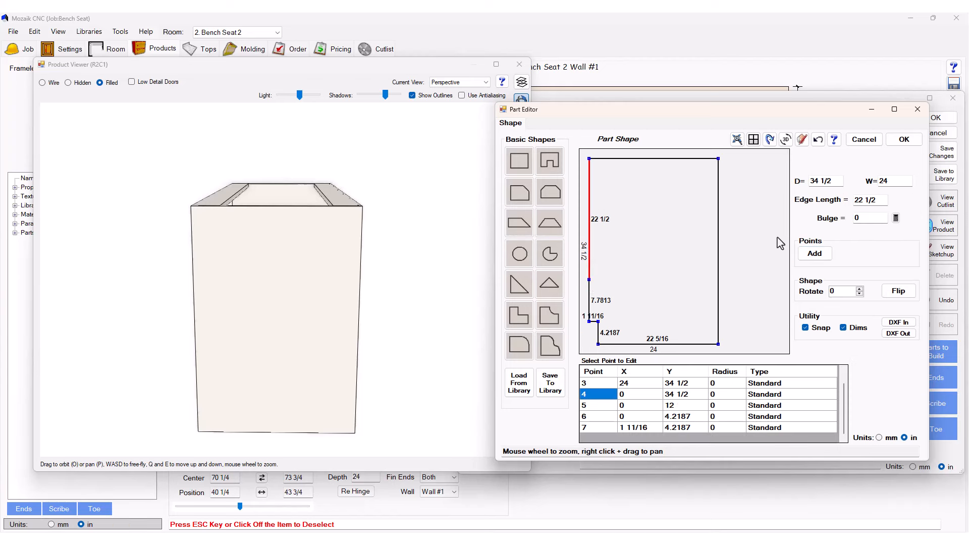
pyautogui.click(815, 254)
pyautogui.moveTo(589, 220); pyautogui.dragTo(657, 280)
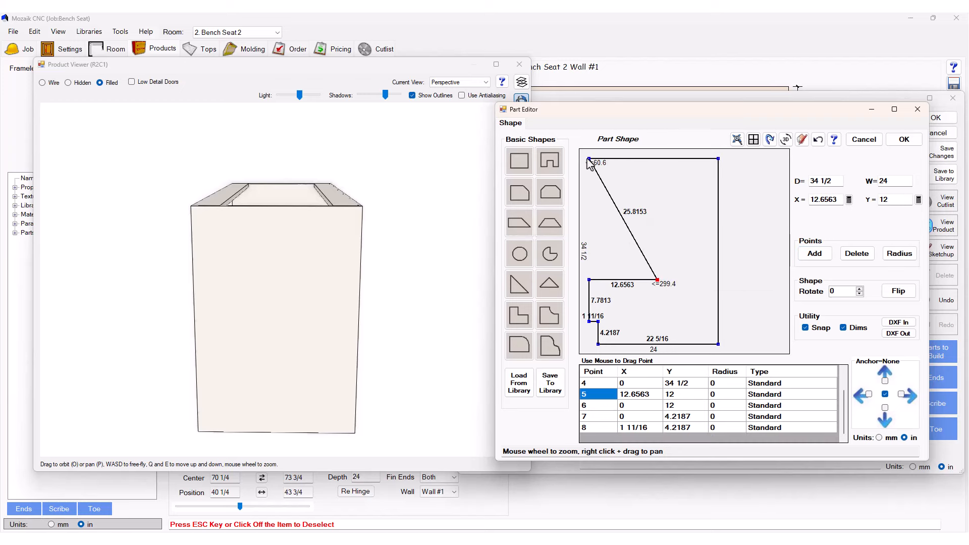
pyautogui.moveTo(590, 159); pyautogui.dragTo(682, 162)
pyautogui.click(771, 256)
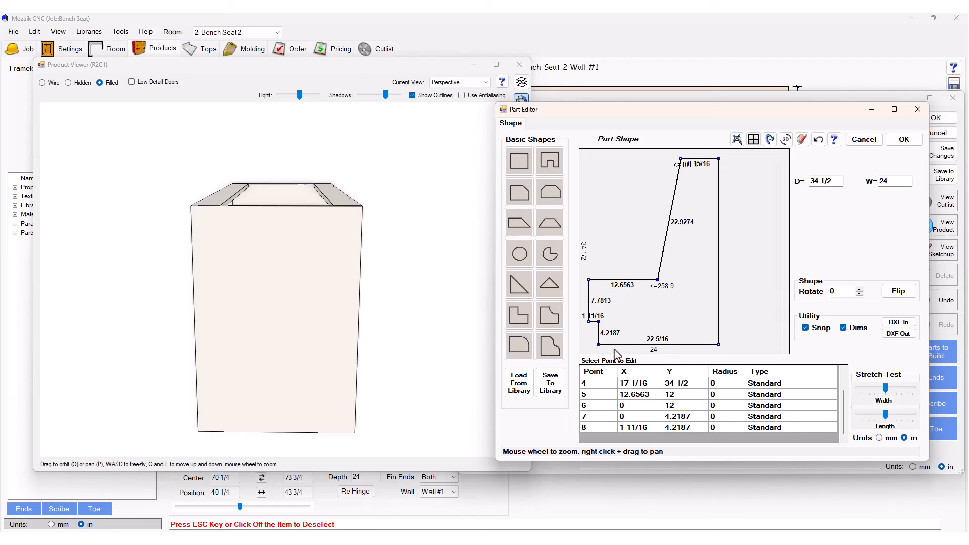
# Step: Set formulas for point 1 at the bottom of the toe notch: X to BTR and Y to 0
pyautogui.click(599, 344)
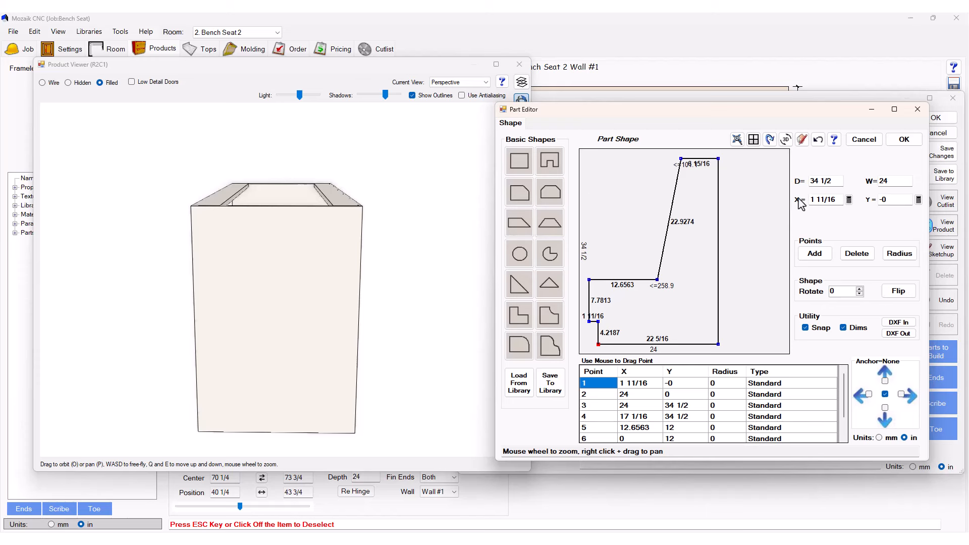
pyautogui.click(849, 201)
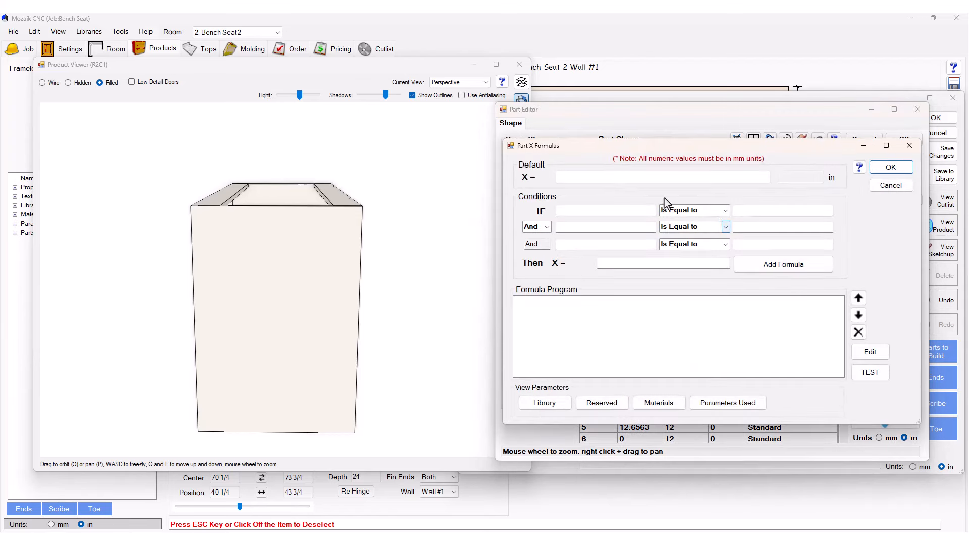
pyautogui.click(615, 177)
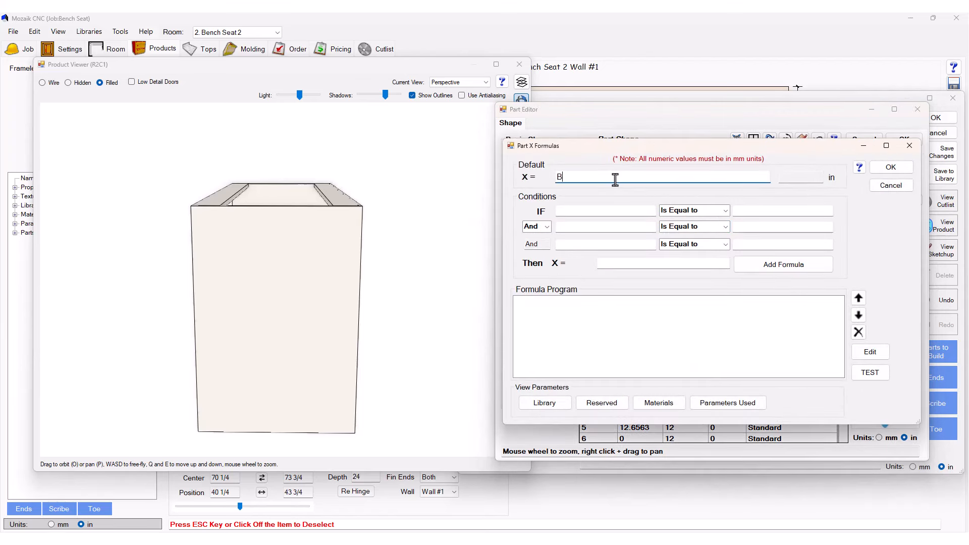
pyautogui.write('BTR')
pyautogui.click(751, 329)
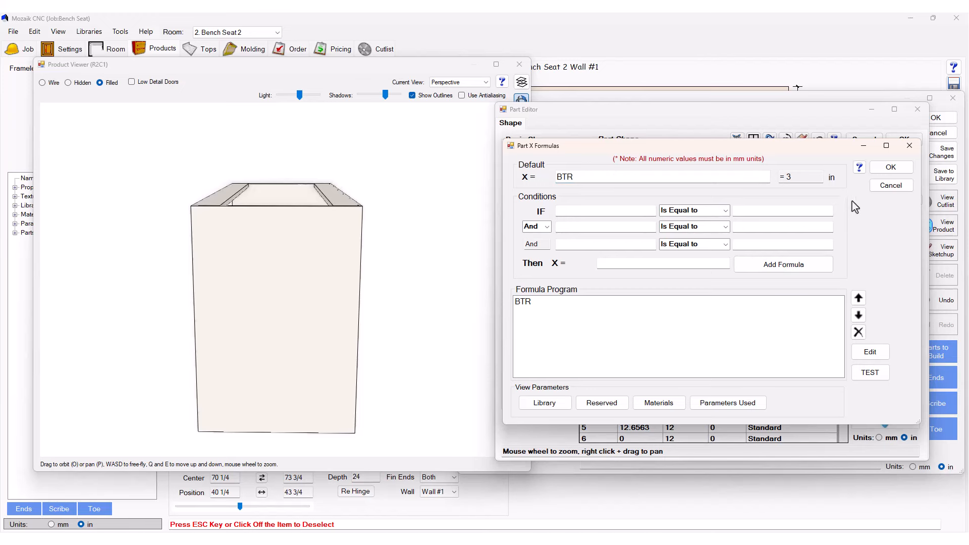
pyautogui.click(891, 168)
pyautogui.click(589, 178)
pyautogui.write('0')
pyautogui.click(741, 346)
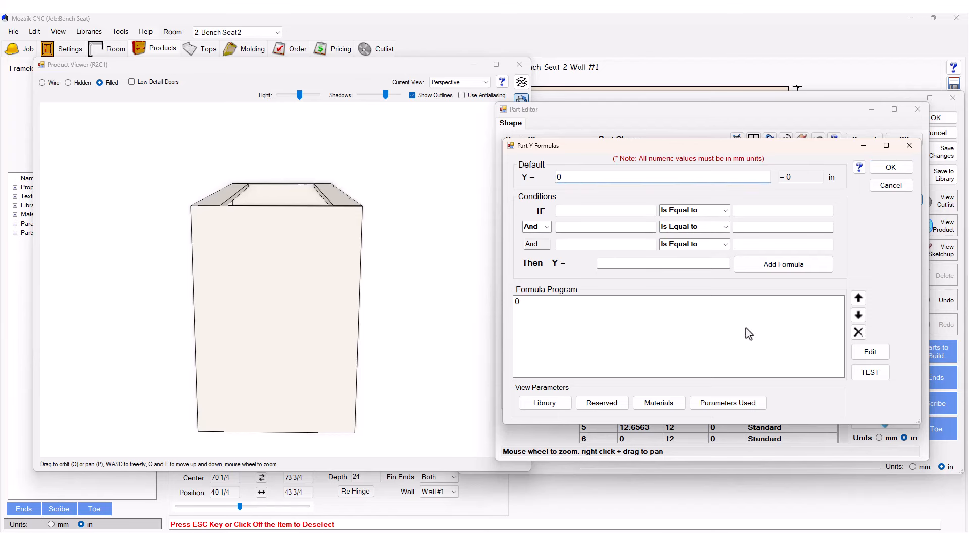
pyautogui.click(887, 168)
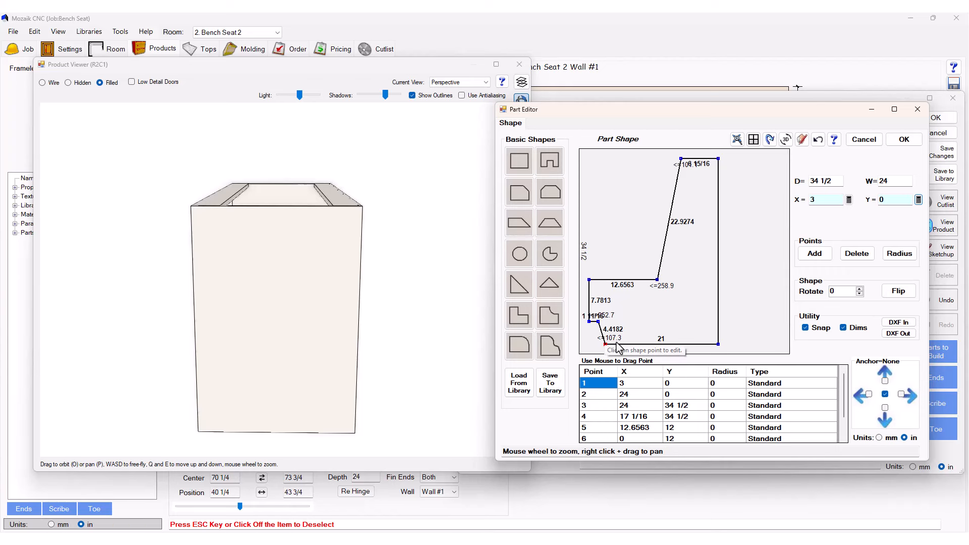
# Step: Set formulas for point 8 at the toe notch's inner corner: X to BTR and Y to BTH
pyautogui.click(598, 322)
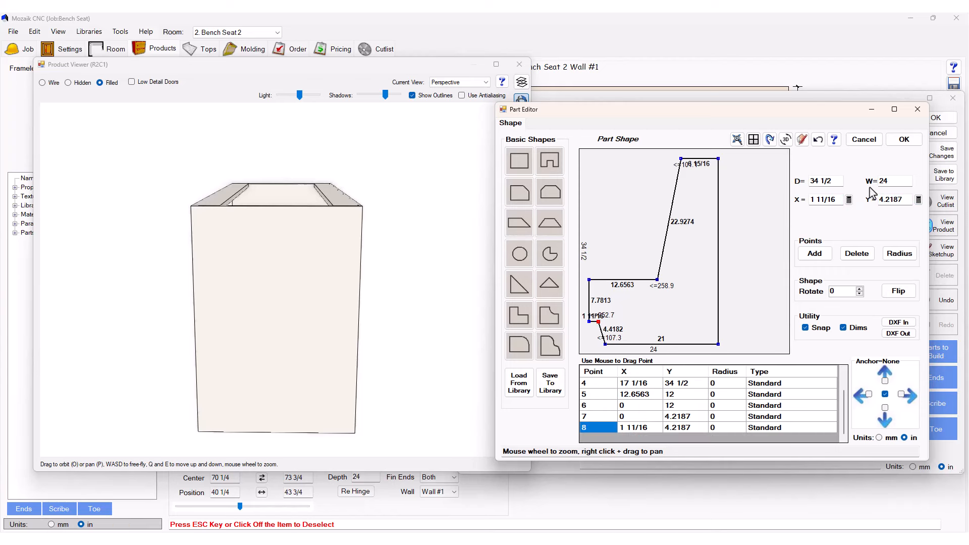
pyautogui.click(849, 200)
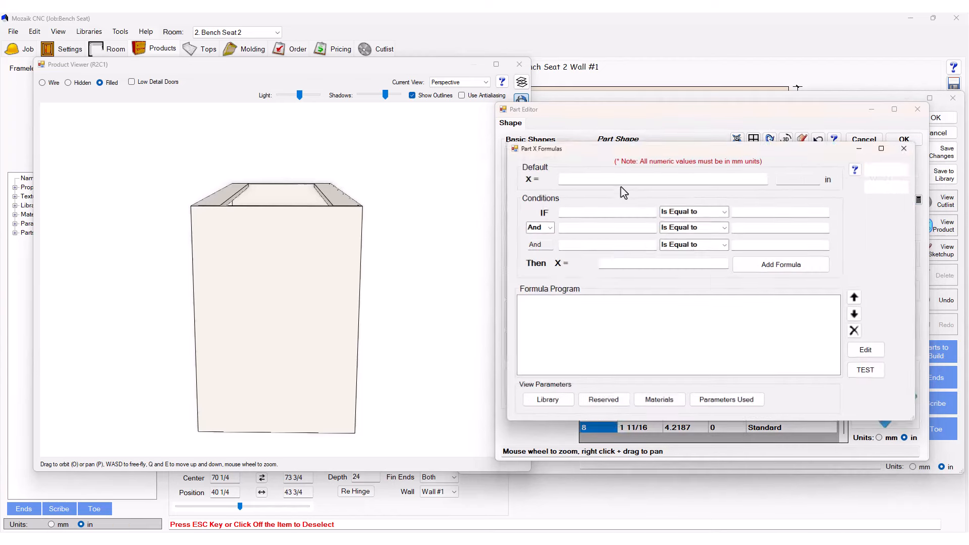
pyautogui.click(597, 178)
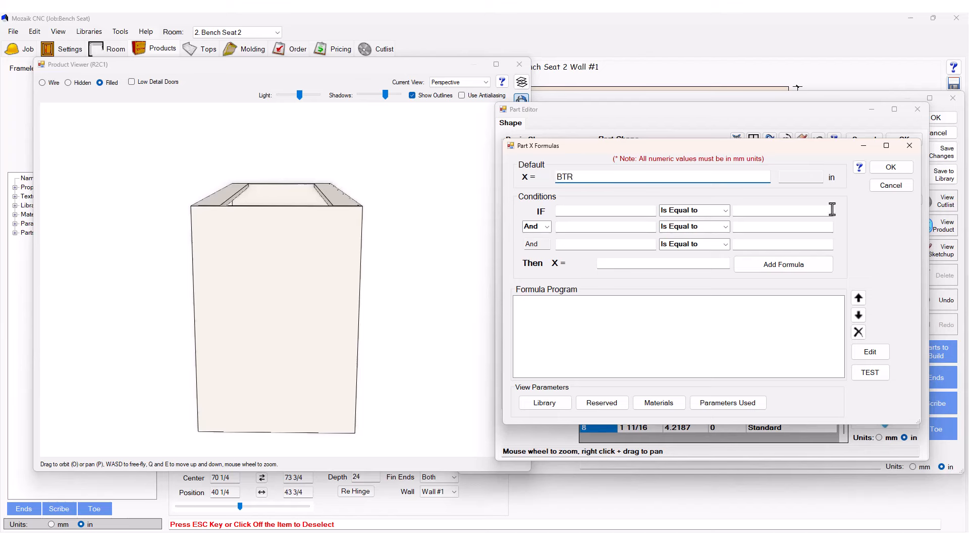
pyautogui.write('BTR')
pyautogui.click(891, 167)
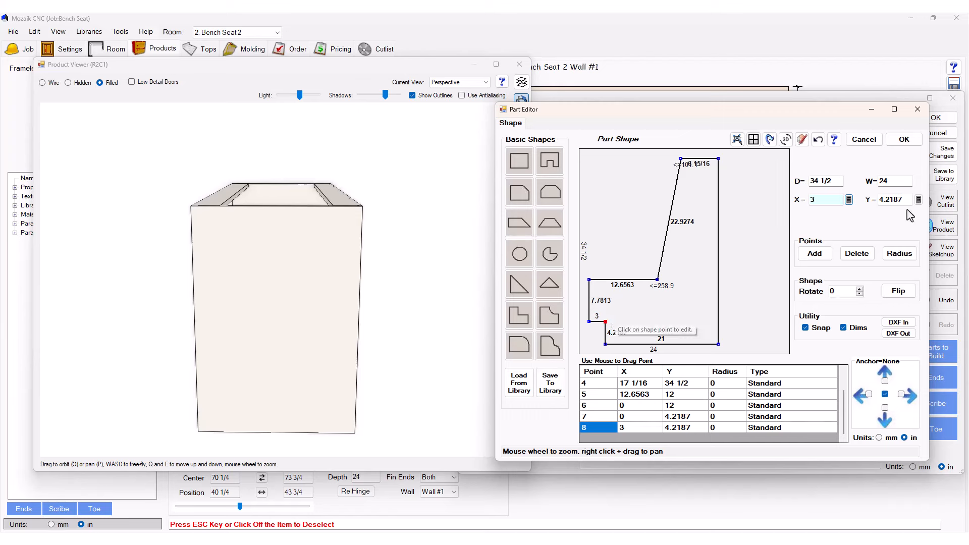
pyautogui.click(919, 201)
pyautogui.click(594, 175)
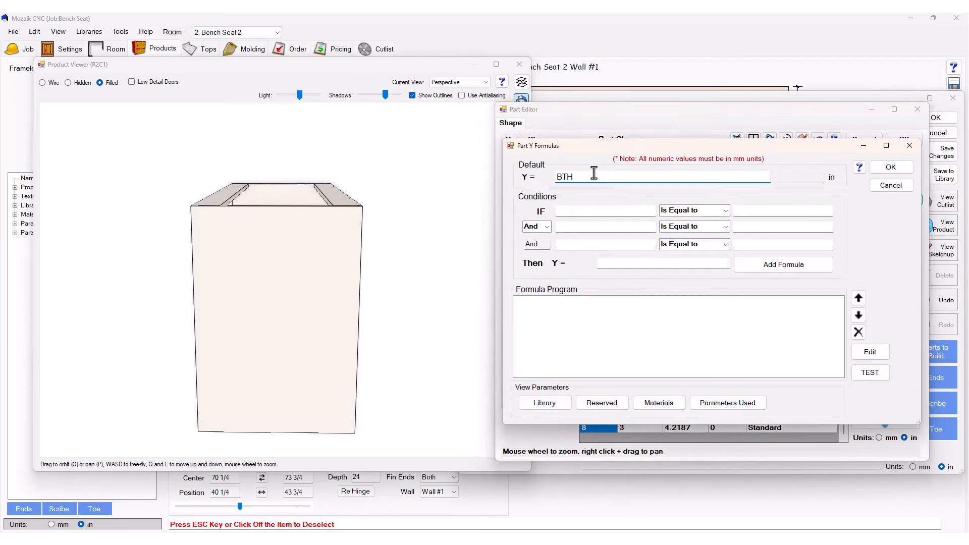
pyautogui.click(797, 337)
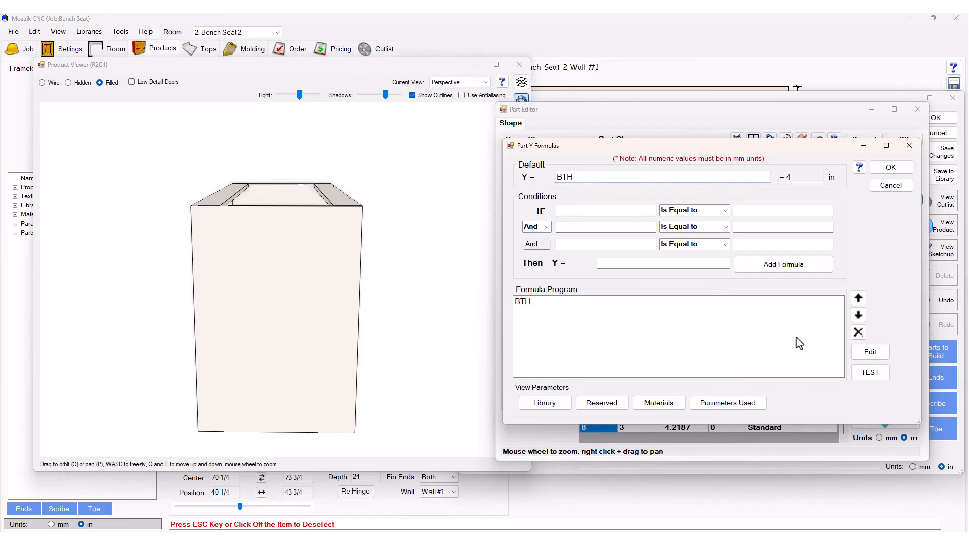
pyautogui.click(891, 168)
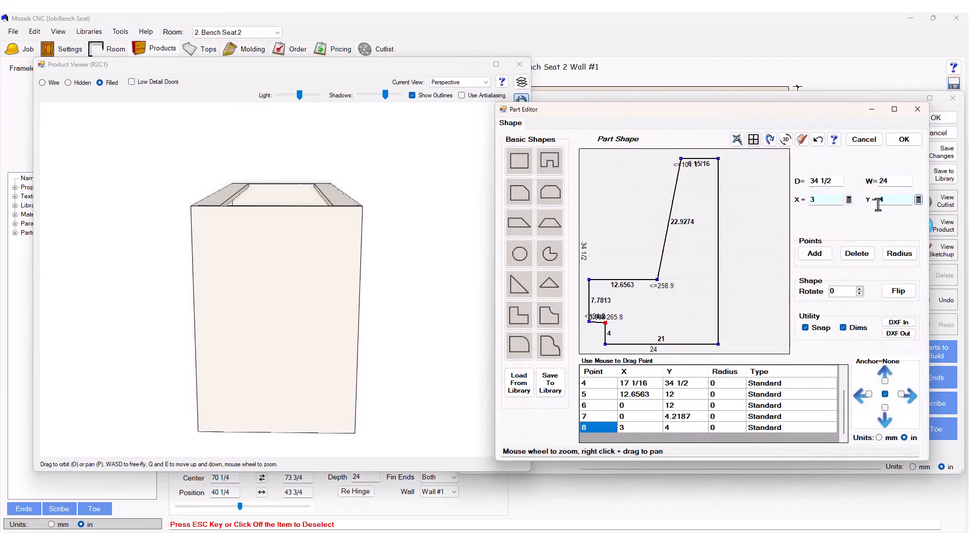
# Step: Set formulas for point 7 at the toe notch's outer upper corner: X to BD1 and Y to BTH
pyautogui.click(589, 322)
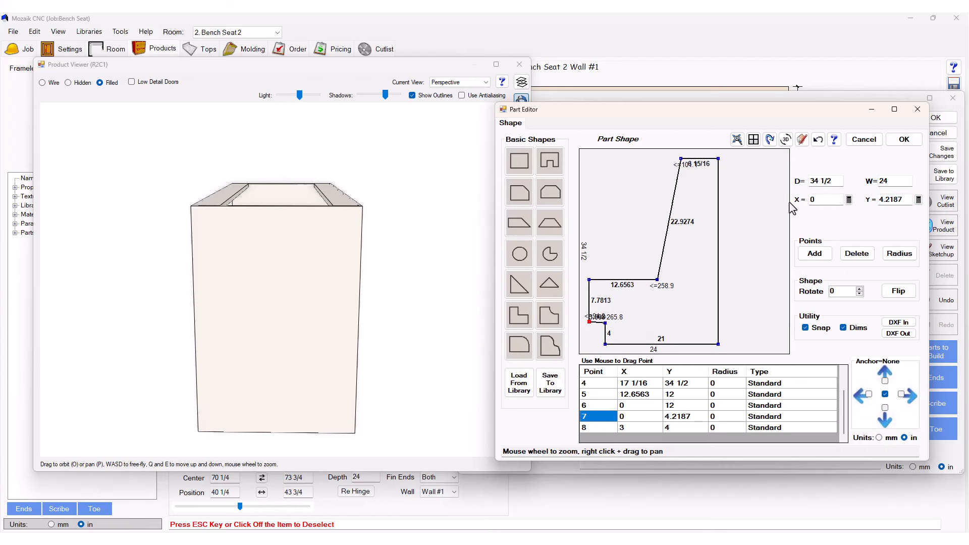
pyautogui.click(849, 200)
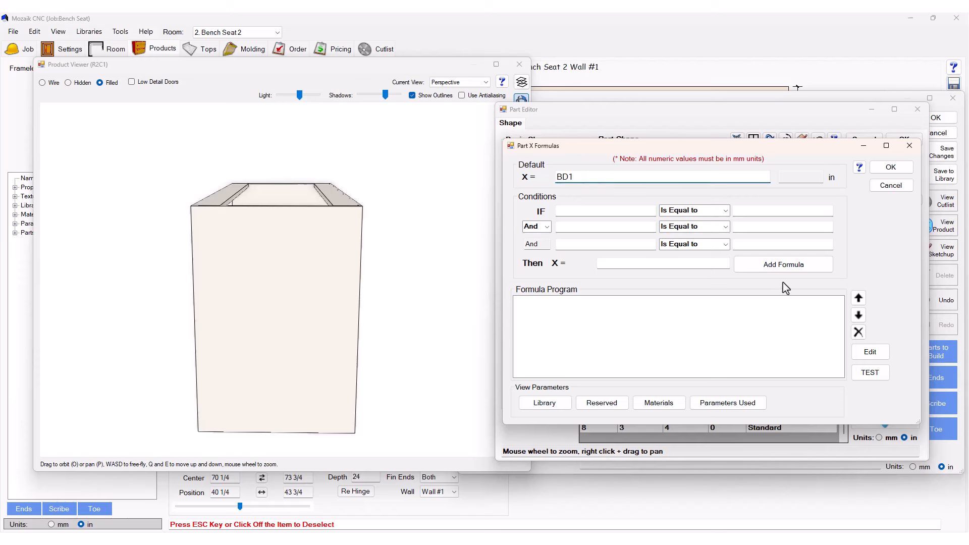
pyautogui.click(891, 167)
pyautogui.write('BTH')
pyautogui.press('Return')
pyautogui.click(891, 167)
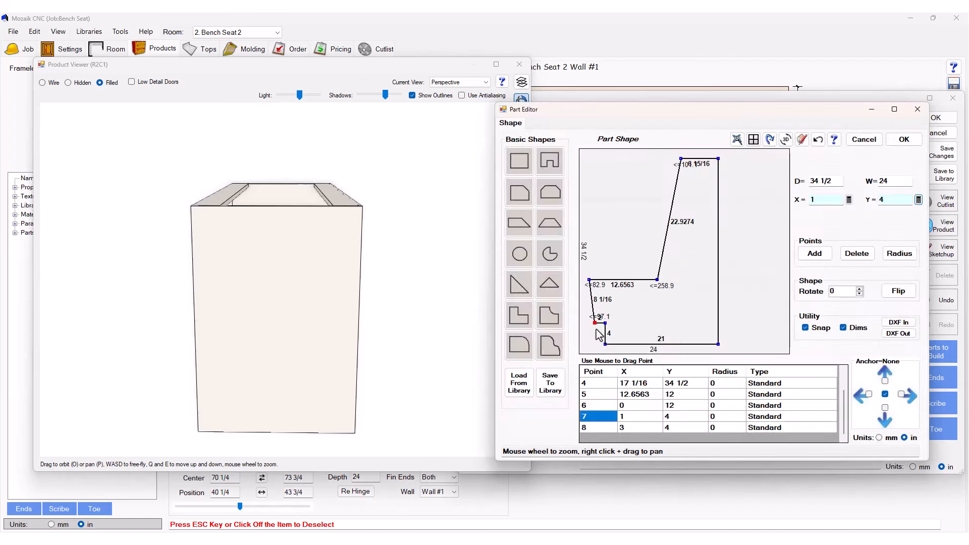
# Step: Set the X formula of point 6, the seat's front upper corner, to 0
pyautogui.click(590, 281)
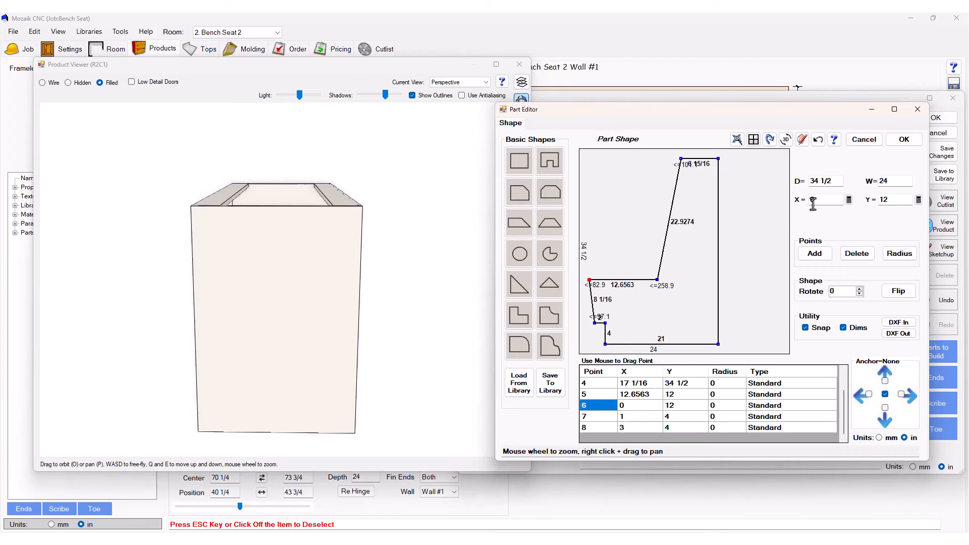
pyautogui.click(850, 199)
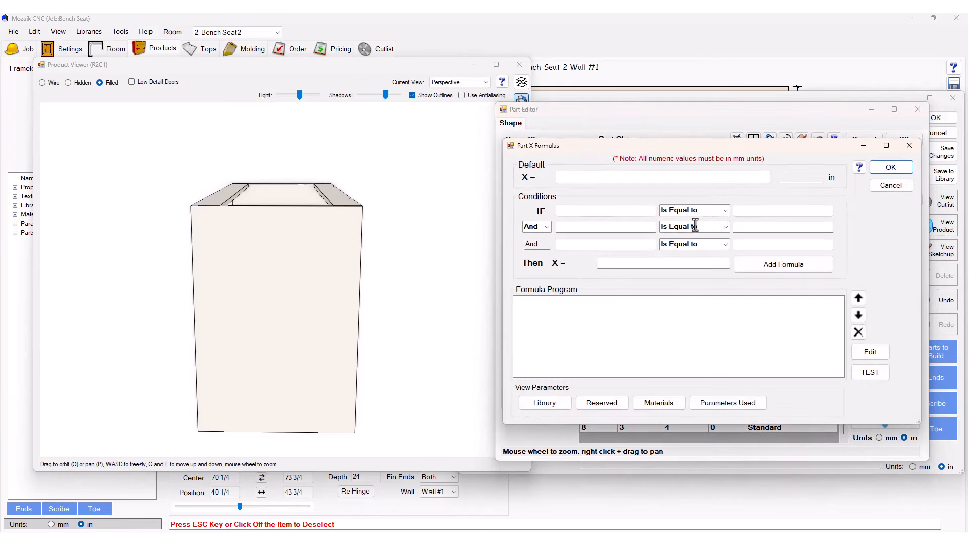
pyautogui.click(578, 176)
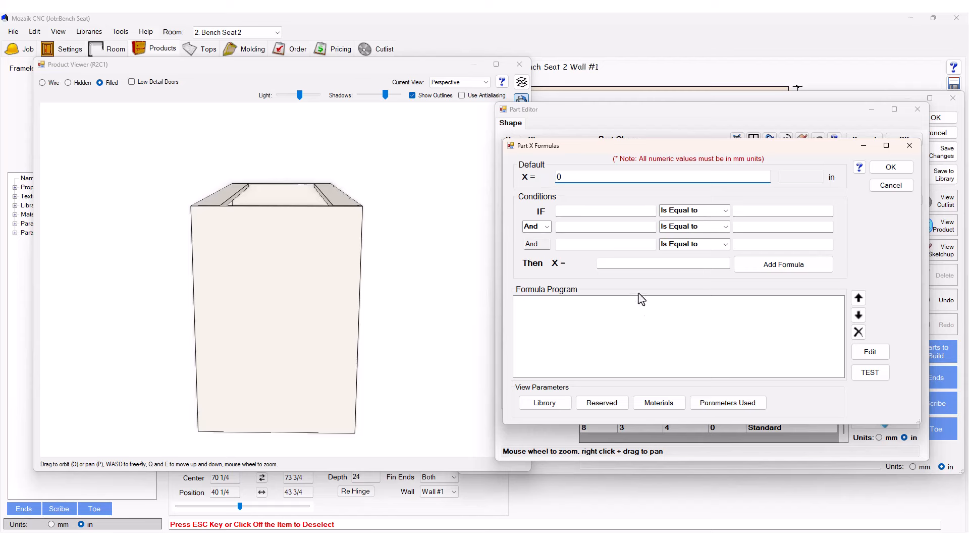
pyautogui.click(659, 323)
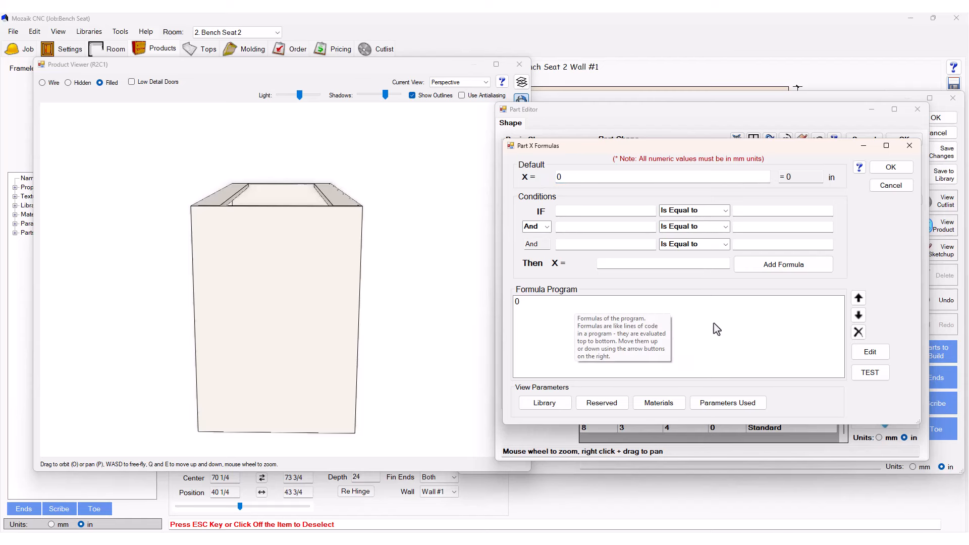
pyautogui.click(891, 166)
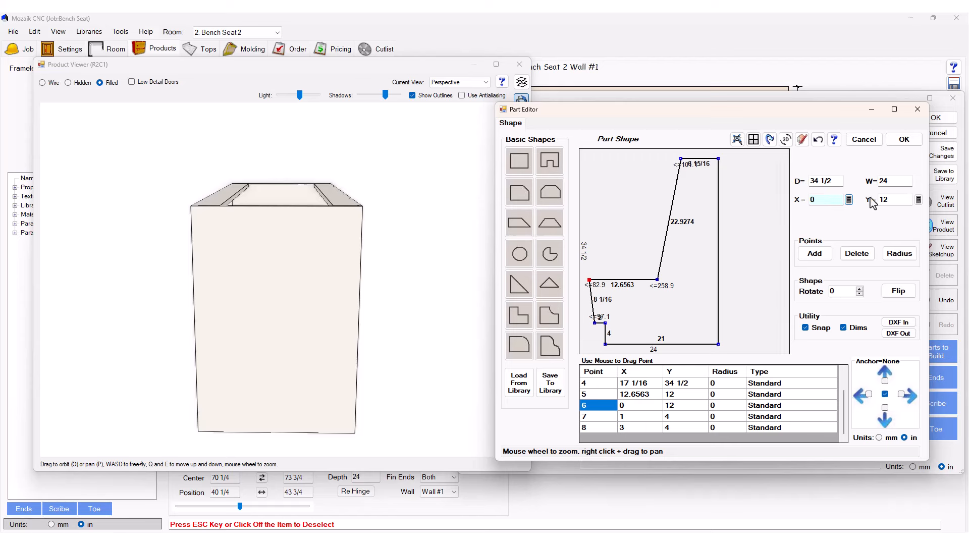
# Step: Set the Y formula of point 6, the seat's front upper corner, to BH1
pyautogui.click(918, 200)
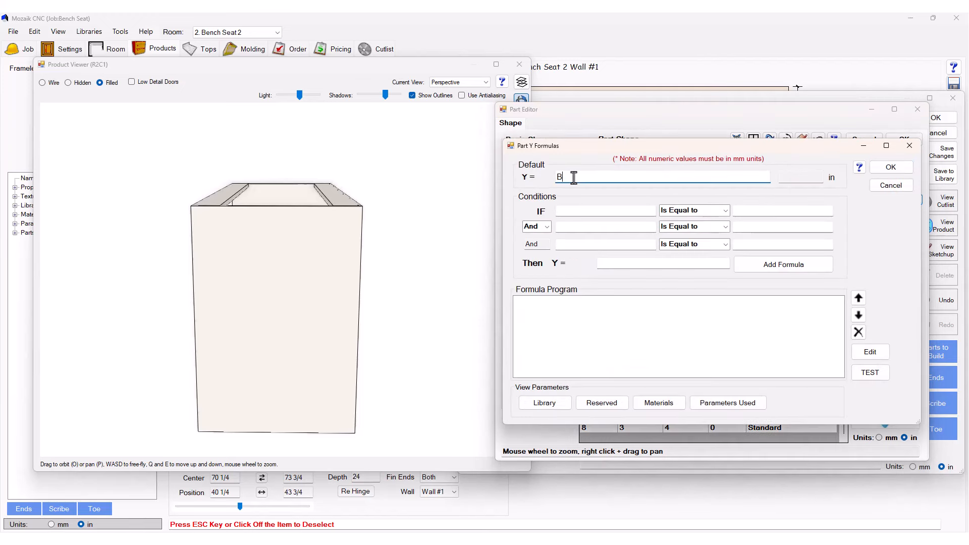
pyautogui.write('BHT')
pyautogui.click(705, 354)
pyautogui.click(891, 167)
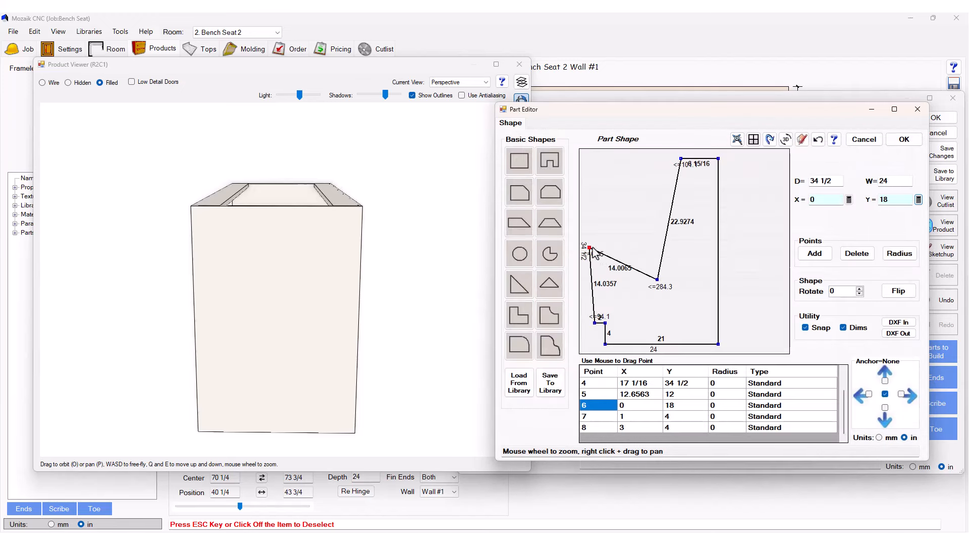
# Step: Set formulas for point 5, where the seat meets the backrest: X to BD2 and Y to BH2
pyautogui.click(658, 280)
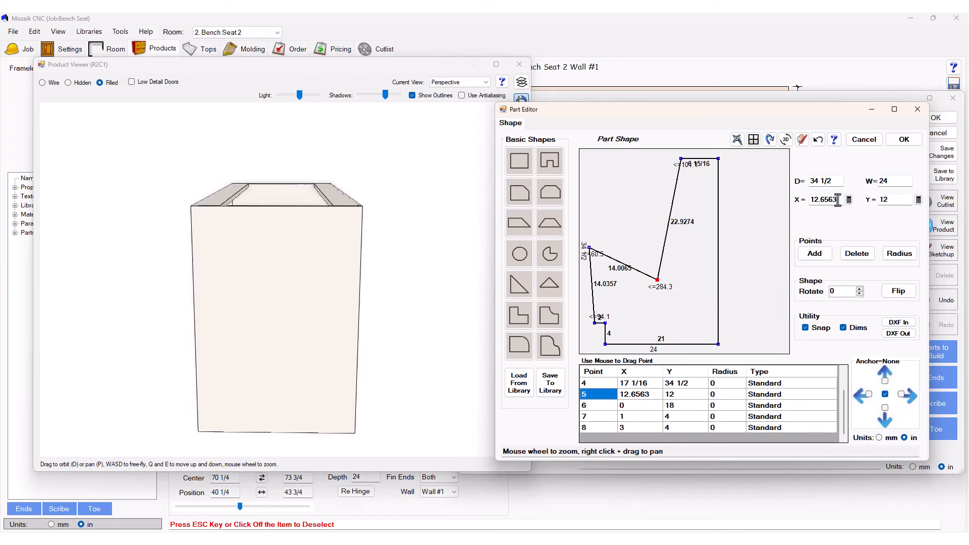
pyautogui.click(796, 201)
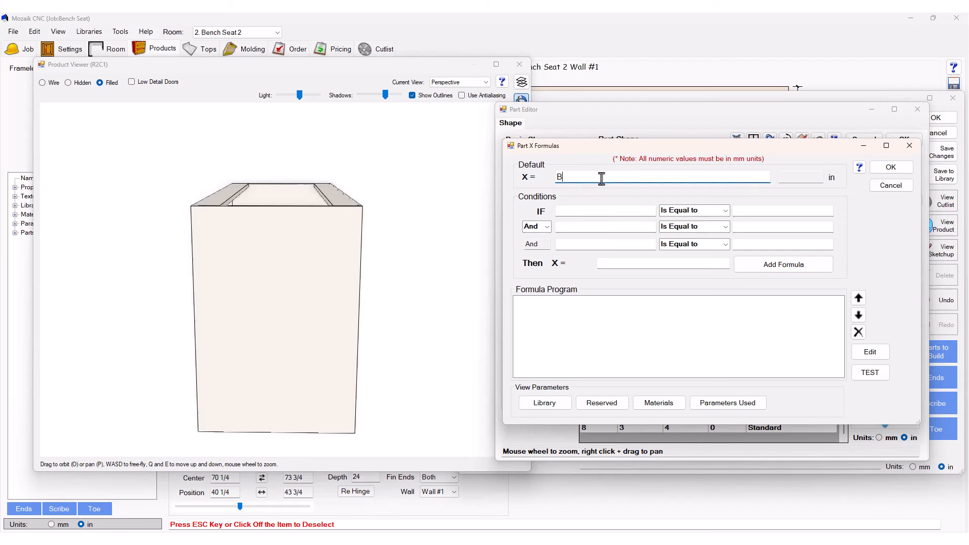
pyautogui.write('BD2')
pyautogui.press('Return')
pyautogui.press('Return')
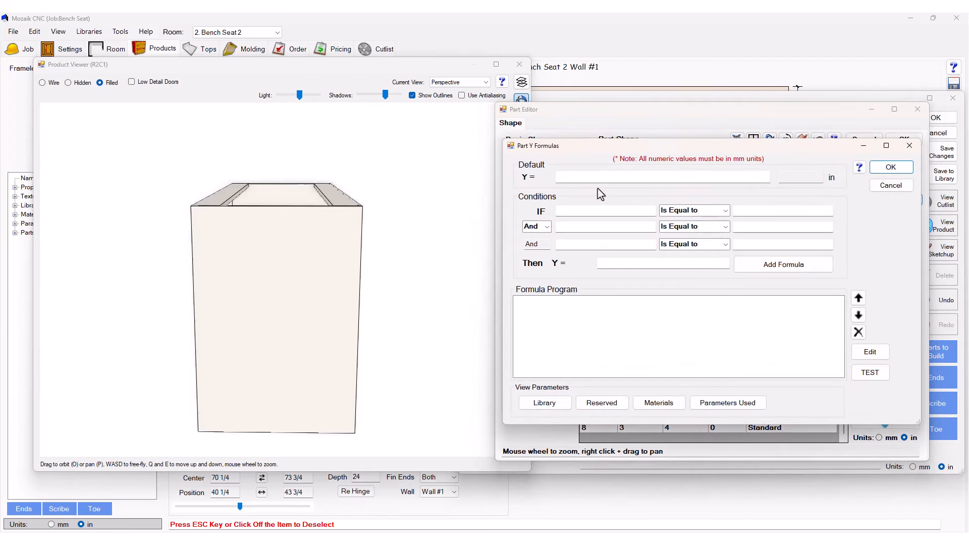
pyautogui.click(582, 175)
pyautogui.write('BH')
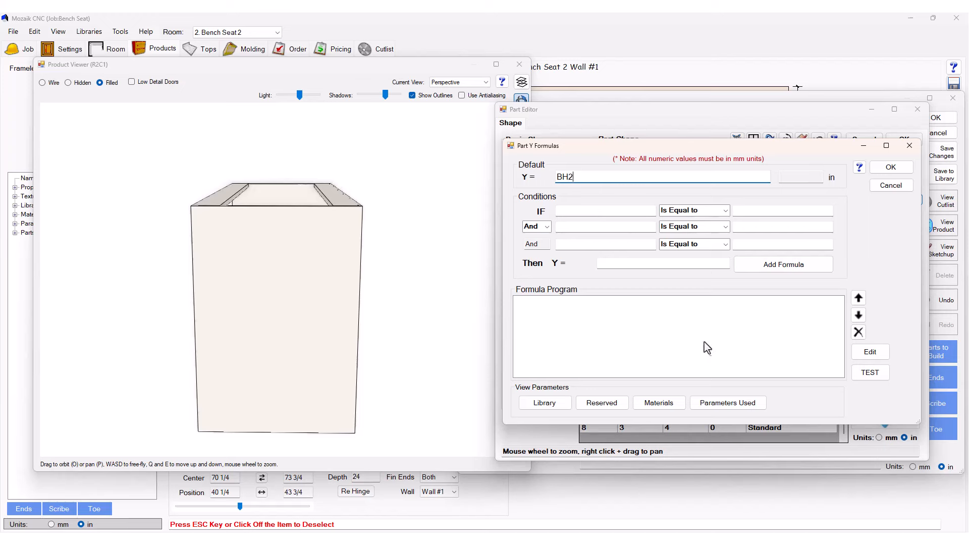
pyautogui.write('2')
pyautogui.press('Tab')
pyautogui.click(891, 167)
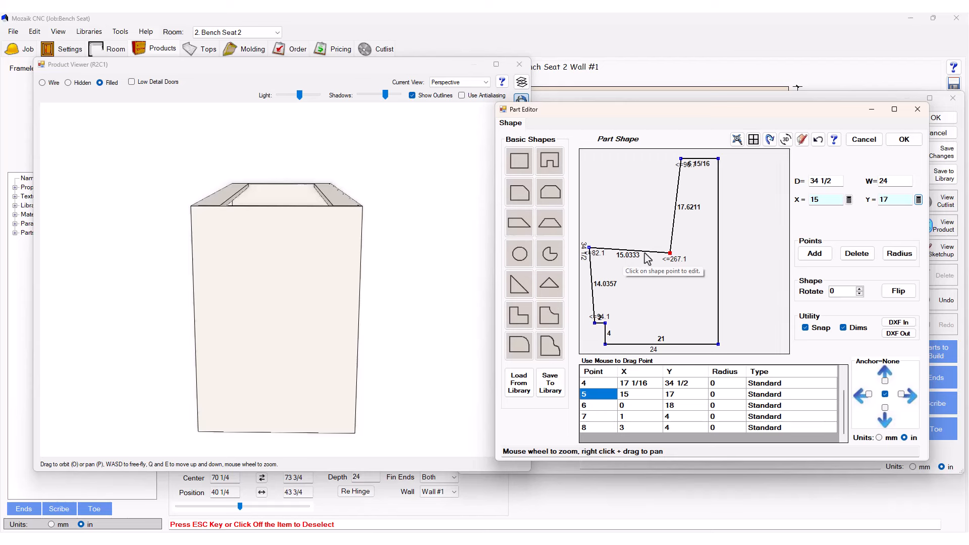
# Step: Set formulas for point 4 at the backrest's front upper corner: X to BD3 and Y to H
pyautogui.click(682, 159)
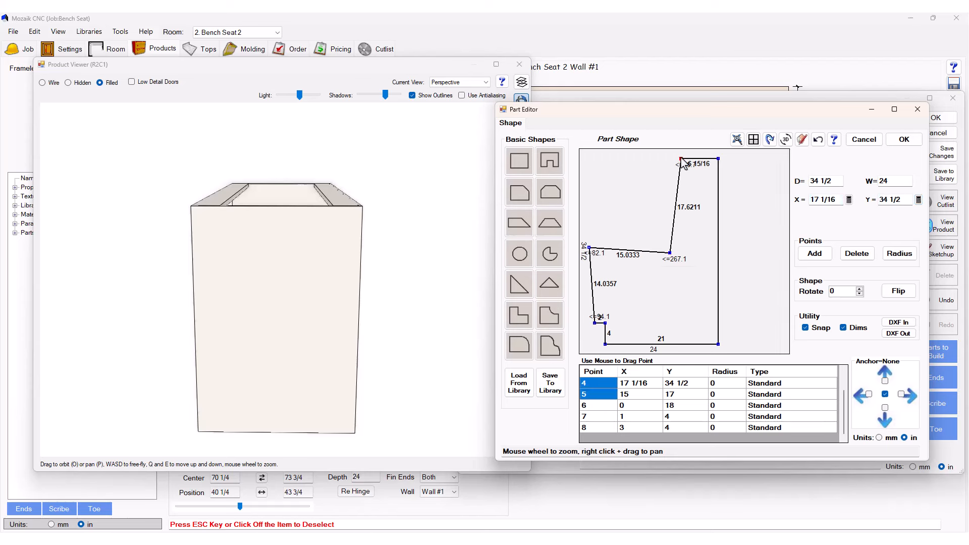
pyautogui.click(850, 199)
pyautogui.click(589, 178)
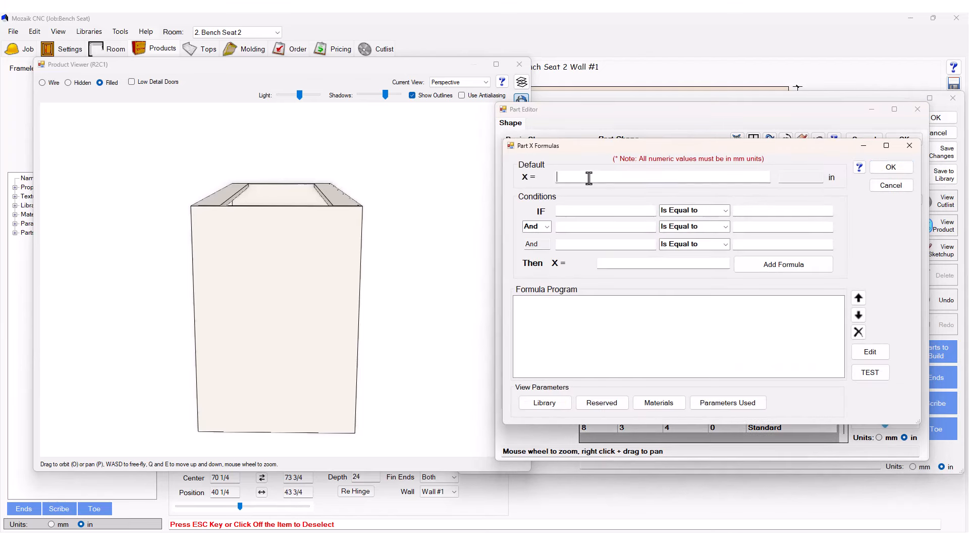
pyautogui.write('BD3')
pyautogui.press('Tab')
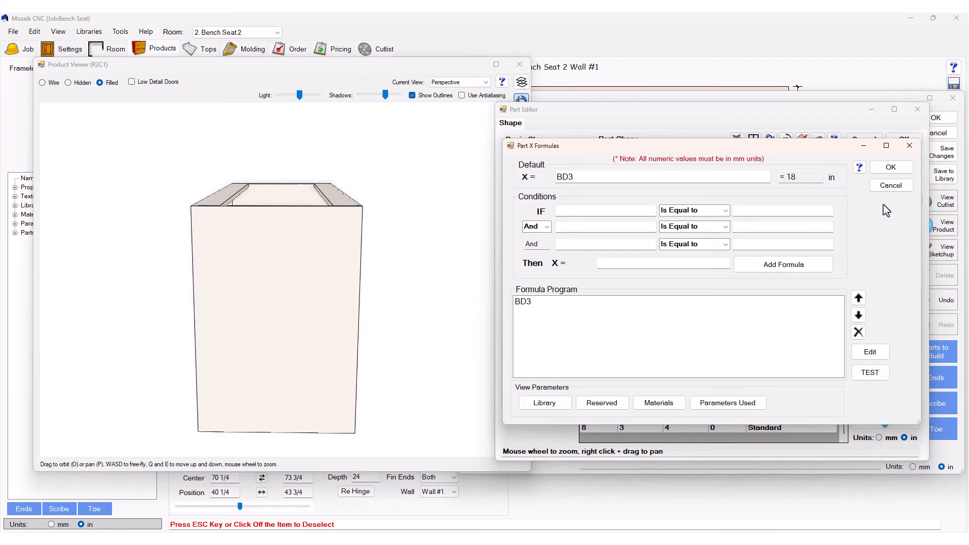
pyautogui.click(891, 167)
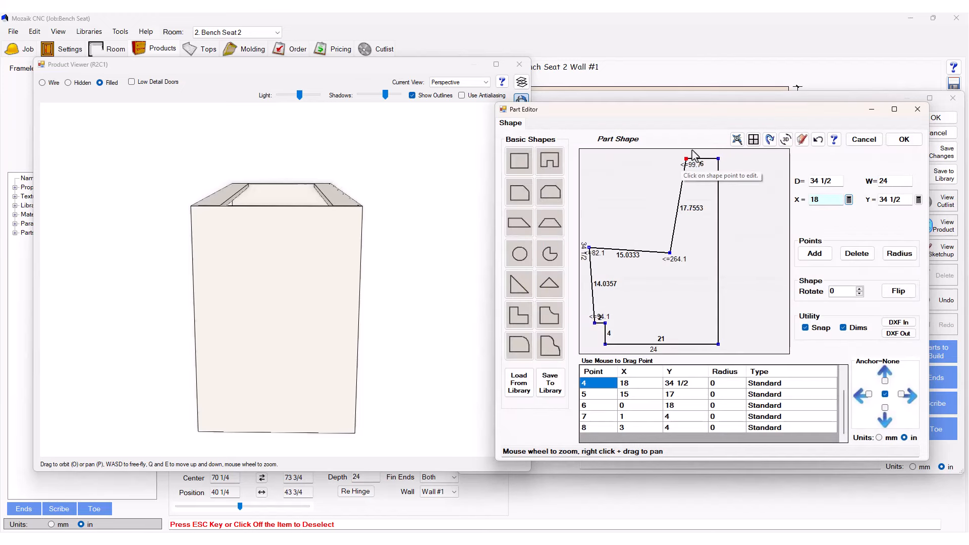
pyautogui.click(919, 200)
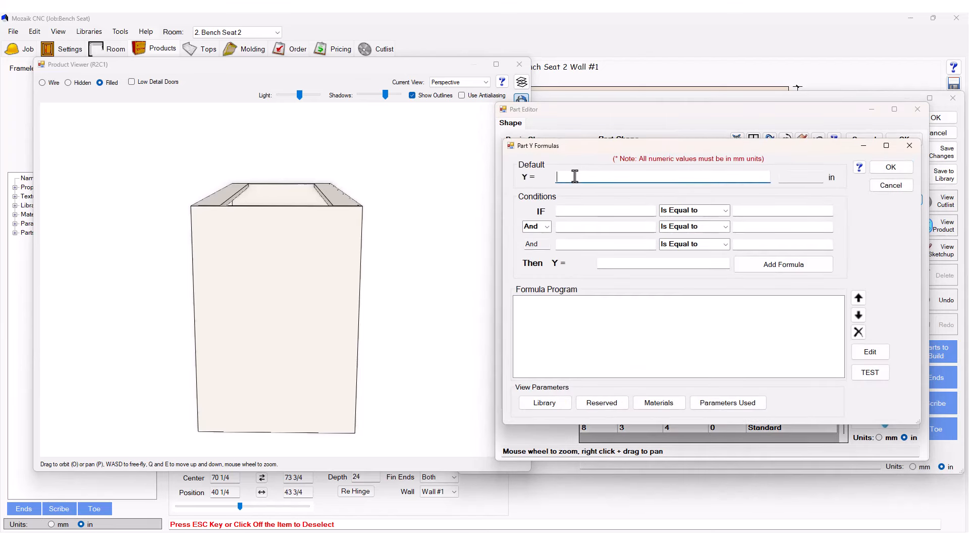
pyautogui.write('h')
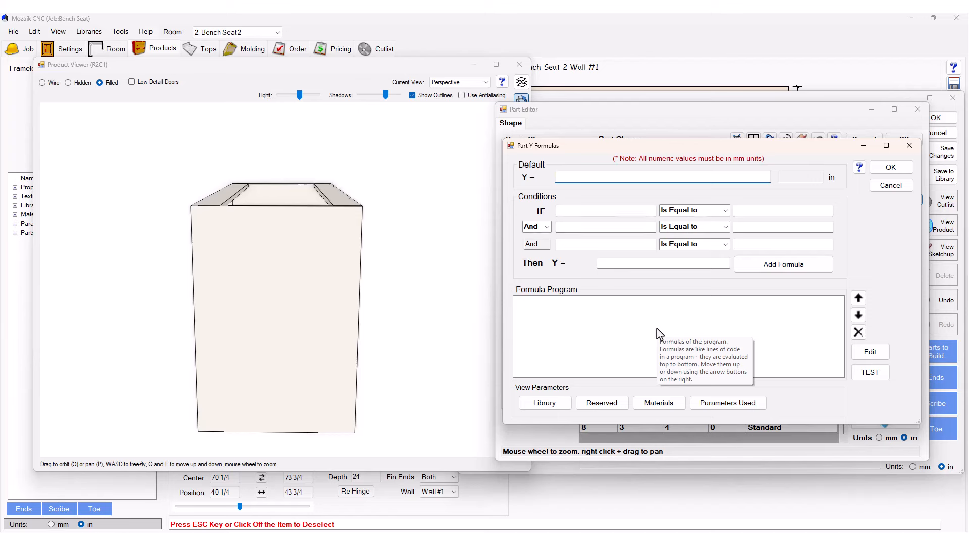
pyautogui.press('Return')
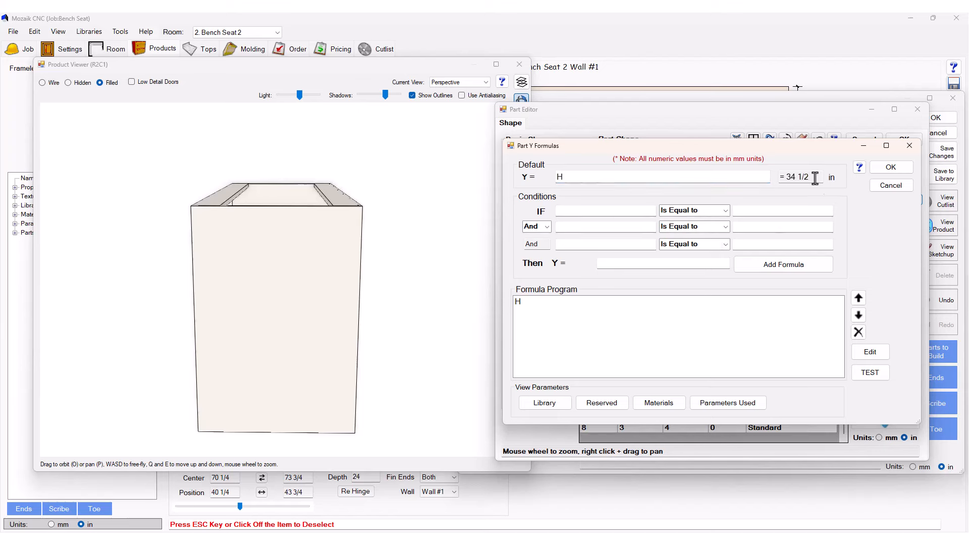
pyautogui.click(891, 167)
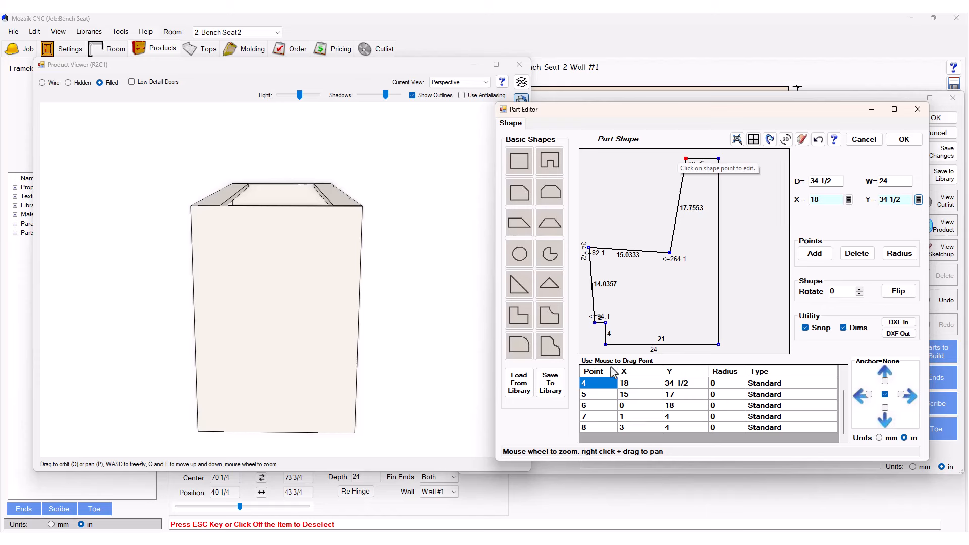
# Step: Set the X formula of point 3, the backrest's rear upper corner, to D
pyautogui.click(719, 160)
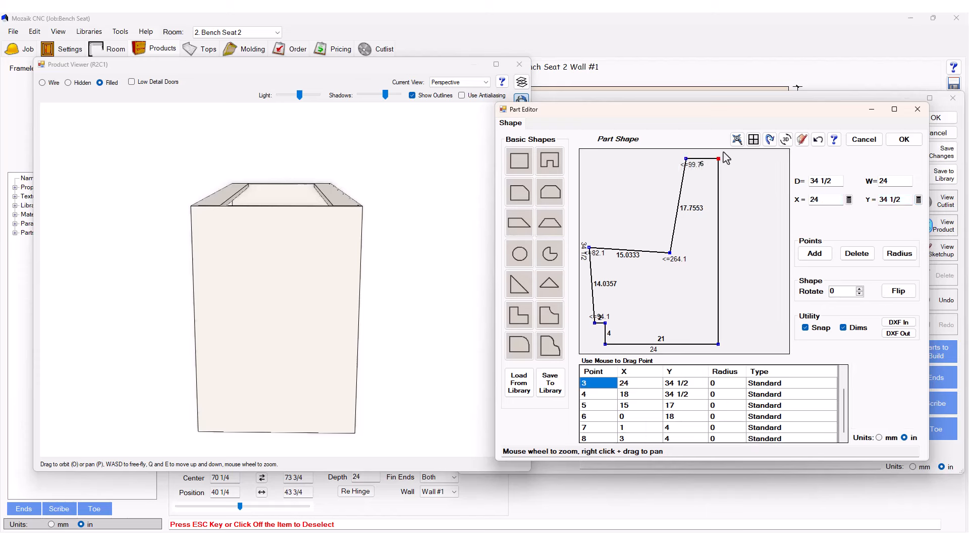
pyautogui.click(849, 199)
pyautogui.click(606, 177)
pyautogui.write('d')
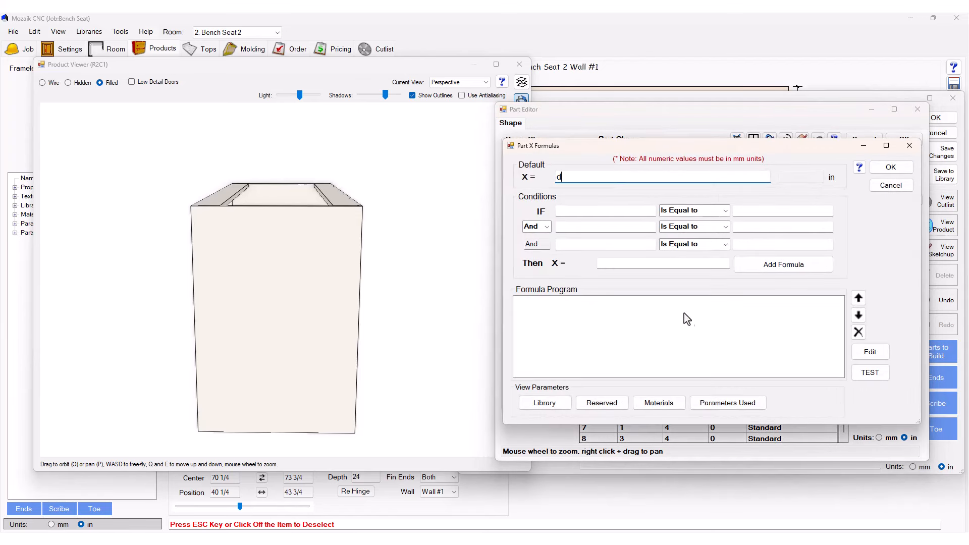
pyautogui.press('Return')
pyautogui.moveTo(580, 179); pyautogui.dragTo(506, 179)
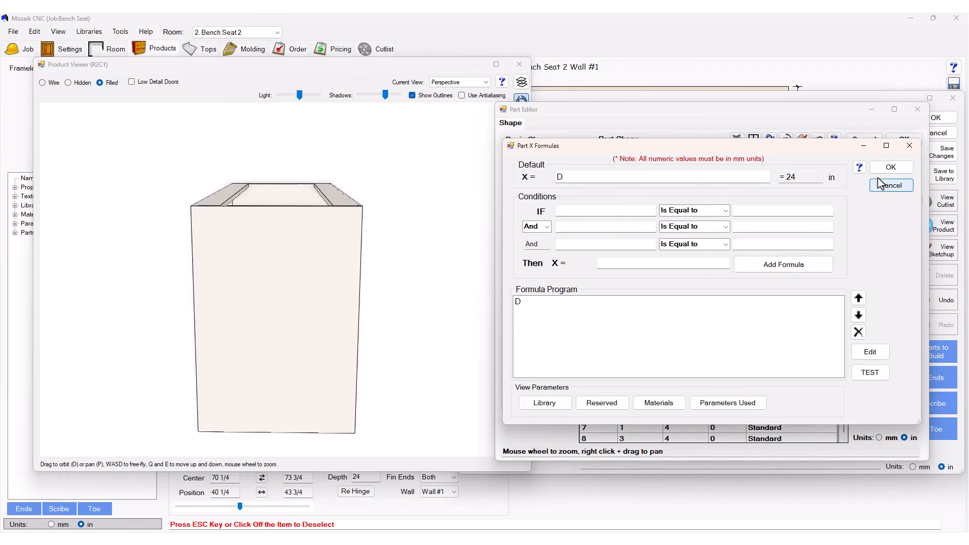
pyautogui.click(891, 167)
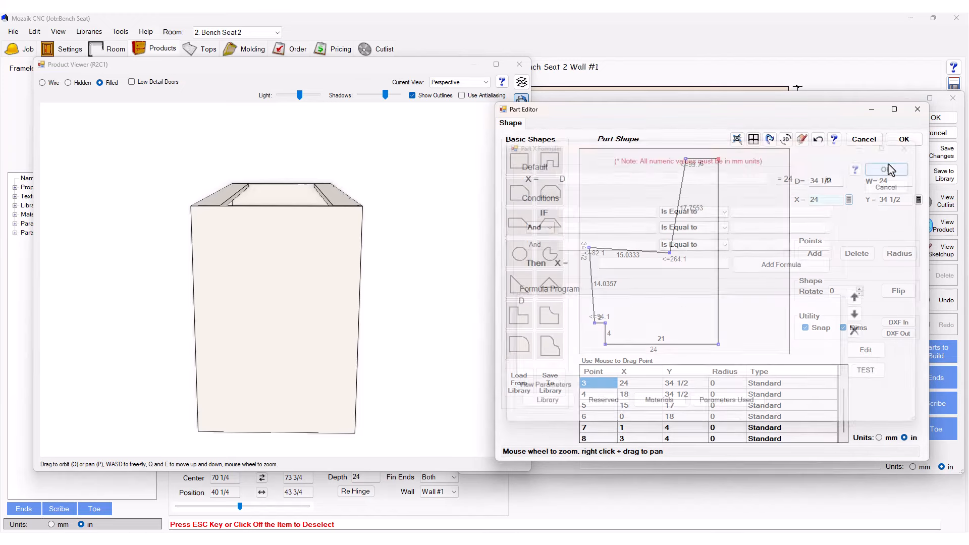
# Step: Set point 3's Y formula to H, checking the product height and depth entries among the reserved parameters
pyautogui.click(919, 200)
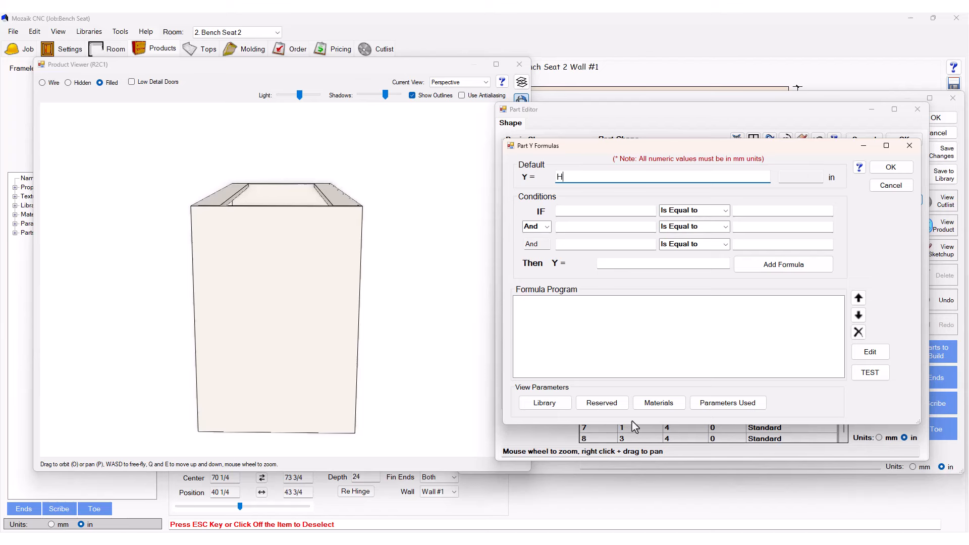
pyautogui.click(602, 403)
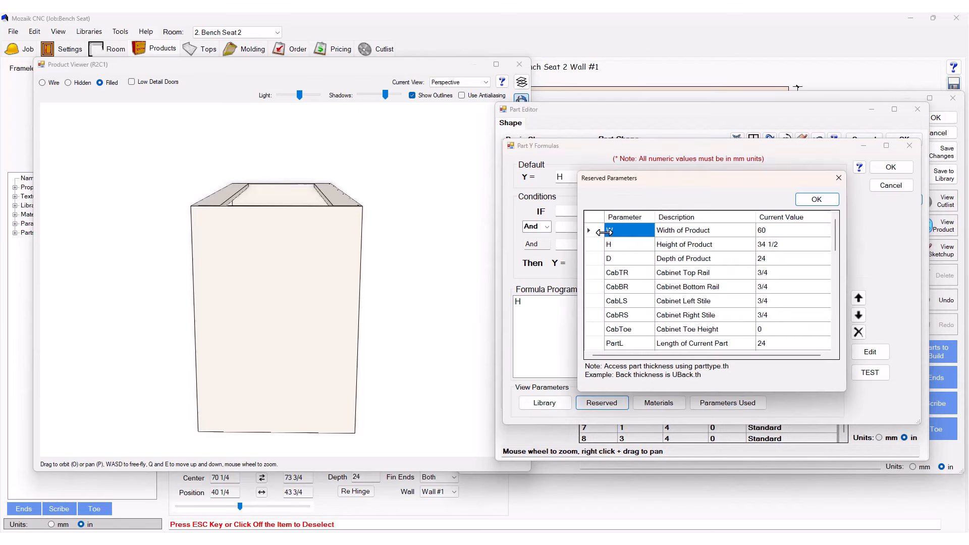
pyautogui.click(593, 245)
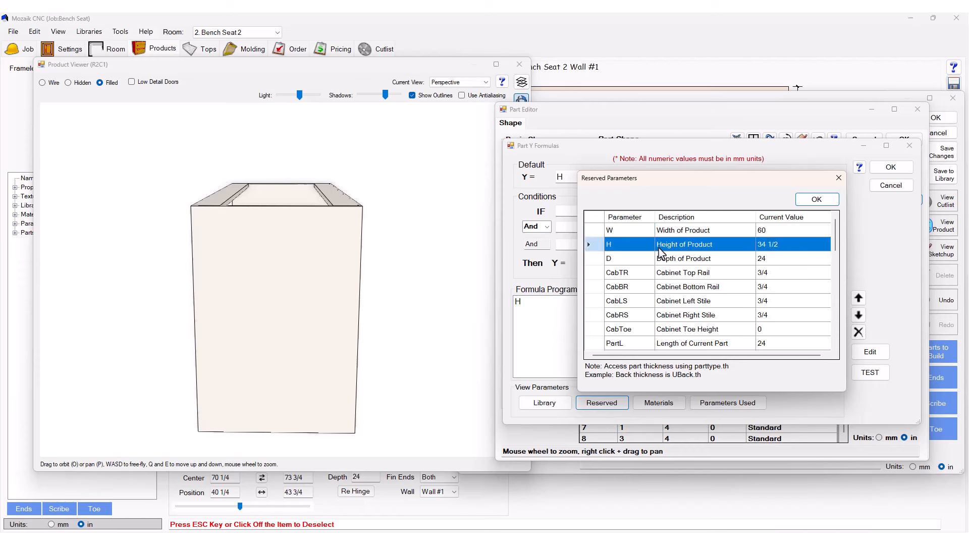
pyautogui.click(591, 259)
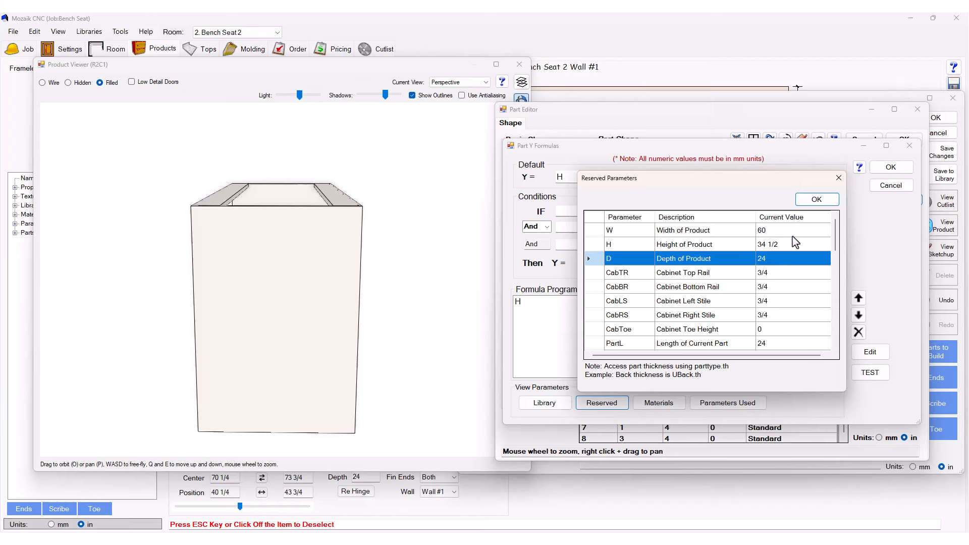
pyautogui.click(817, 200)
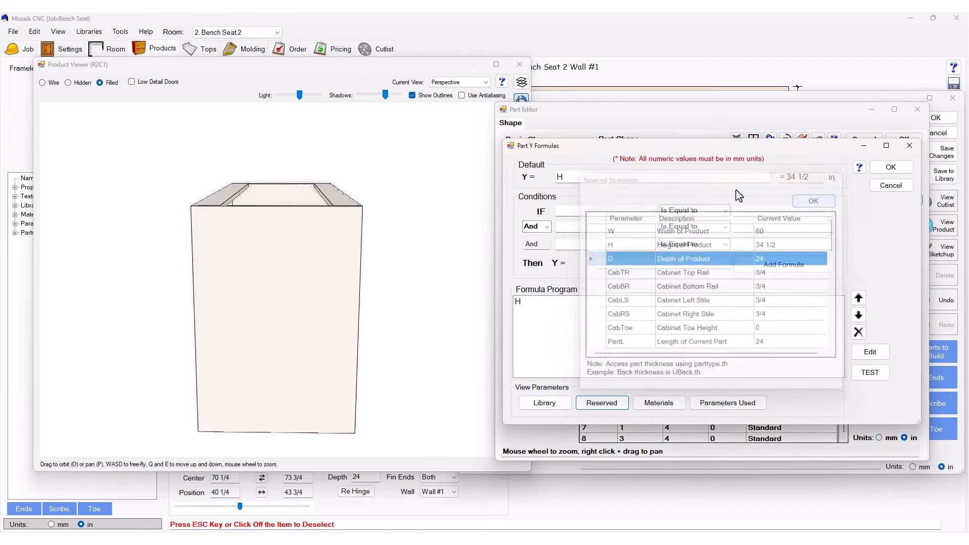
pyautogui.click(891, 186)
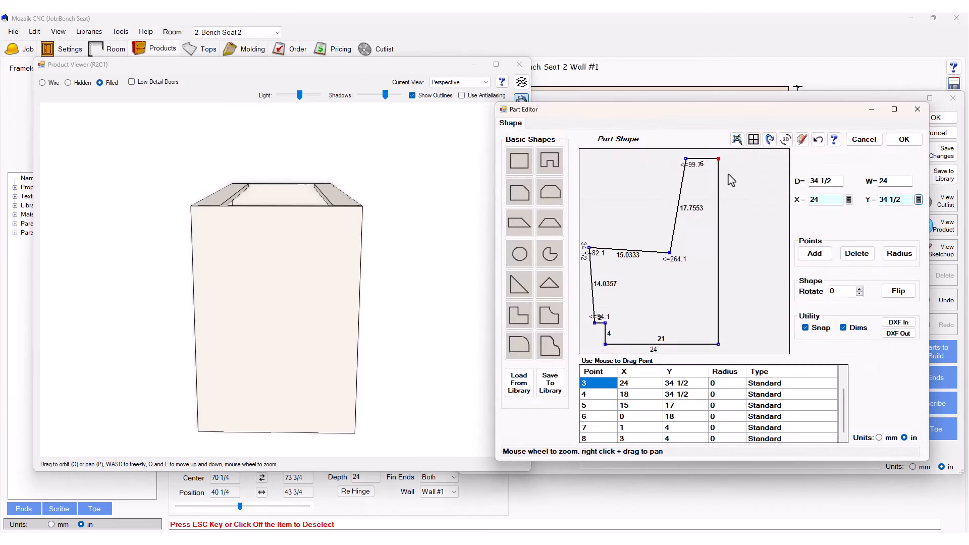
# Step: Set formulas for point 2 at the side's rear lower corner: X to D and Y to 0
pyautogui.click(719, 344)
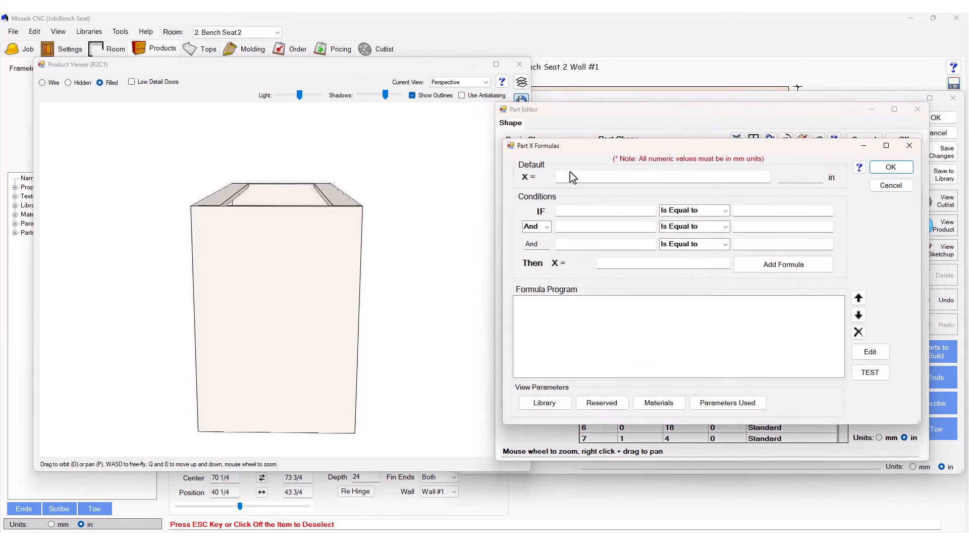
pyautogui.click(571, 179)
pyautogui.write('D')
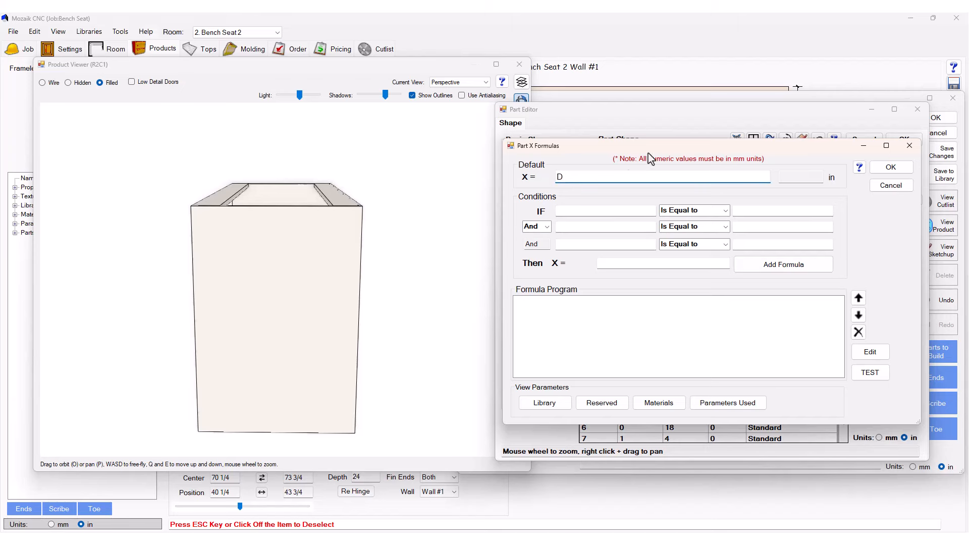
pyautogui.click(688, 327)
pyautogui.click(891, 168)
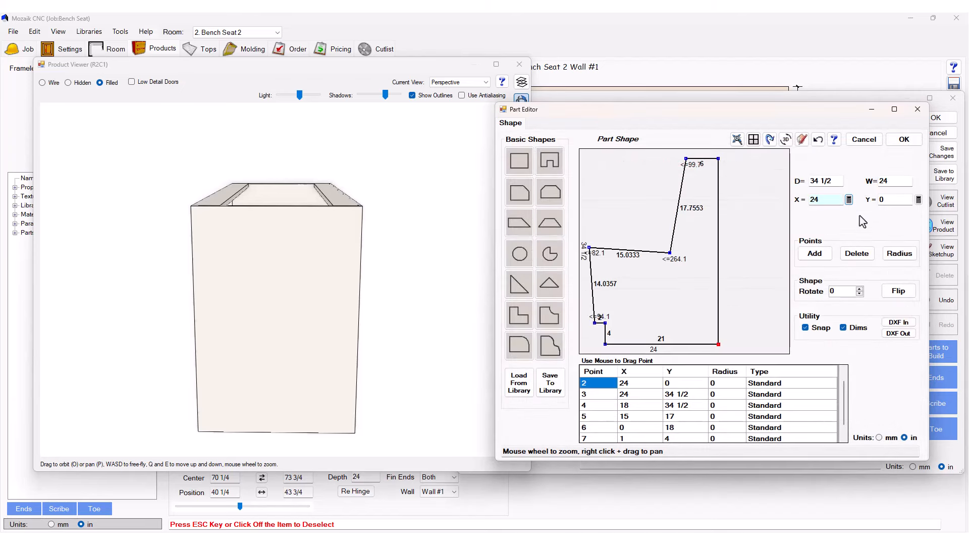
pyautogui.click(922, 202)
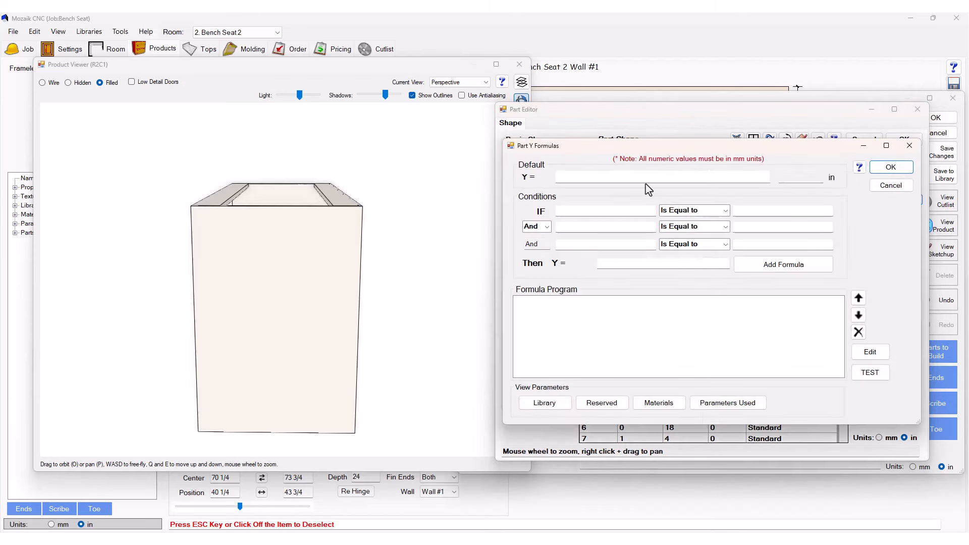
pyautogui.click(641, 179)
pyautogui.write('0')
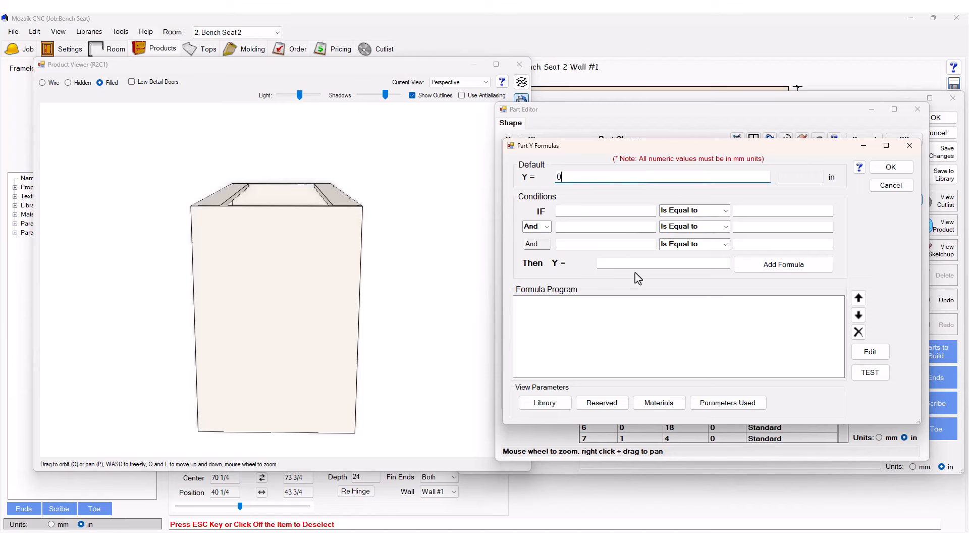
pyautogui.click(637, 317)
pyautogui.click(883, 170)
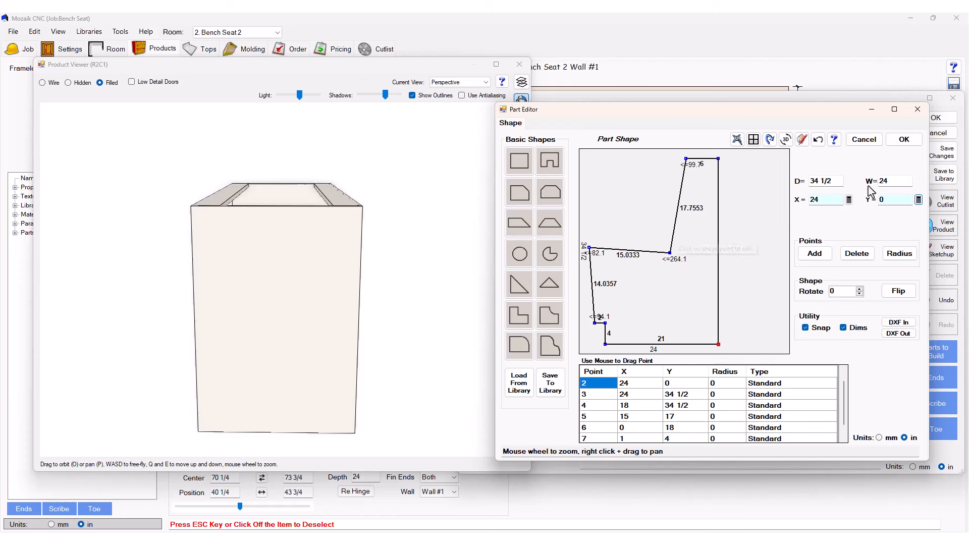
# Step: Apply the edited side shape and turn the 3D bench seat to examine its side profile
pyautogui.click(904, 140)
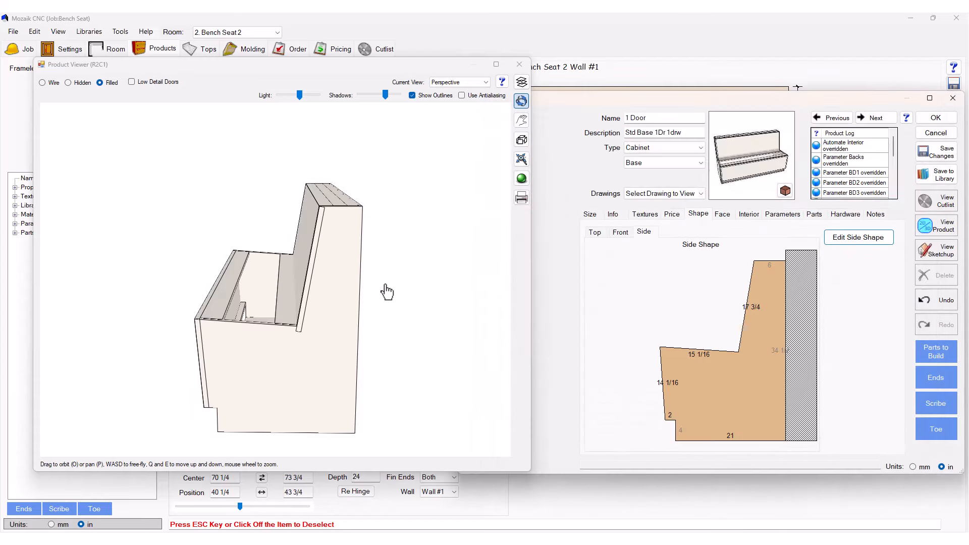
pyautogui.moveTo(350, 310)
pyautogui.mouseDown()
pyautogui.moveTo(465, 308)
pyautogui.moveTo(402, 320)
pyautogui.moveTo(429, 313)
pyautogui.moveTo(337, 301)
pyautogui.mouseUp()
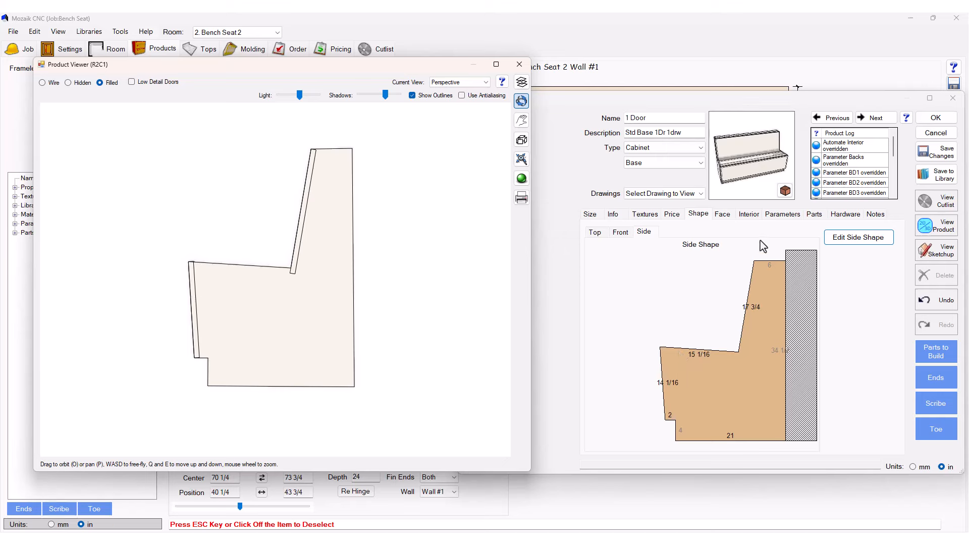
# Step: Set the Base Height 2 (BH2) parameter to 18 to test the slope of the seat
pyautogui.click(782, 214)
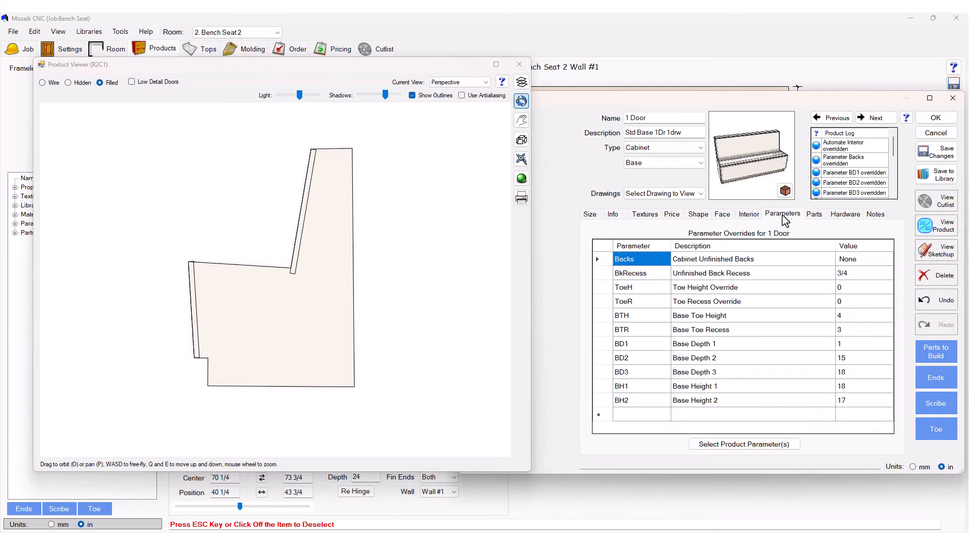
pyautogui.click(657, 404)
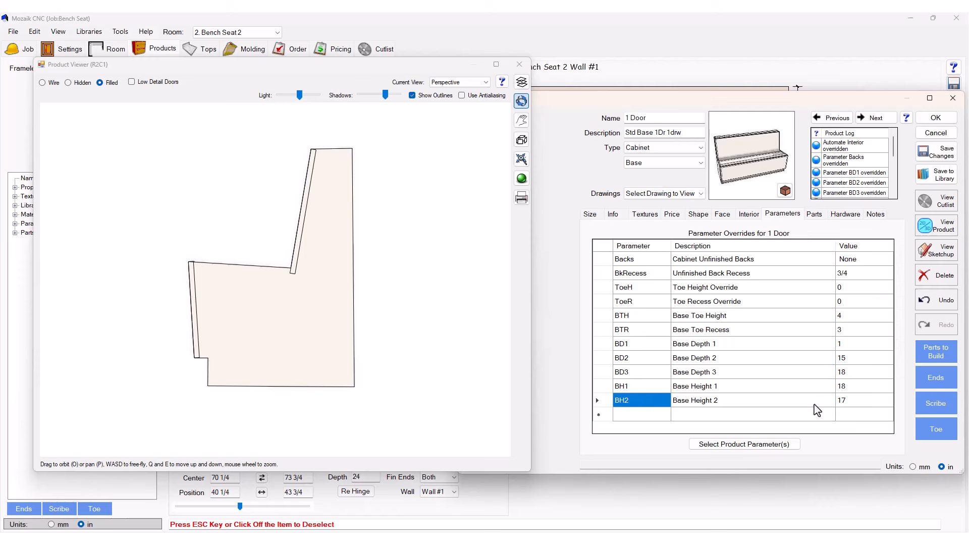
pyautogui.click(851, 404)
pyautogui.click(856, 401)
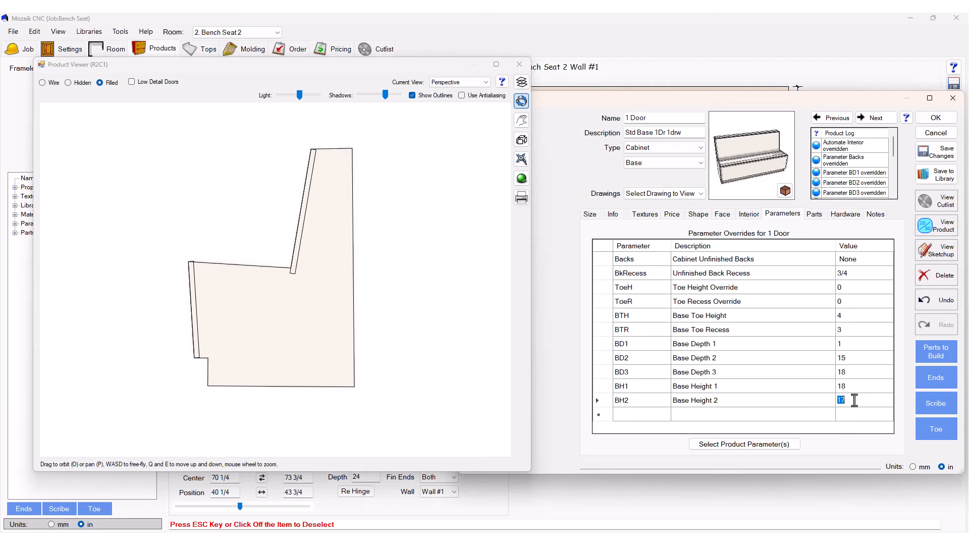
pyautogui.write('18')
pyautogui.press('Return')
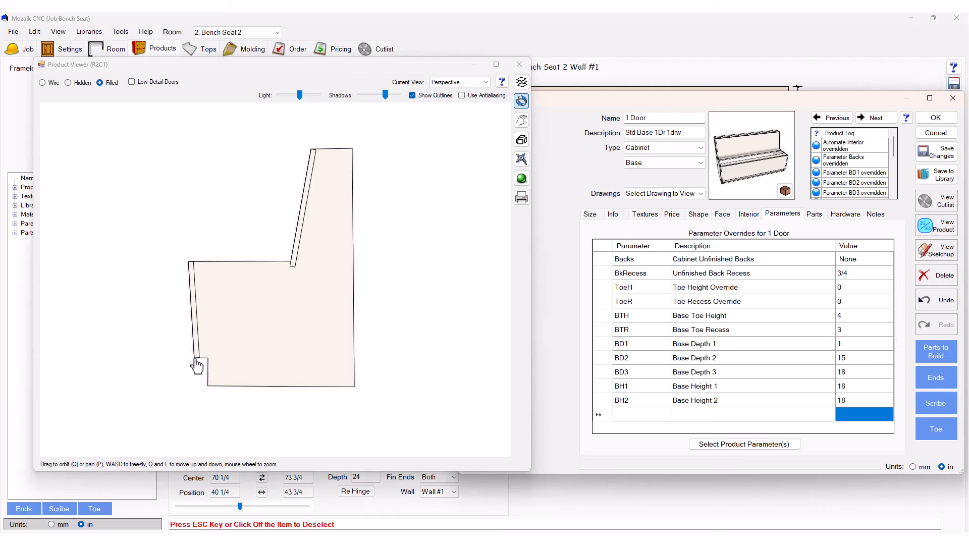
# Step: Try Base Depth 1 (BD1) at 0 to test the front's angle, and restore it to 1
pyautogui.click(847, 347)
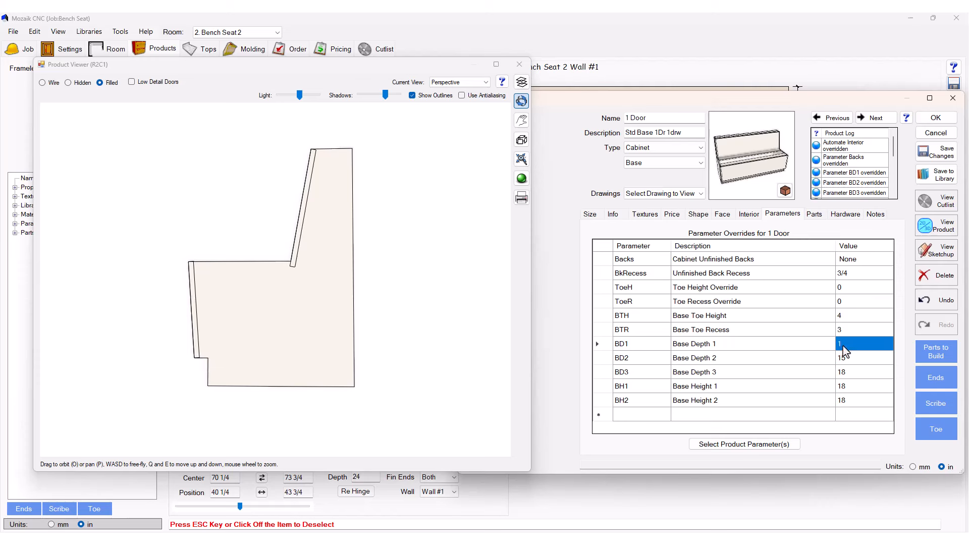
pyautogui.click(846, 347)
pyautogui.write('0')
pyautogui.press('Return')
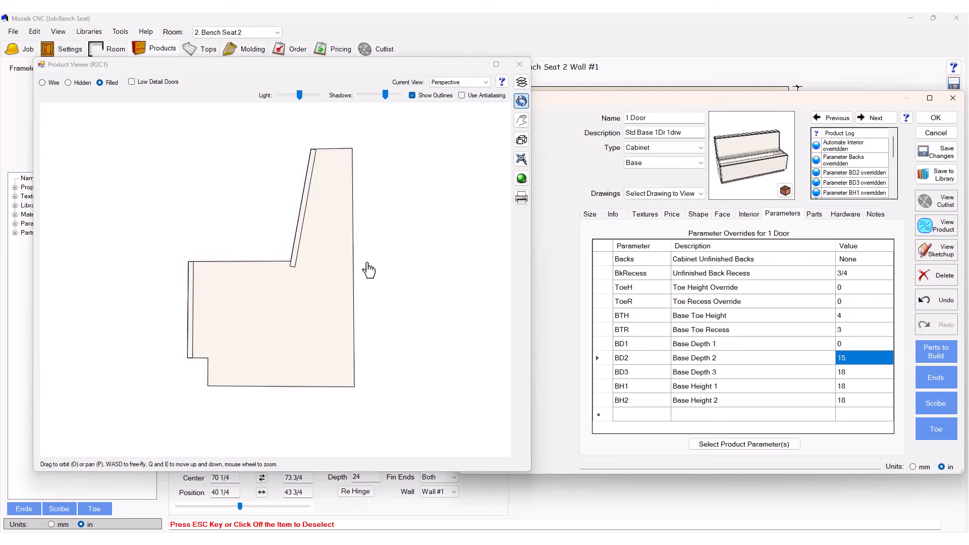
pyautogui.doubleClick(840, 346)
pyautogui.press('Return')
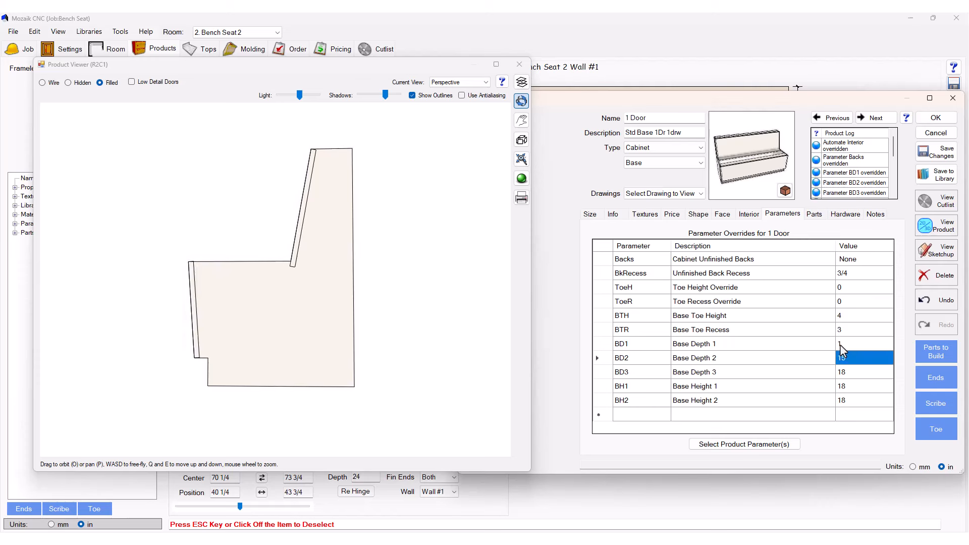
# Step: Set both Base Height 1 (BH1) and Base Height 2 (BH2) to 17
pyautogui.click(850, 374)
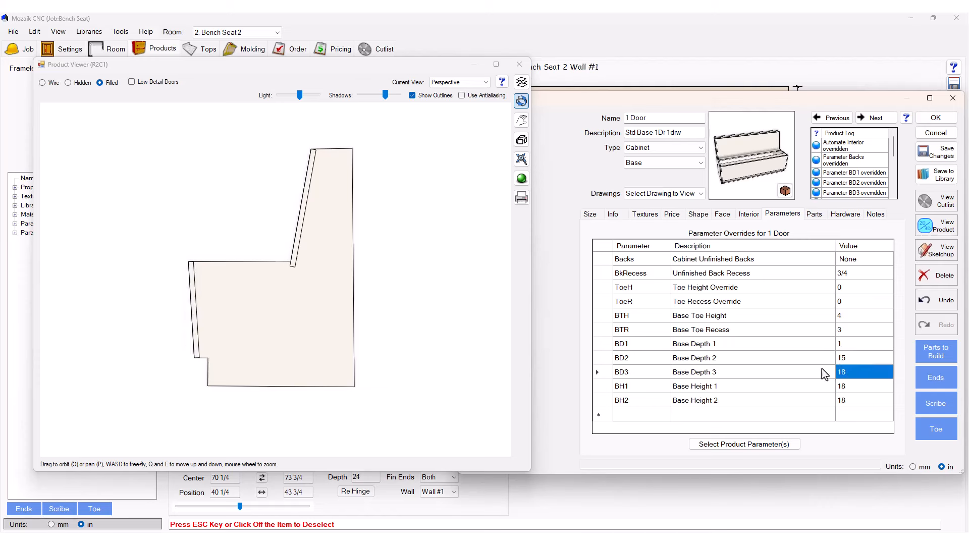
pyautogui.click(849, 388)
pyautogui.click(847, 388)
pyautogui.press('Return')
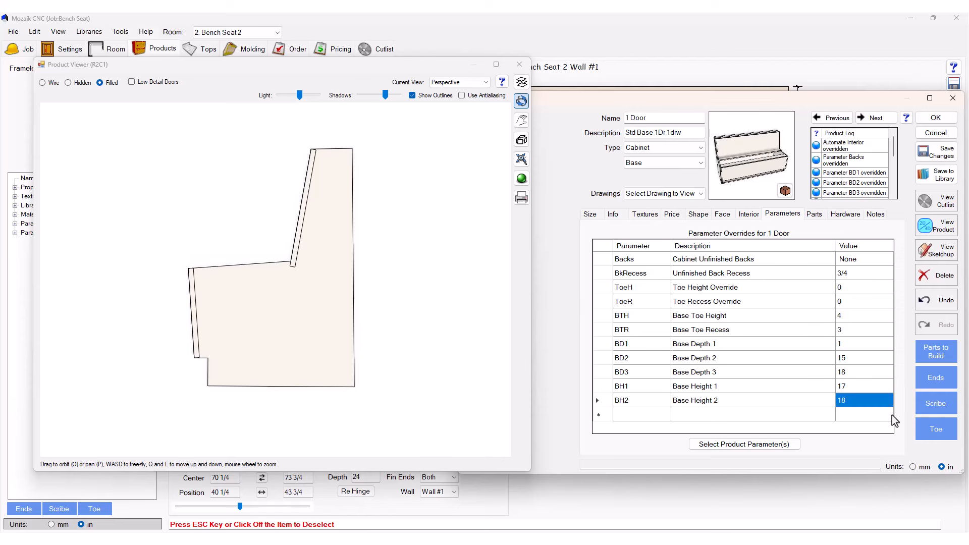
pyautogui.write('17')
pyautogui.press('Return')
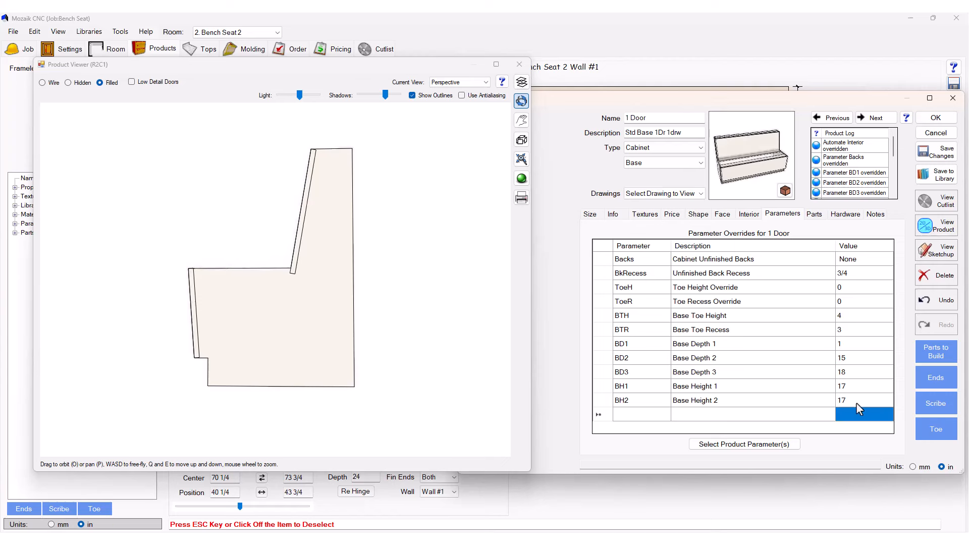
# Step: Set Base Height 1 (BH1) to 18 and turn the 3D bench to its front
pyautogui.click(856, 389)
pyautogui.click(856, 389)
pyautogui.write('18')
pyautogui.press('Return')
pyautogui.moveTo(292, 335); pyautogui.dragTo(404, 264)
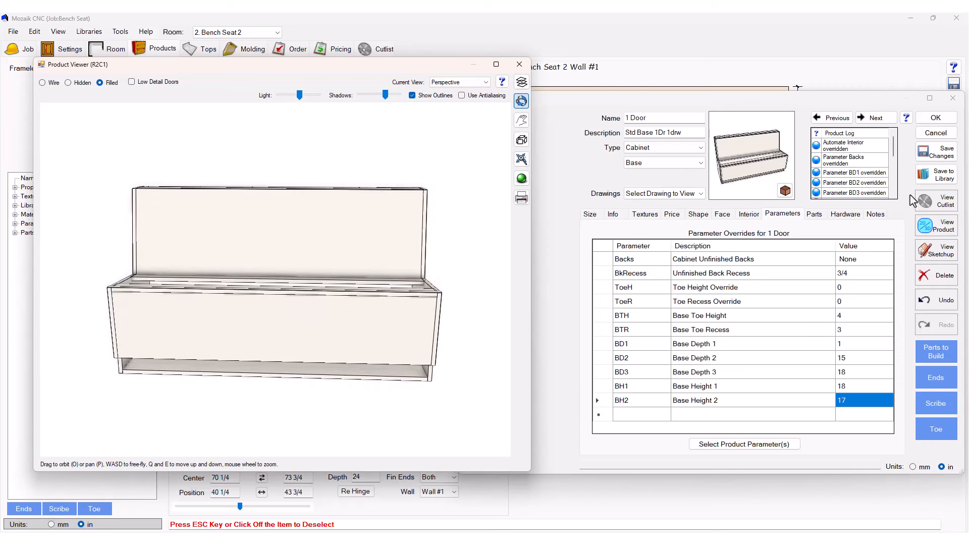
# Step: Save the product to the library as a new product named Bench
pyautogui.click(942, 181)
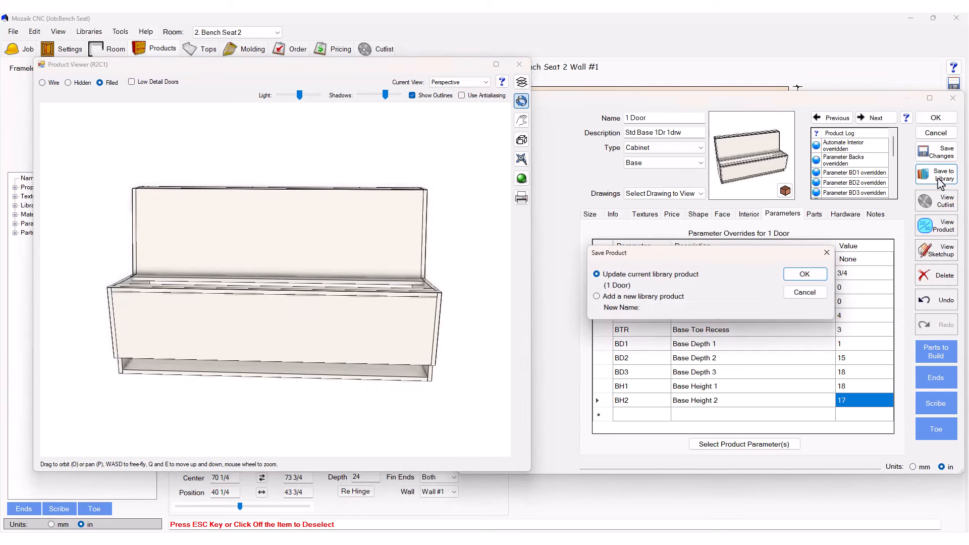
pyautogui.click(644, 298)
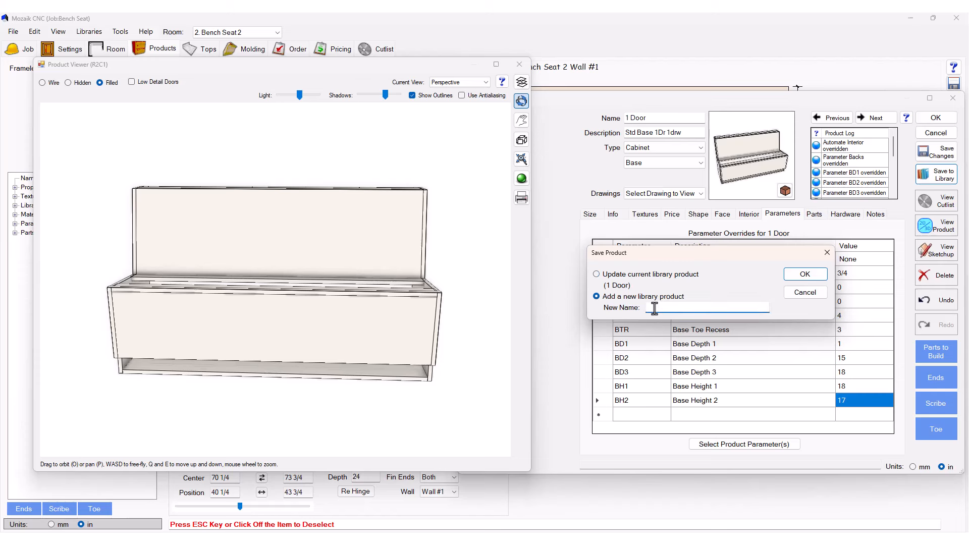
pyautogui.write('Bench')
pyautogui.click(805, 274)
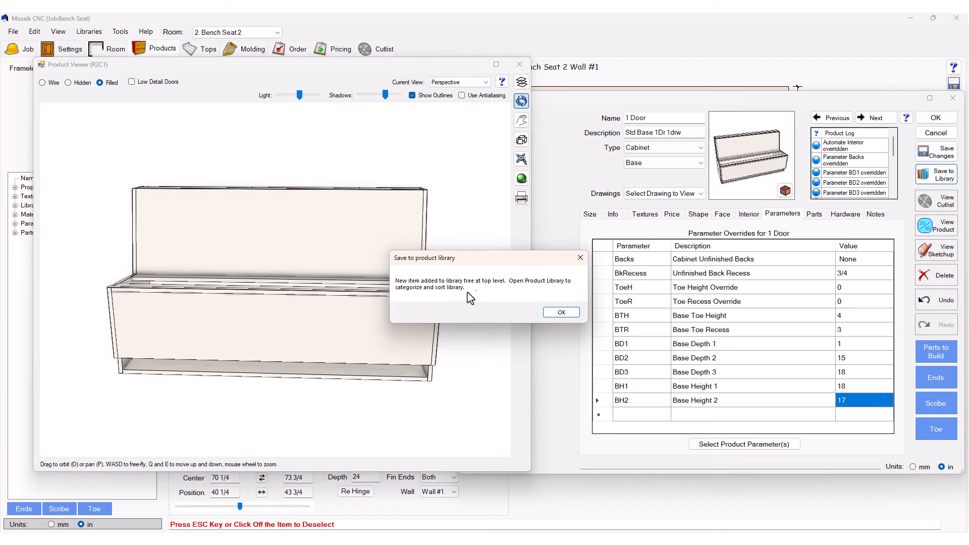
pyautogui.click(556, 312)
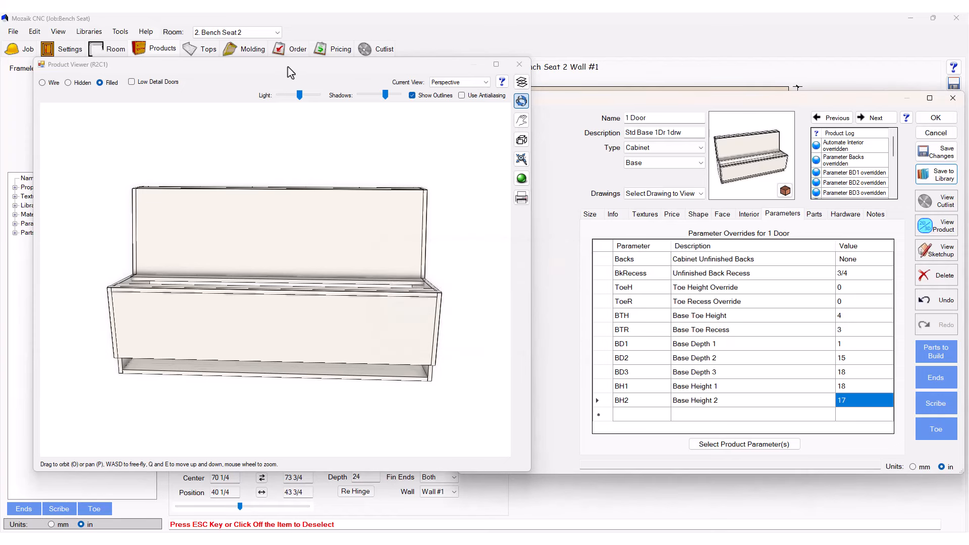
# Step: Accept the product edits and delete the original 1 Door bench from Wall #1
pyautogui.moveTo(288, 67); pyautogui.dragTo(337, 70)
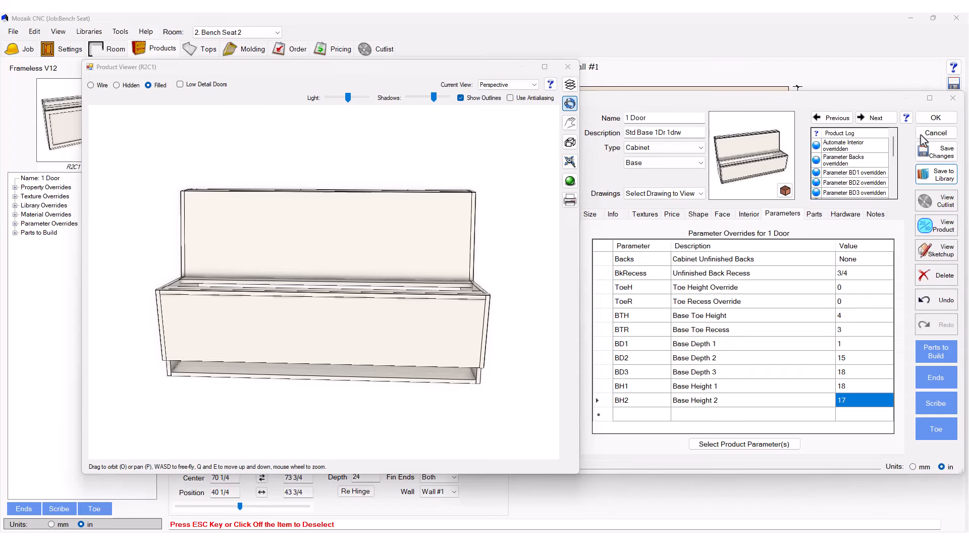
pyautogui.click(936, 119)
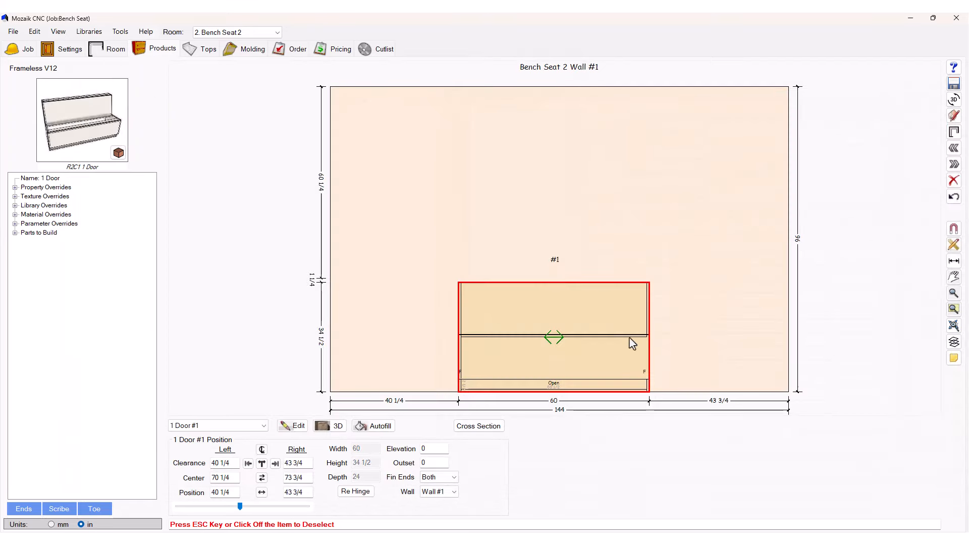
pyautogui.press('Delete')
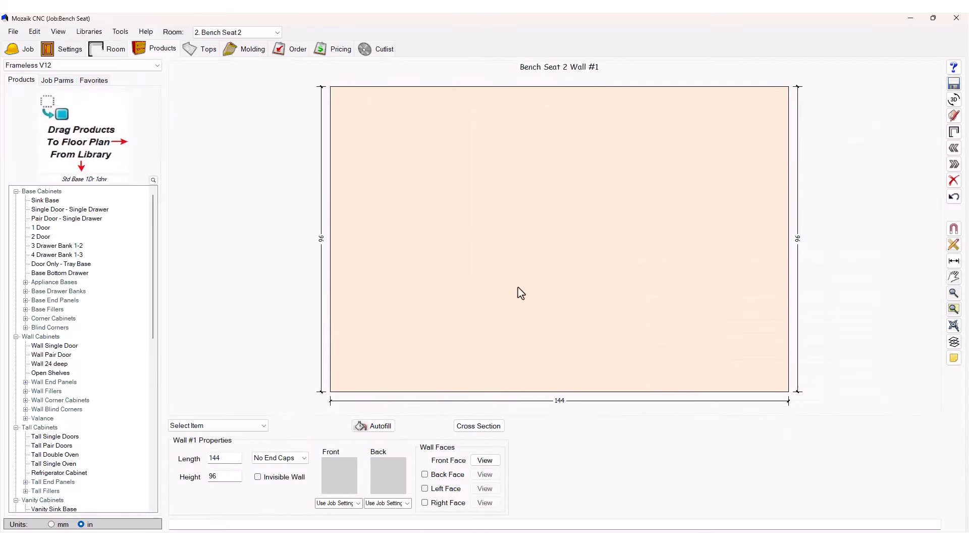
# Step: Place the library's Bench product on Wall #1, about 37 9/16 in from the wall's left end, and check it in the 3D room view
pyautogui.scroll(-12, 107, 355)
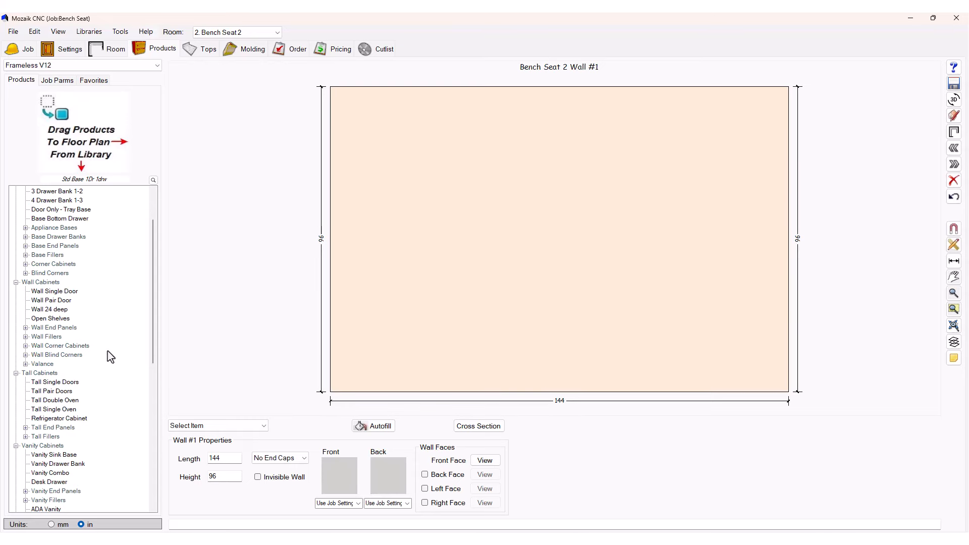
pyautogui.click(29, 501)
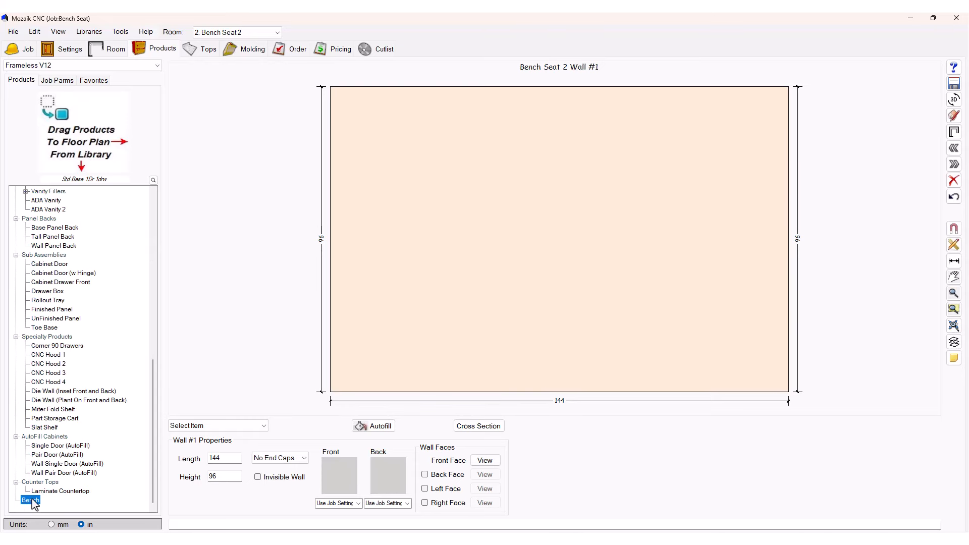
pyautogui.click(433, 337)
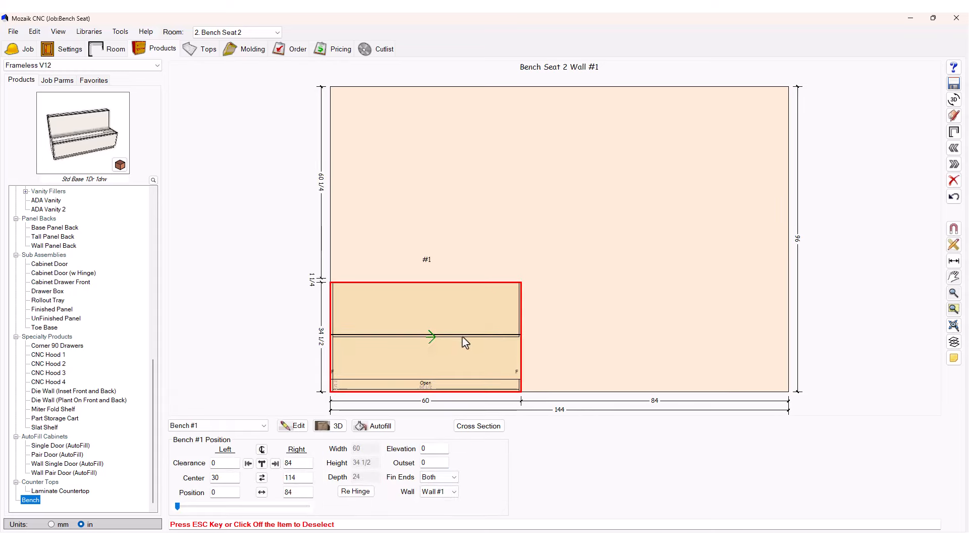
pyautogui.moveTo(432, 337); pyautogui.dragTo(566, 335)
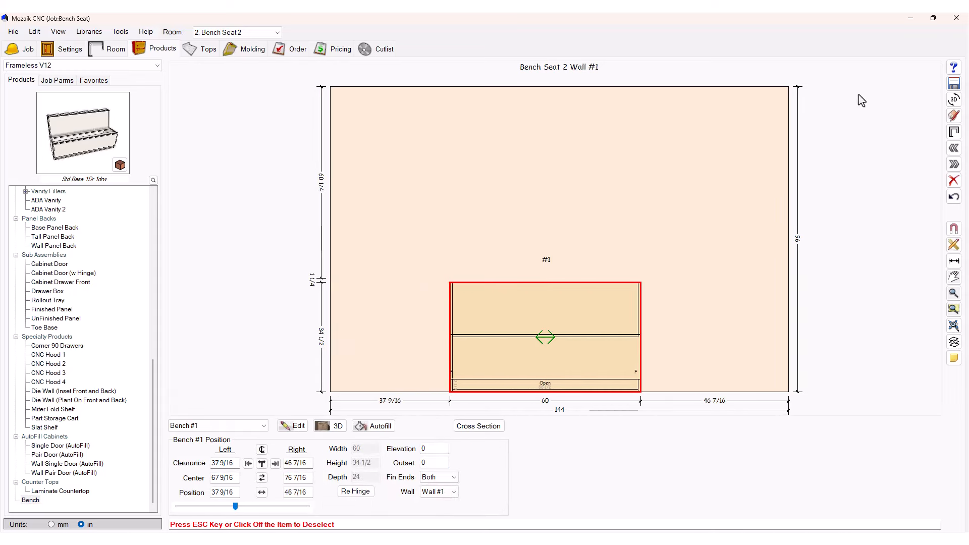
pyautogui.click(955, 100)
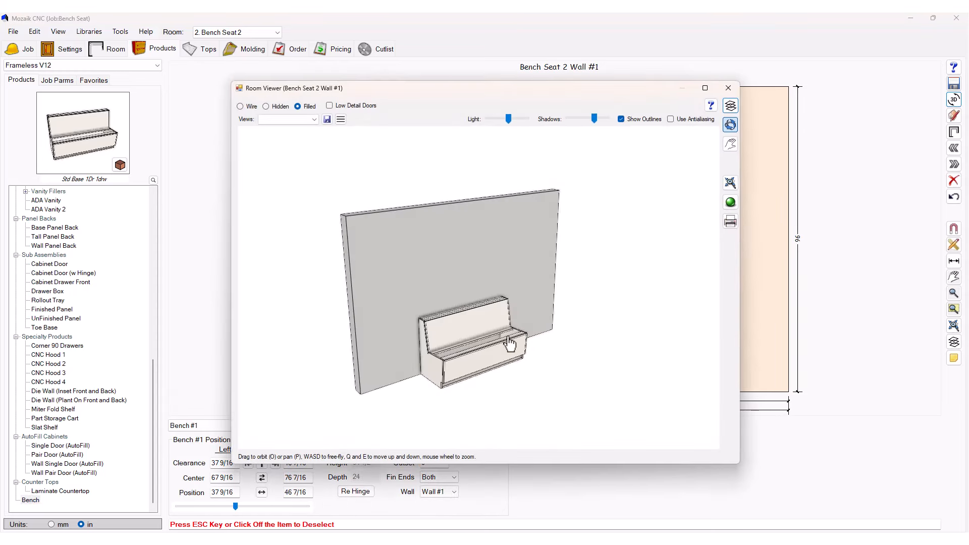
pyautogui.click(729, 89)
# Step: Open the placed bench for editing alongside its 3D view and set its description to Sitting Bench
pyautogui.doubleClick(511, 356)
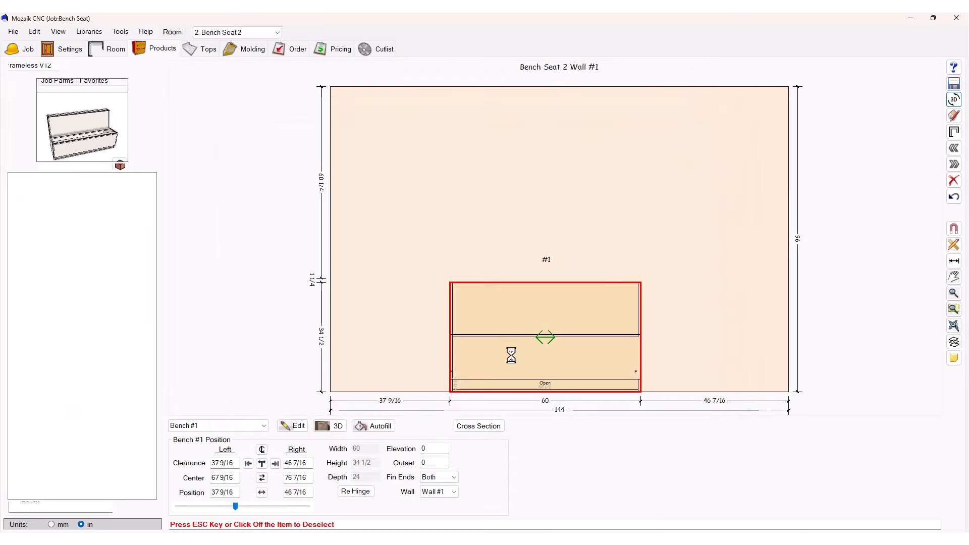
pyautogui.moveTo(600, 88); pyautogui.dragTo(819, 102)
pyautogui.click(928, 230)
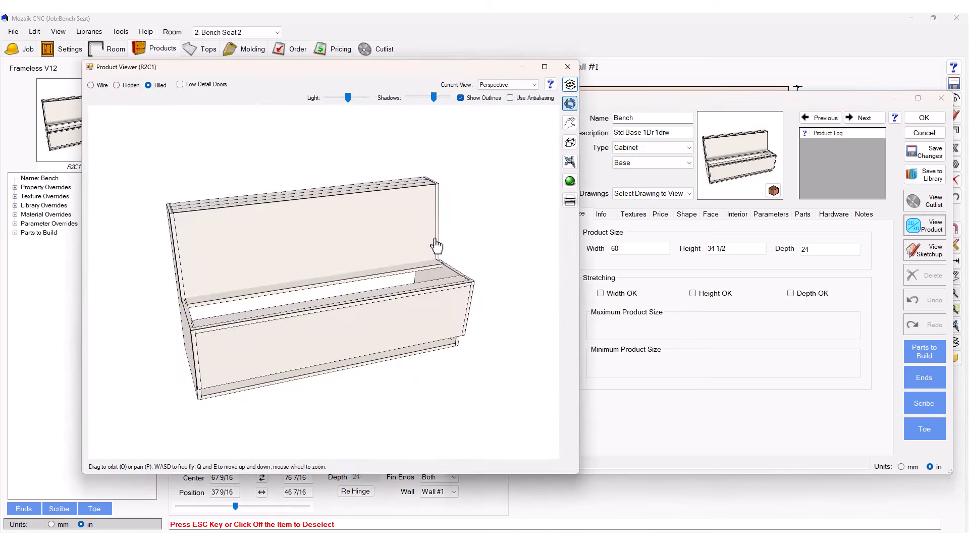
pyautogui.moveTo(425, 76); pyautogui.dragTo(403, 80)
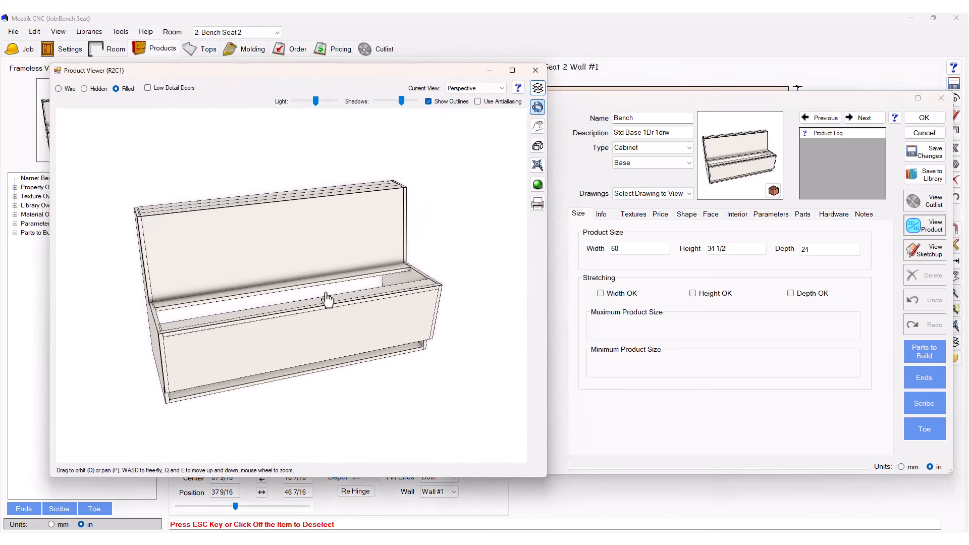
pyautogui.moveTo(326, 300); pyautogui.dragTo(322, 331)
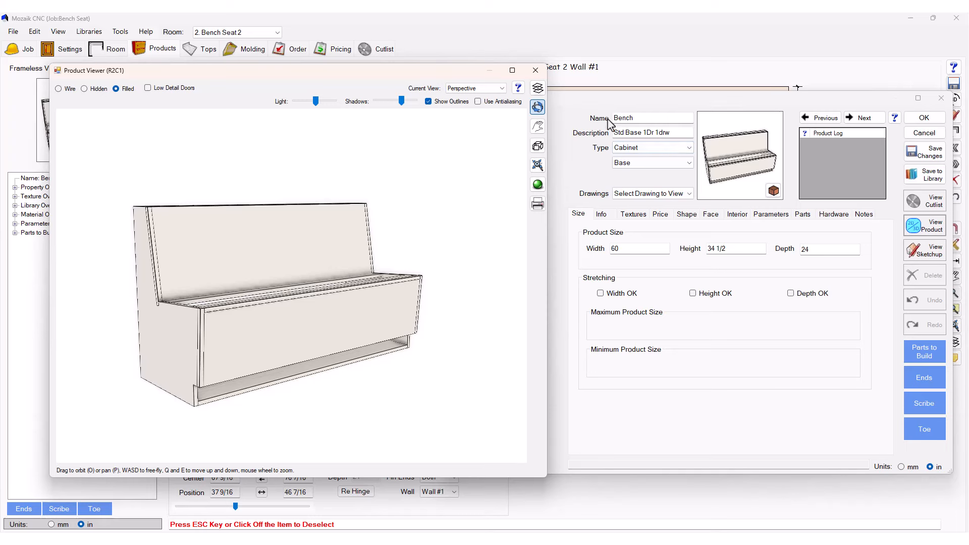
pyautogui.click(670, 132)
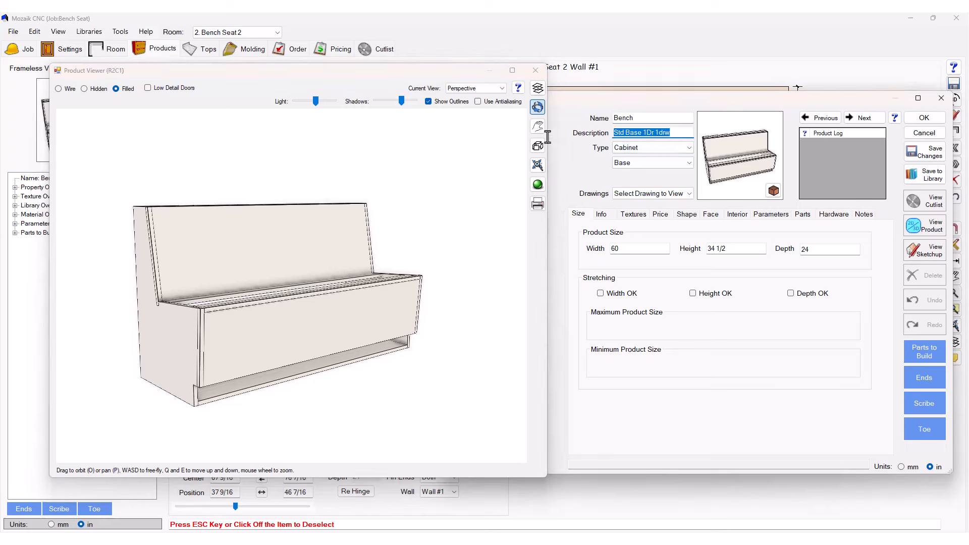
pyautogui.write('Sitting Bench')
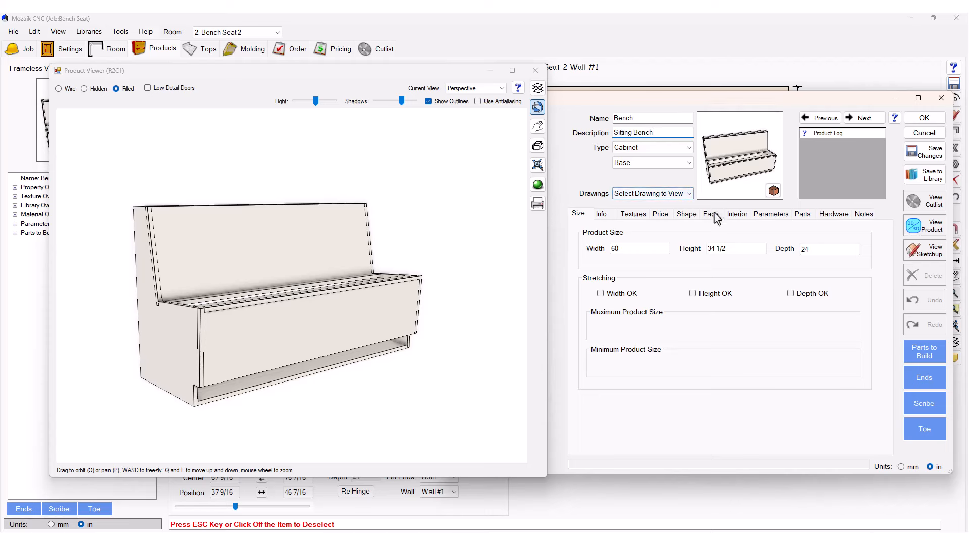
# Step: Set the type of the side shape's 4 in vertical toe recess edge to Finished End
pyautogui.click(688, 215)
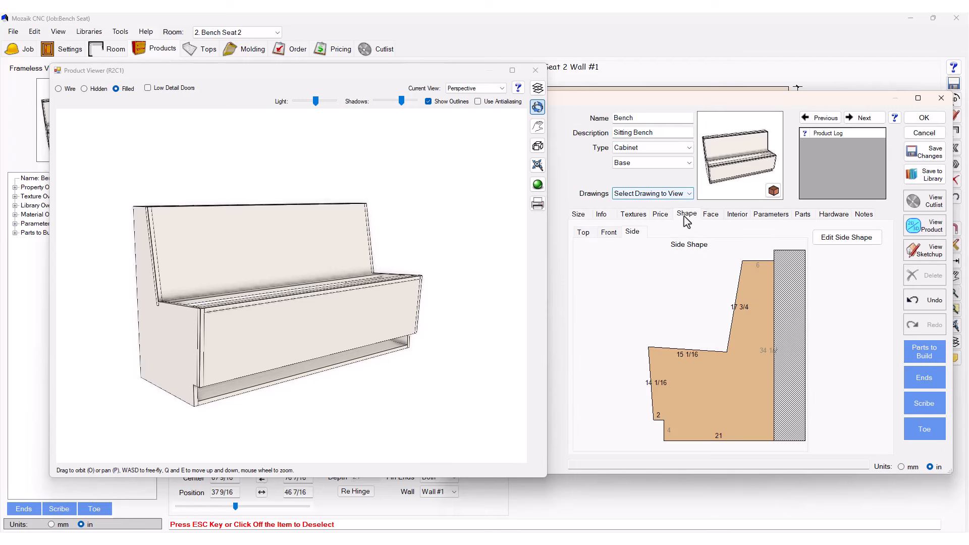
pyautogui.click(732, 439)
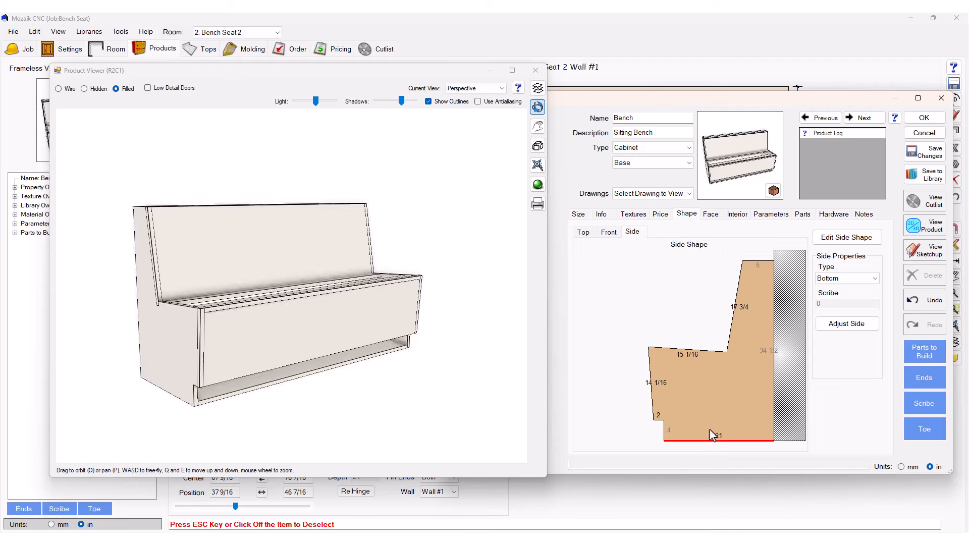
pyautogui.click(820, 279)
pyautogui.click(820, 279)
pyautogui.click(665, 431)
pyautogui.click(853, 281)
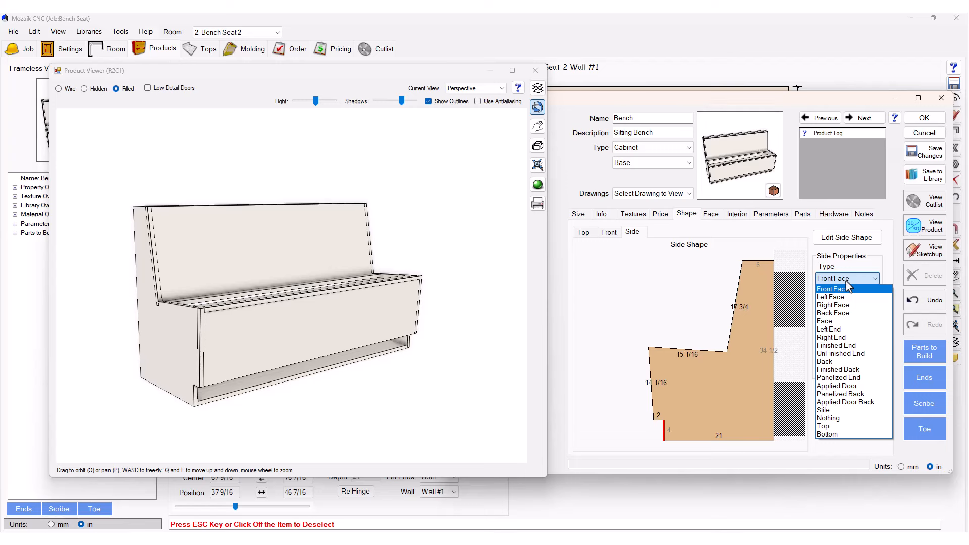
pyautogui.click(848, 345)
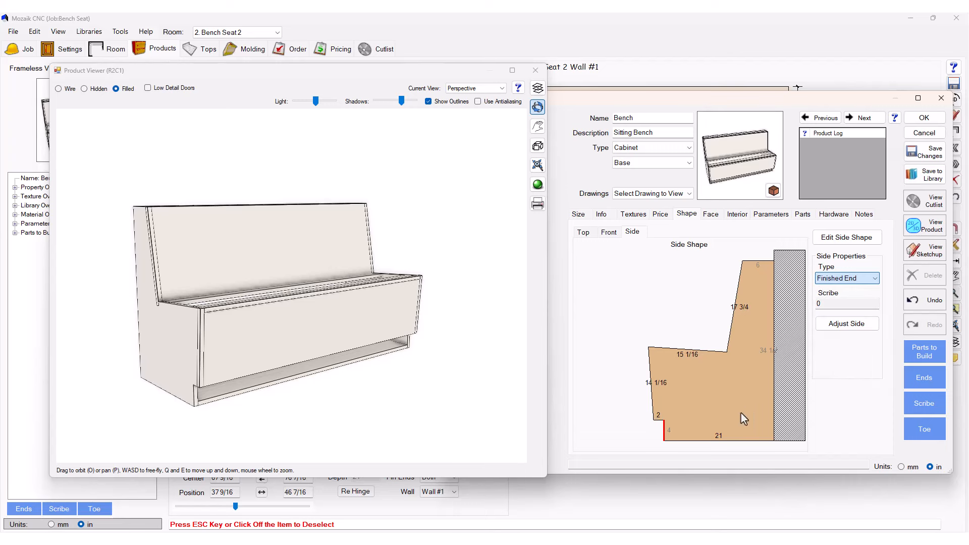
# Step: Set the side shape's 2 in horizontal toe recess edge to UnFinished End and check it in the wireframe left view
pyautogui.click(658, 420)
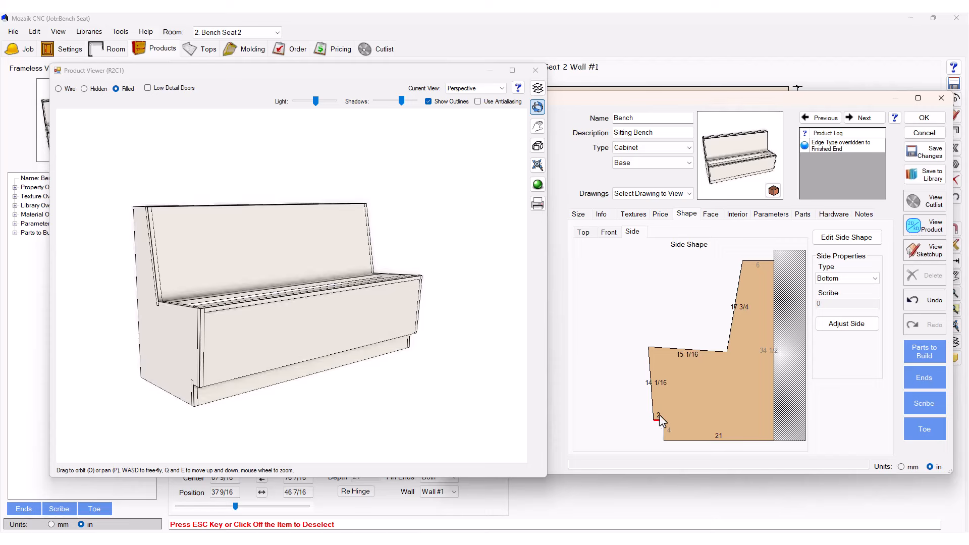
pyautogui.click(847, 278)
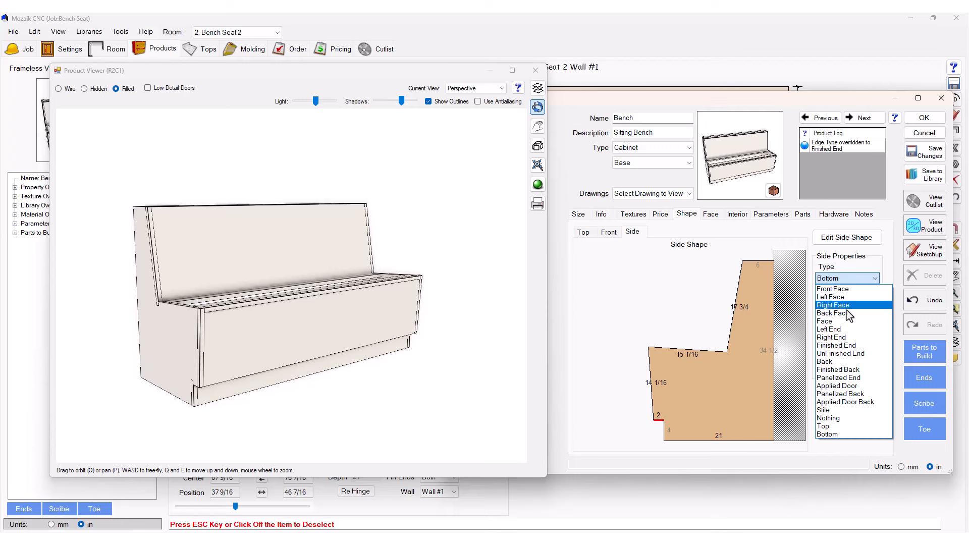
pyautogui.click(851, 354)
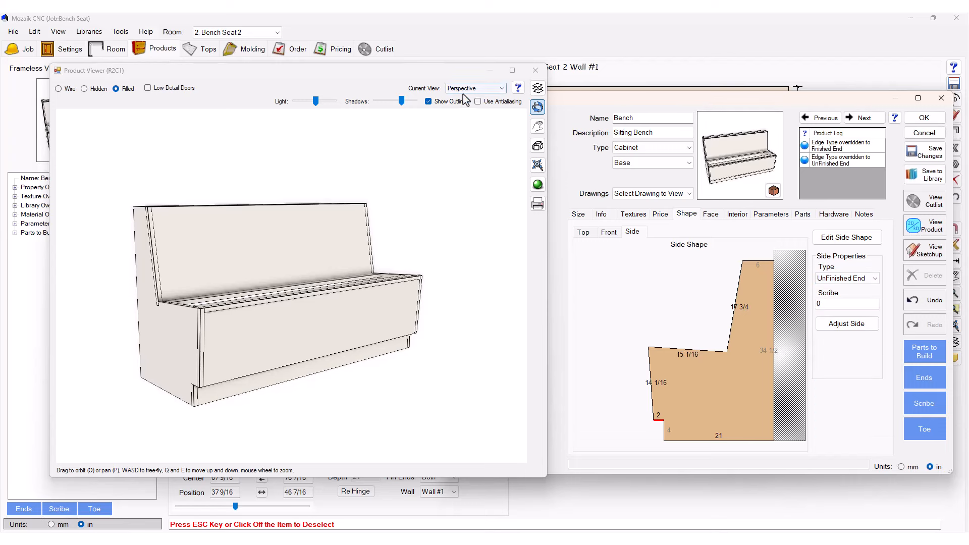
pyautogui.click(475, 88)
pyautogui.click(465, 118)
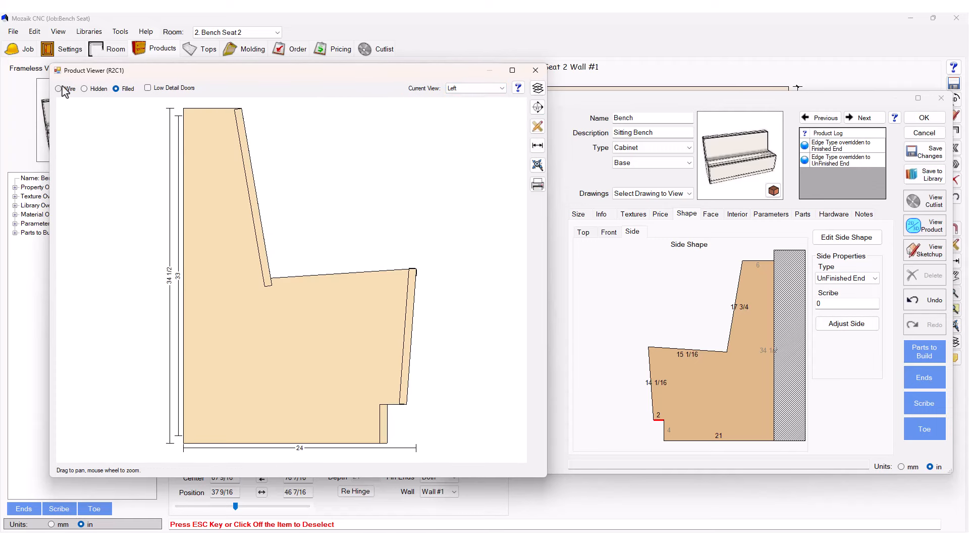
pyautogui.click(61, 89)
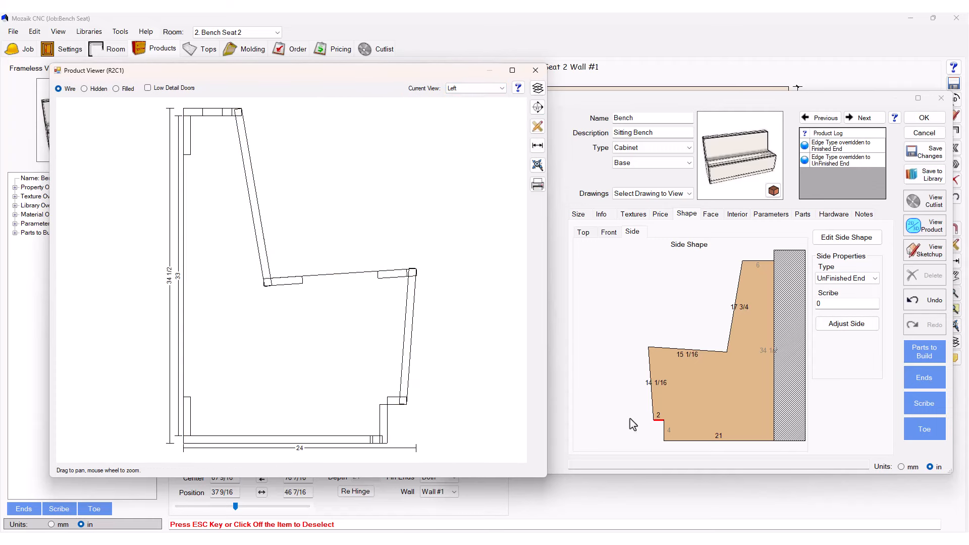
# Step: Set the type of the side shape's 14 1/16 in front edge to Front Face
pyautogui.click(652, 376)
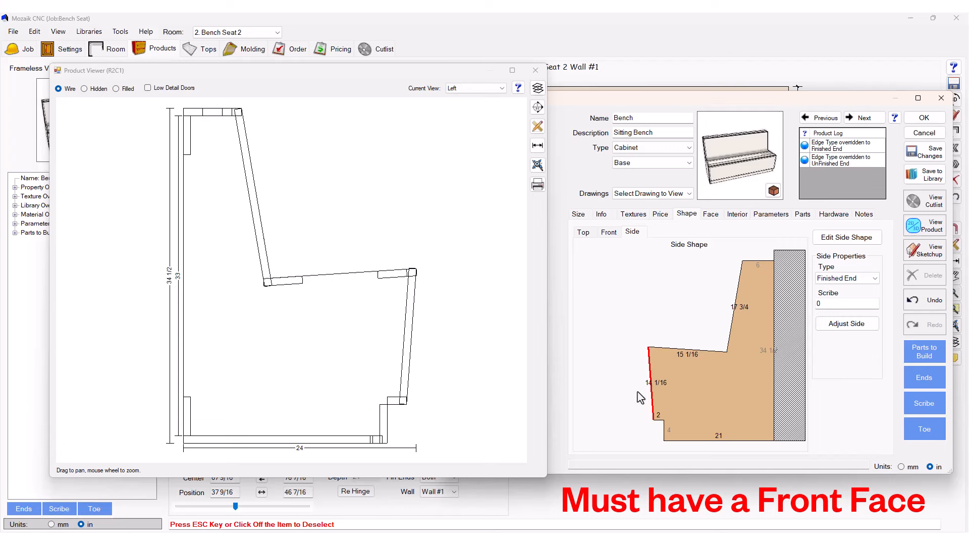
pyautogui.click(832, 280)
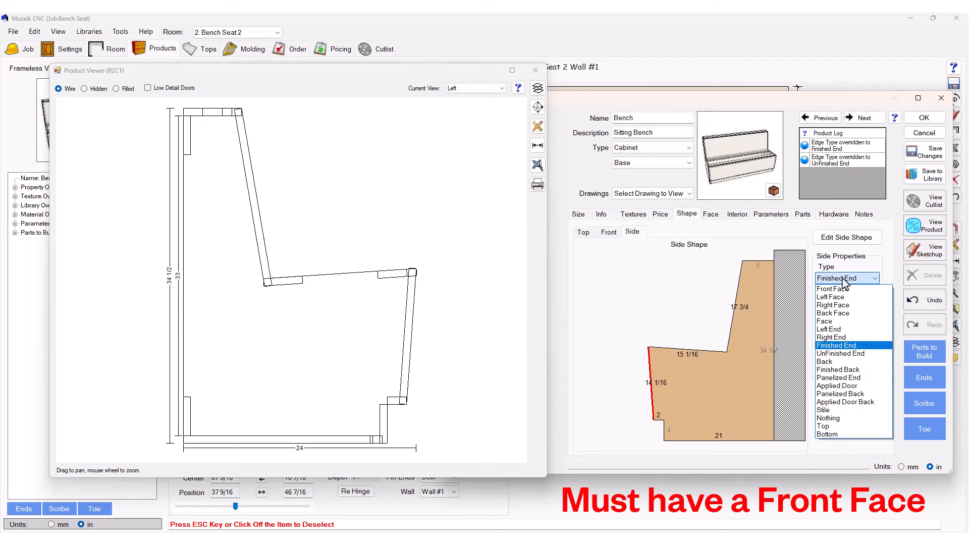
pyautogui.click(840, 290)
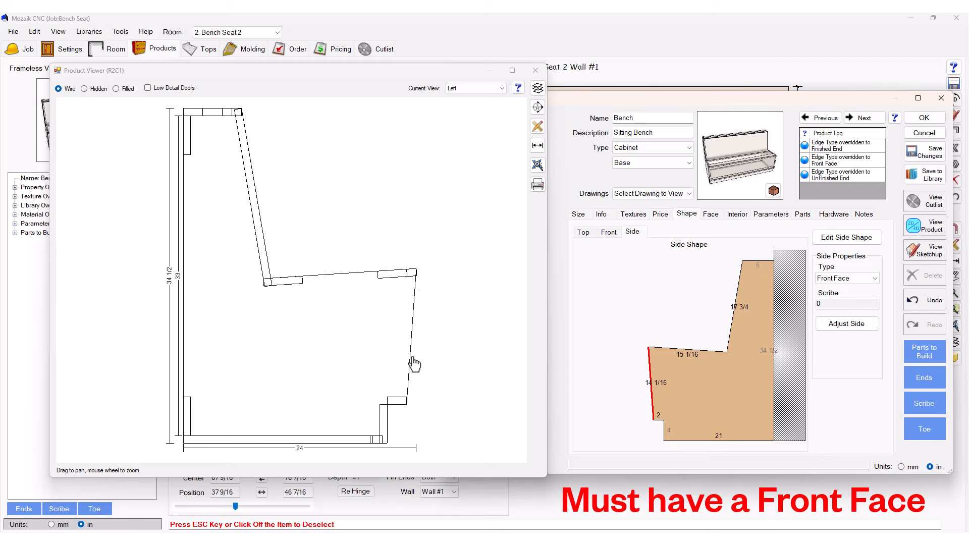
# Step: Give the 15 1/16 in seat edge a Full Top and inspect the bench in the filled perspective view
pyautogui.click(704, 352)
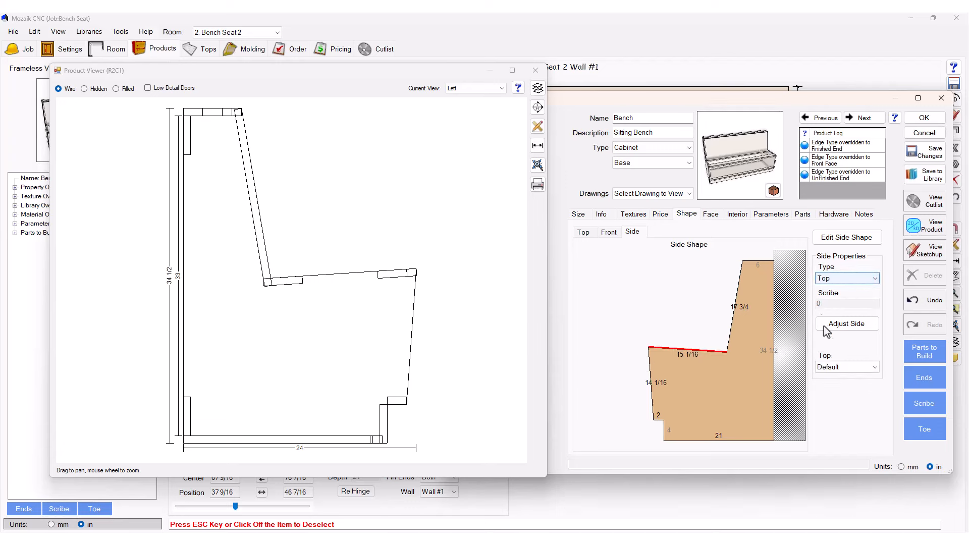
pyautogui.click(838, 368)
pyautogui.click(830, 386)
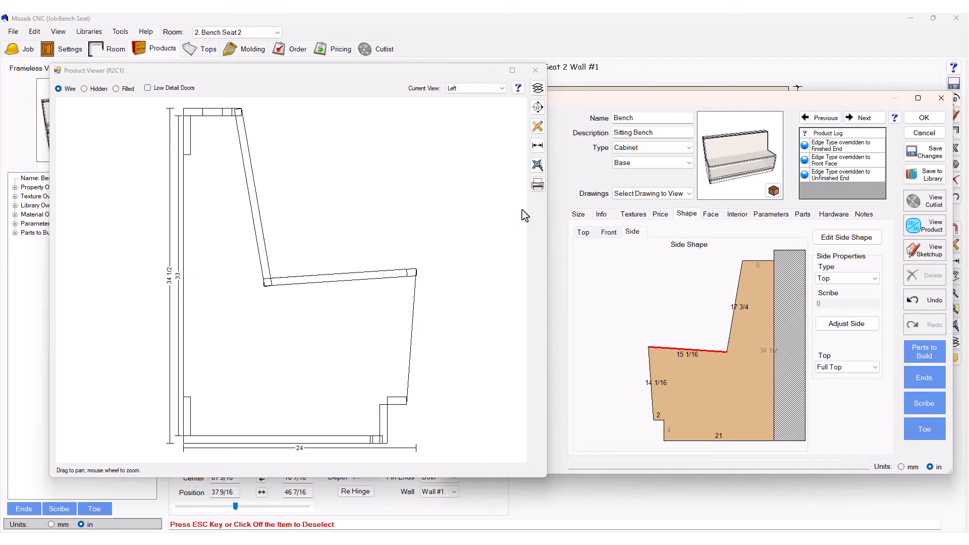
pyautogui.click(475, 88)
pyautogui.click(462, 113)
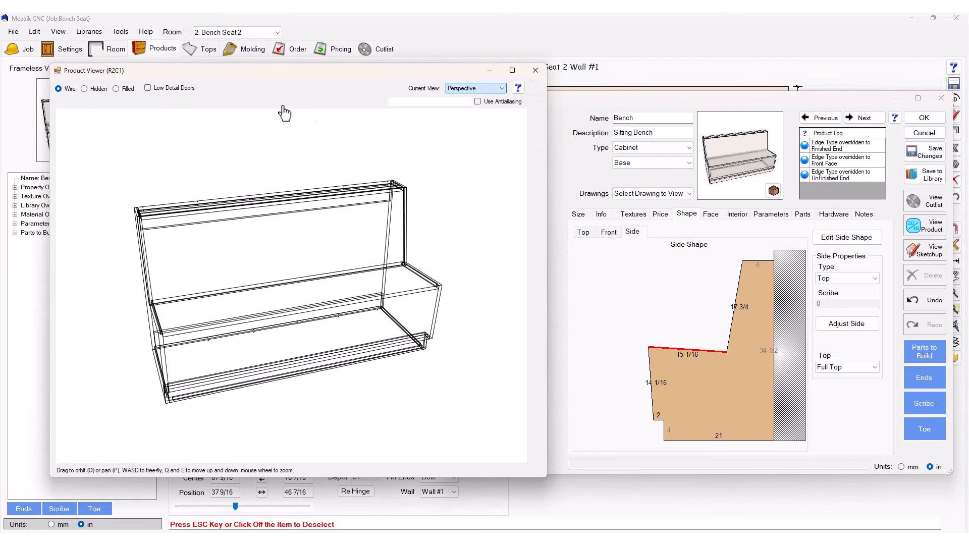
pyautogui.click(116, 89)
pyautogui.moveTo(183, 225); pyautogui.dragTo(340, 296)
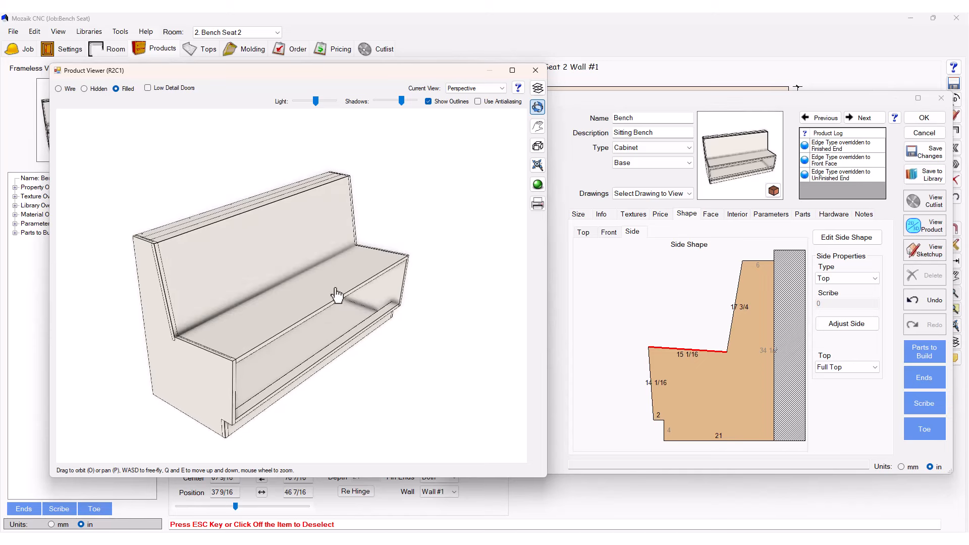
# Step: Set the type of the side shape's sloped 17 3/4 in backrest edge to Face
pyautogui.click(741, 319)
pyautogui.click(735, 314)
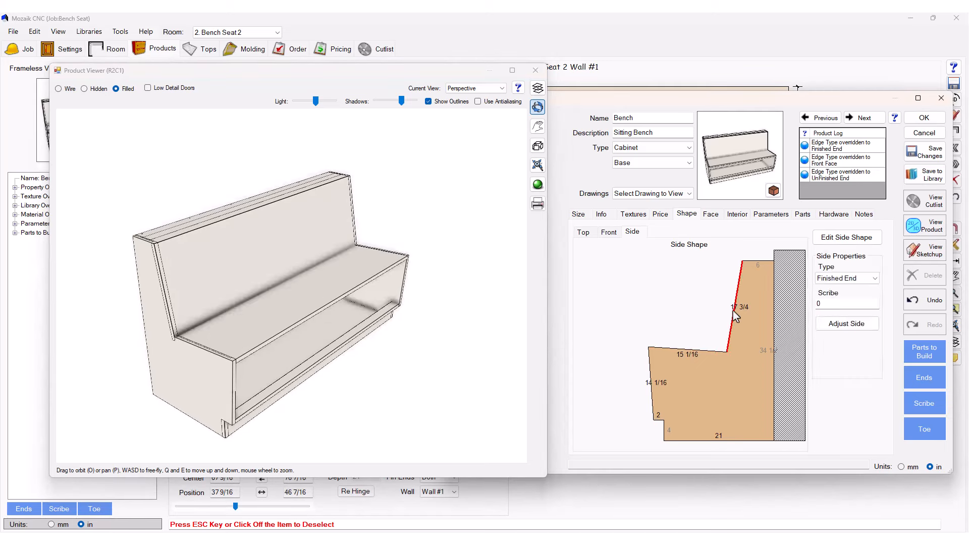
pyautogui.click(821, 279)
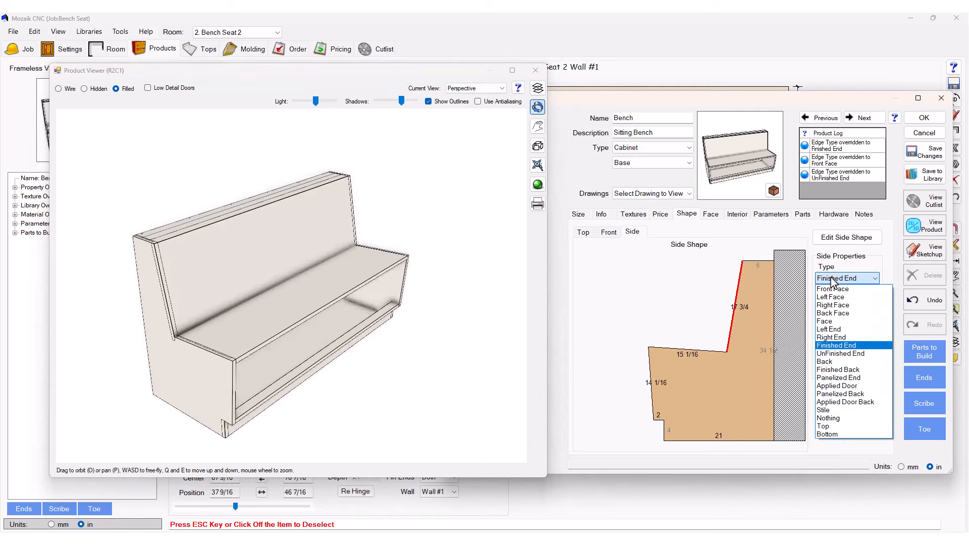
pyautogui.click(833, 321)
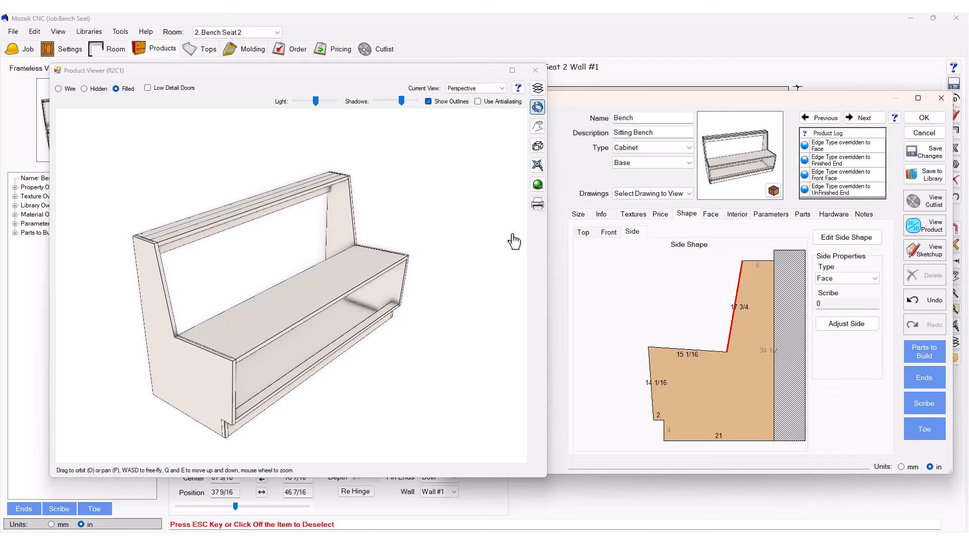
# Step: Give the side shape's 6 in top edge a Full Top and check it in the 3D view
pyautogui.click(763, 262)
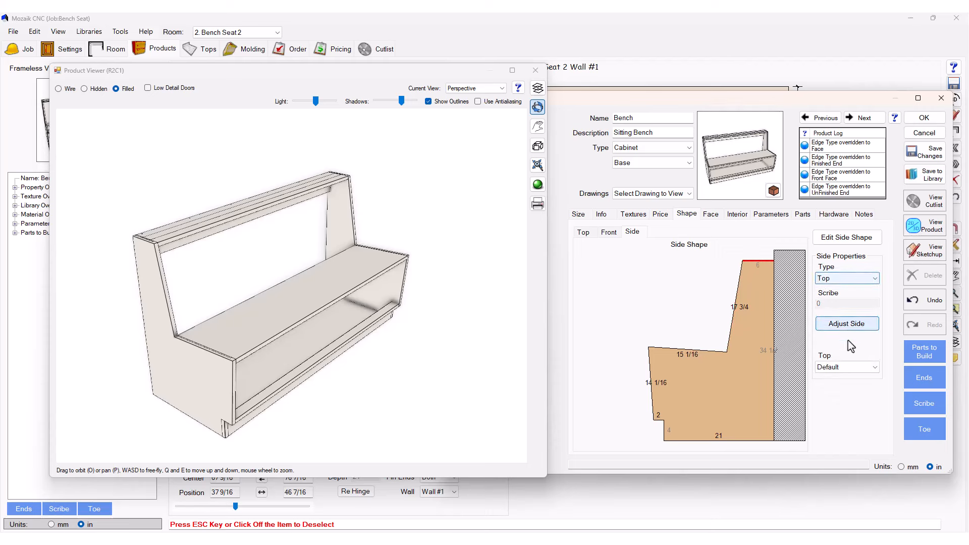
pyautogui.click(848, 368)
pyautogui.click(833, 380)
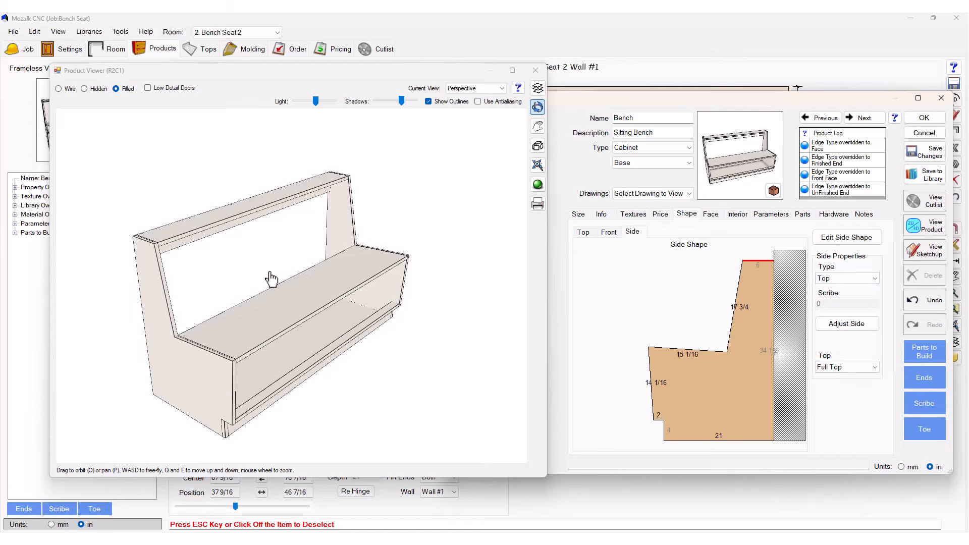
pyautogui.moveTo(271, 278)
pyautogui.mouseDown()
pyautogui.moveTo(296, 294)
pyautogui.moveTo(377, 284)
pyautogui.moveTo(409, 262)
pyautogui.moveTo(411, 273)
pyautogui.mouseUp()
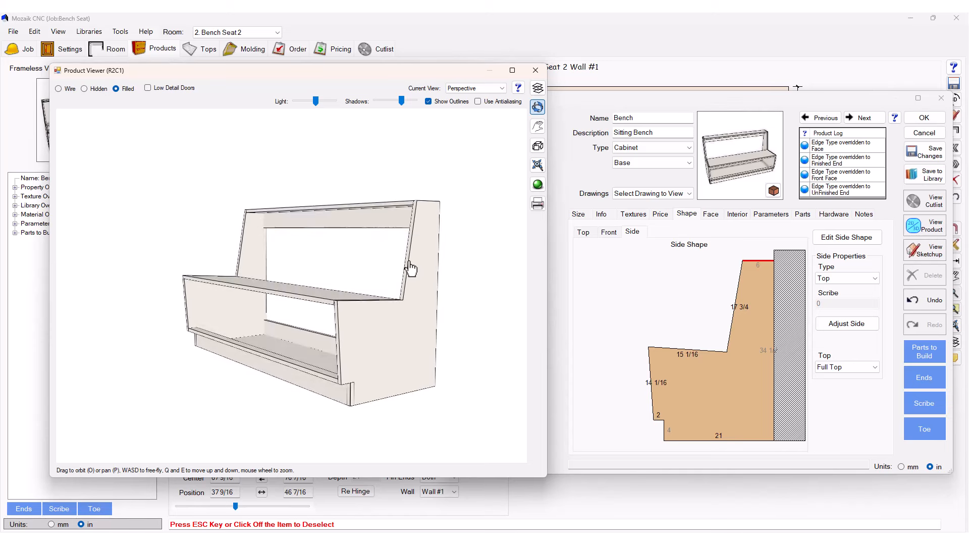
# Step: Turn the open section of the bench's Front Face into a Door and set its hinge to None
pyautogui.click(711, 215)
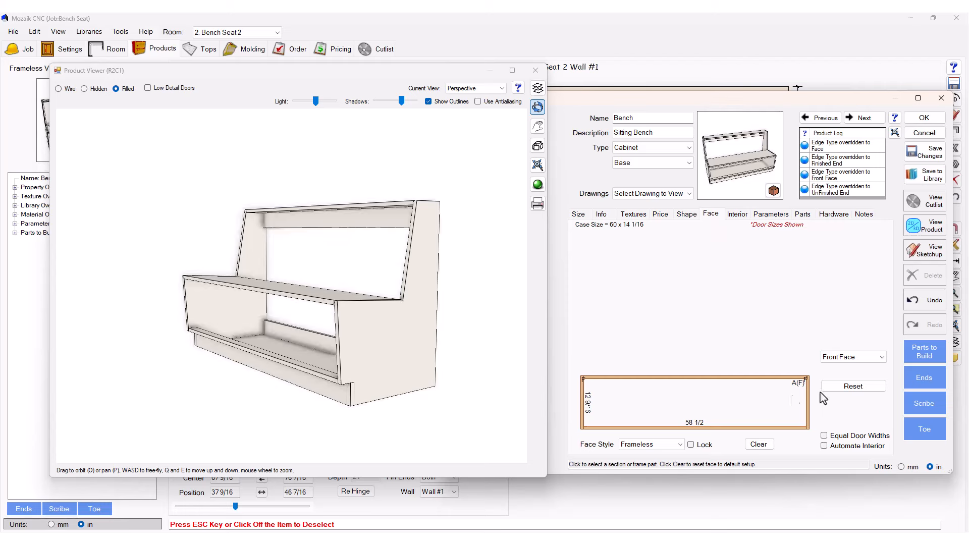
pyautogui.click(878, 358)
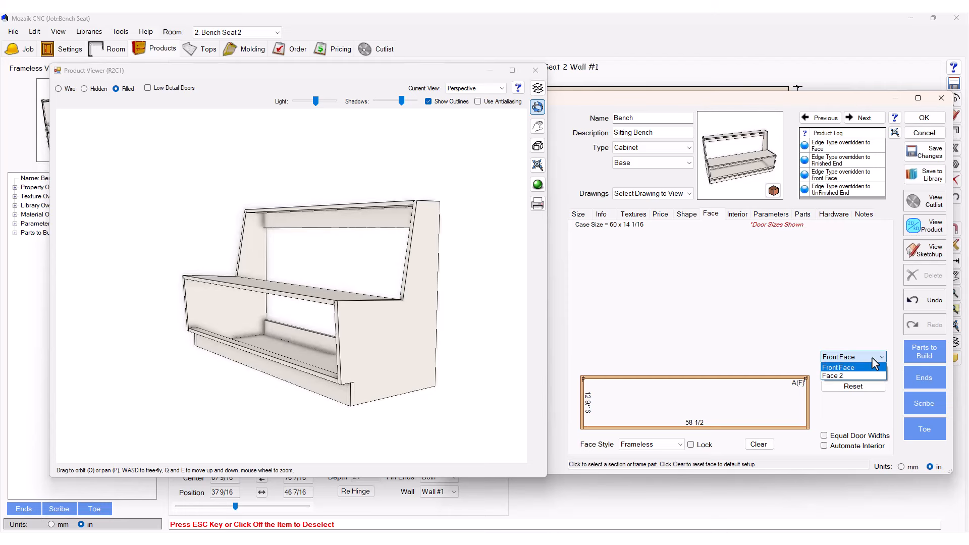
pyautogui.click(875, 365)
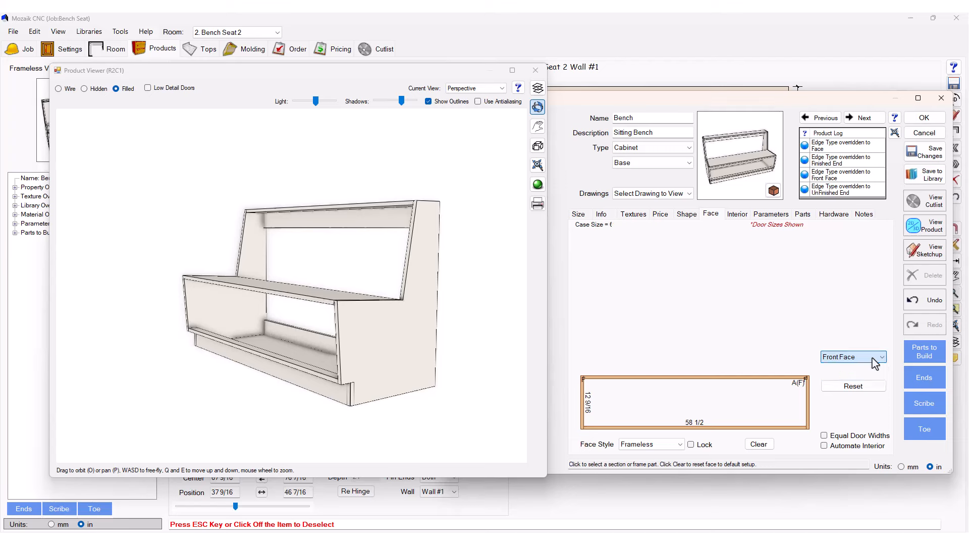
pyautogui.click(752, 408)
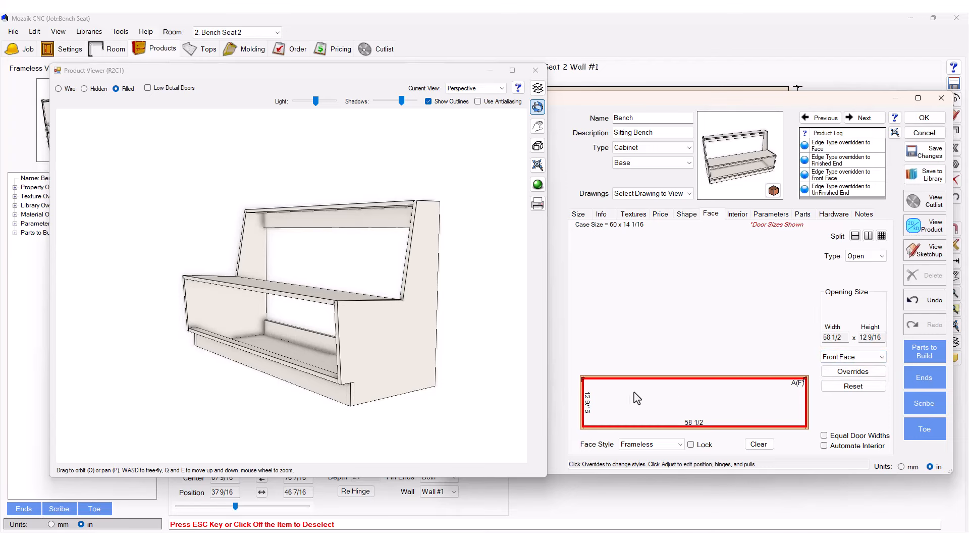
pyautogui.moveTo(433, 347); pyautogui.dragTo(298, 329)
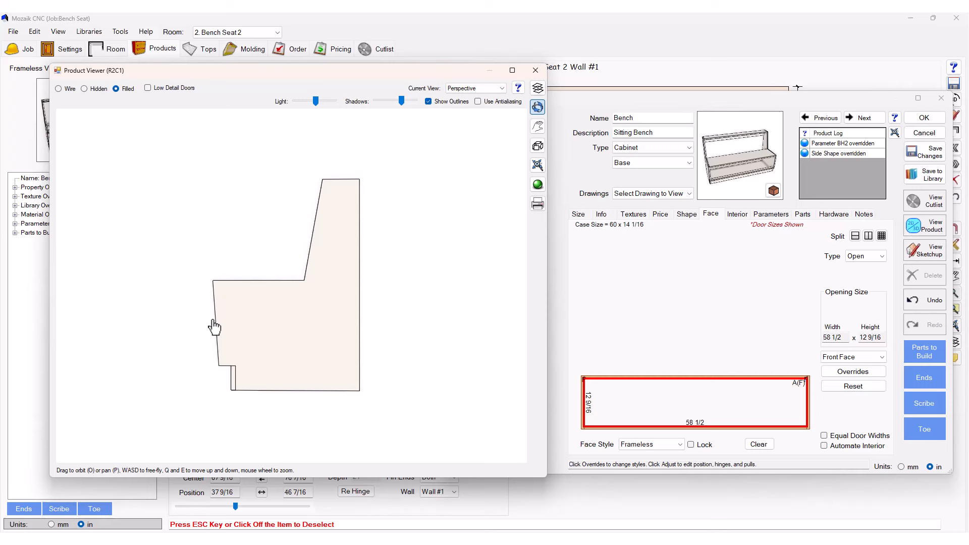
pyautogui.click(866, 257)
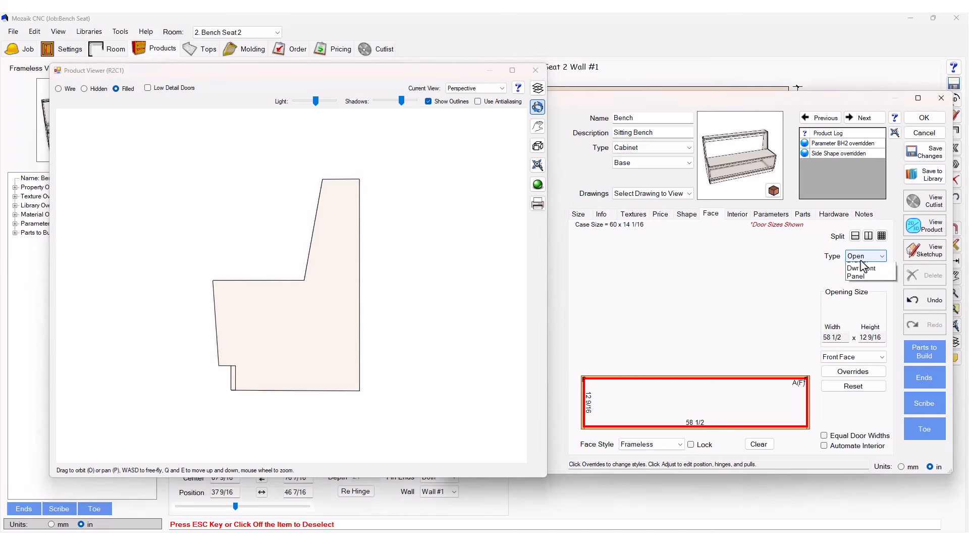
pyautogui.click(867, 275)
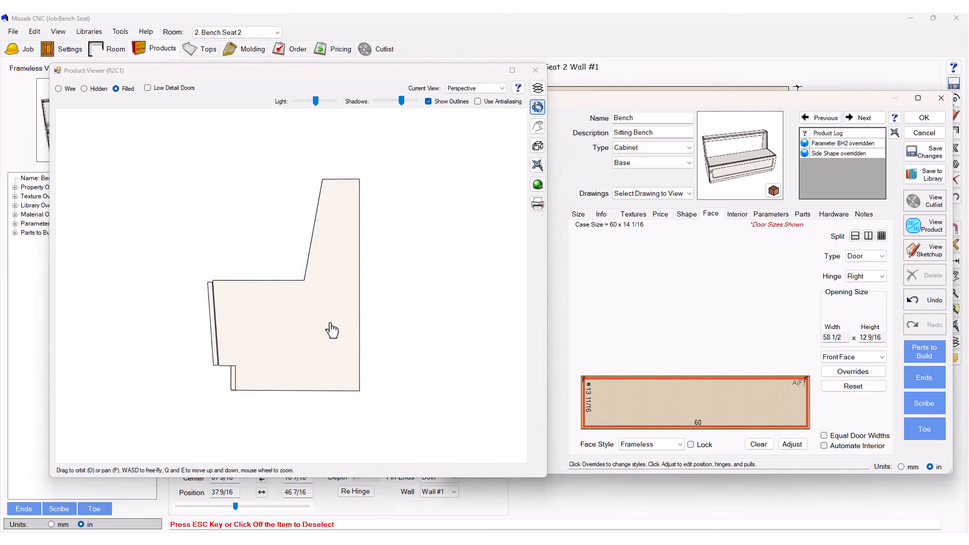
pyautogui.moveTo(331, 329)
pyautogui.mouseDown()
pyautogui.moveTo(311, 281)
pyautogui.moveTo(339, 343)
pyautogui.mouseUp()
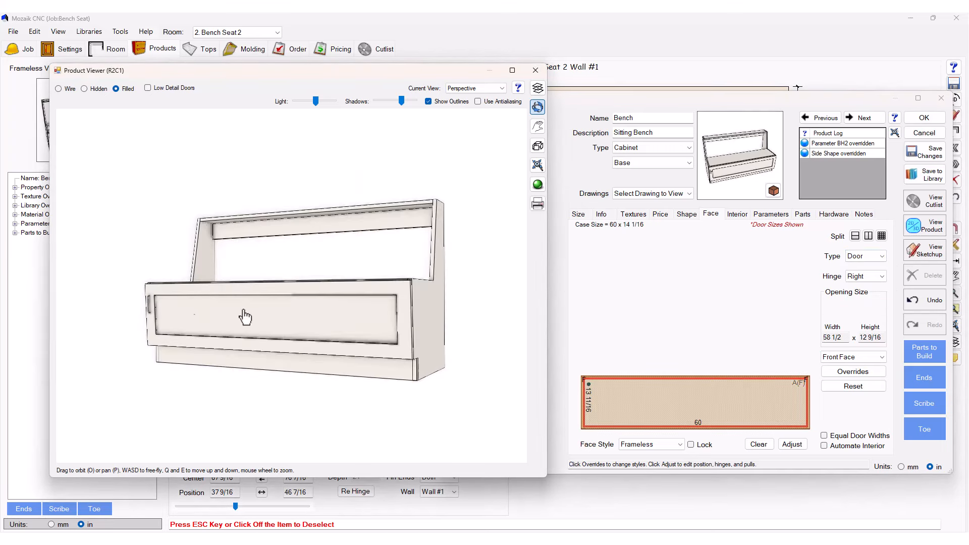
pyautogui.click(880, 276)
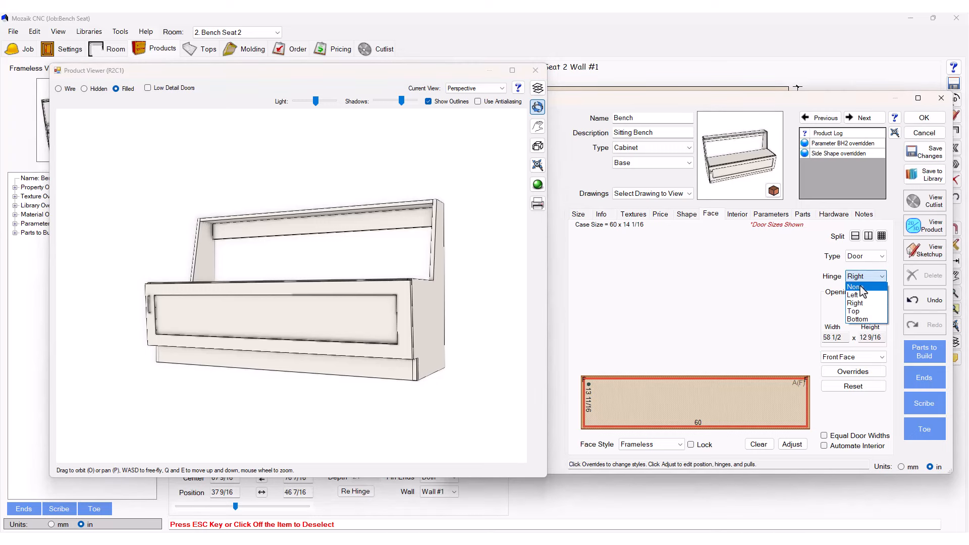
pyautogui.click(858, 303)
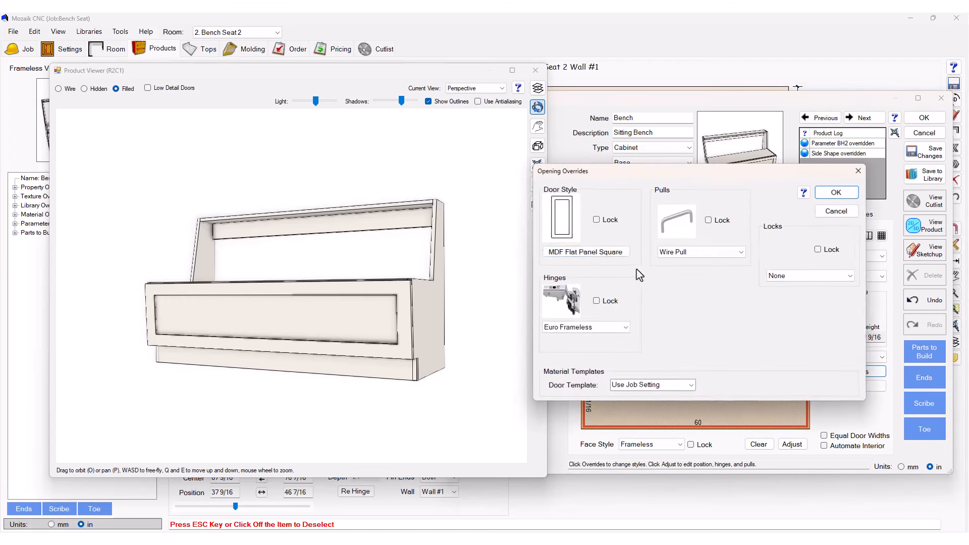
# Step: Override the front door's MDF Flat Panel Square style by splitting its panel into 3 equal side-by-side sections, then inspect it in 3D
pyautogui.click(591, 256)
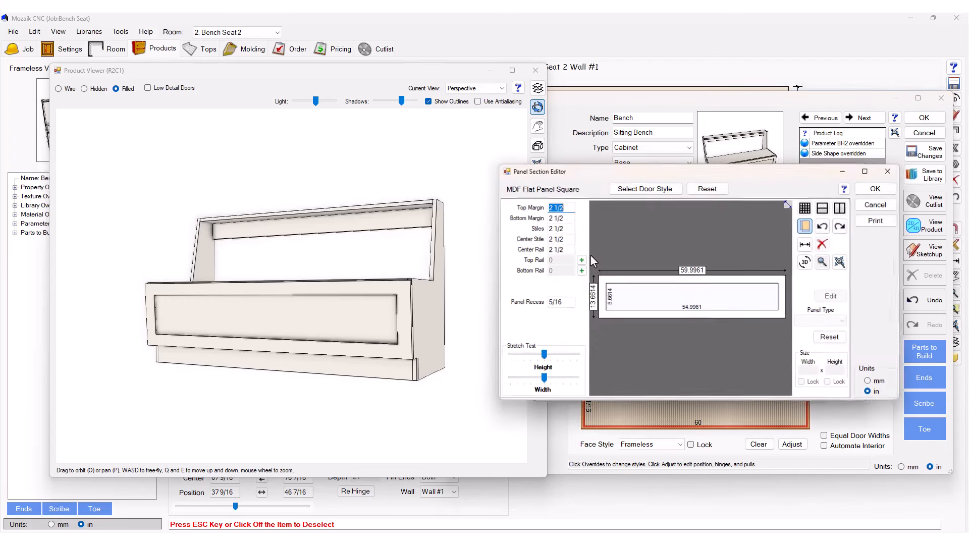
pyautogui.click(691, 303)
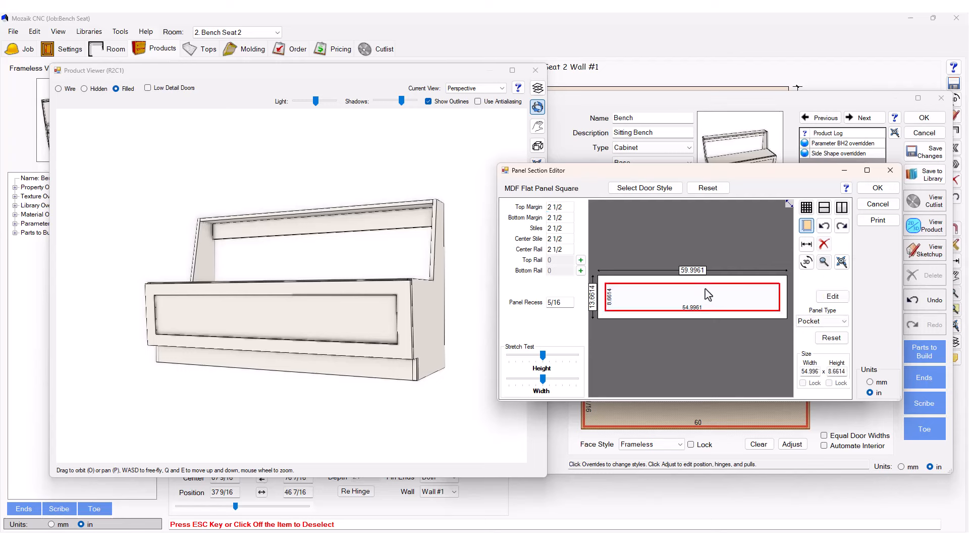
pyautogui.click(807, 208)
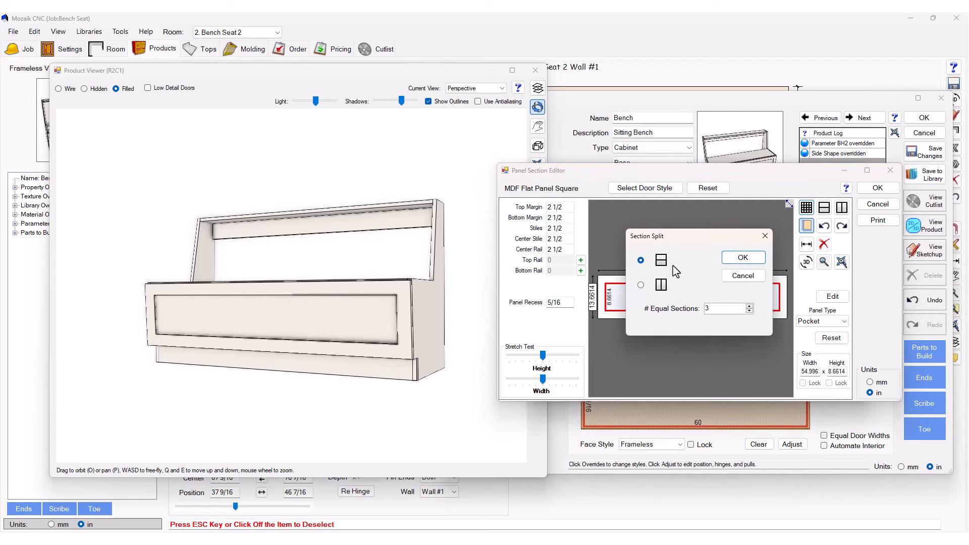
pyautogui.click(743, 257)
pyautogui.click(878, 188)
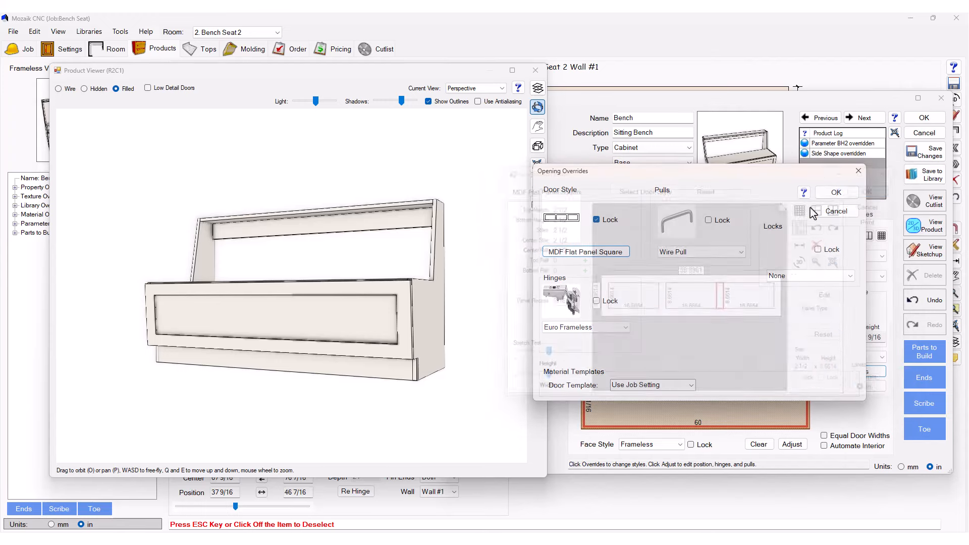
pyautogui.click(834, 193)
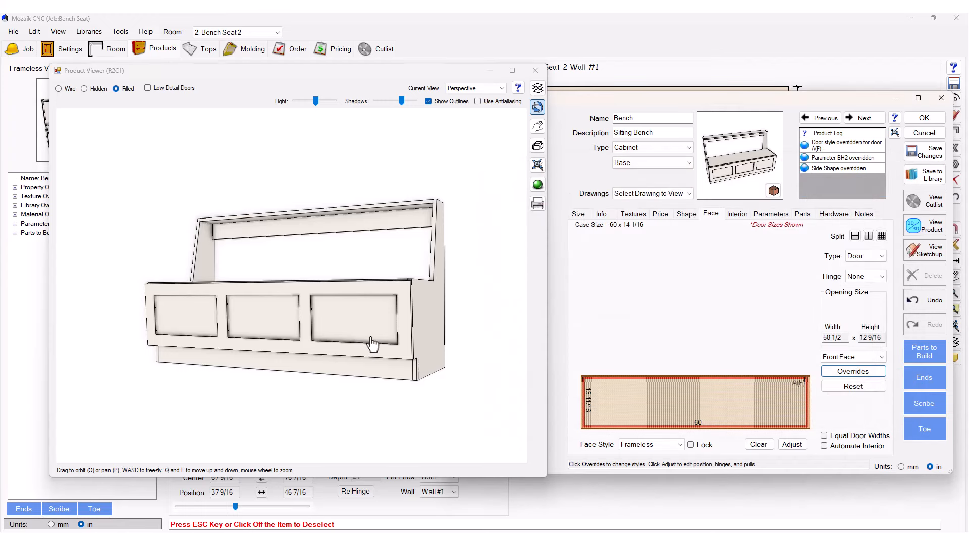
pyautogui.moveTo(372, 340); pyautogui.dragTo(308, 372)
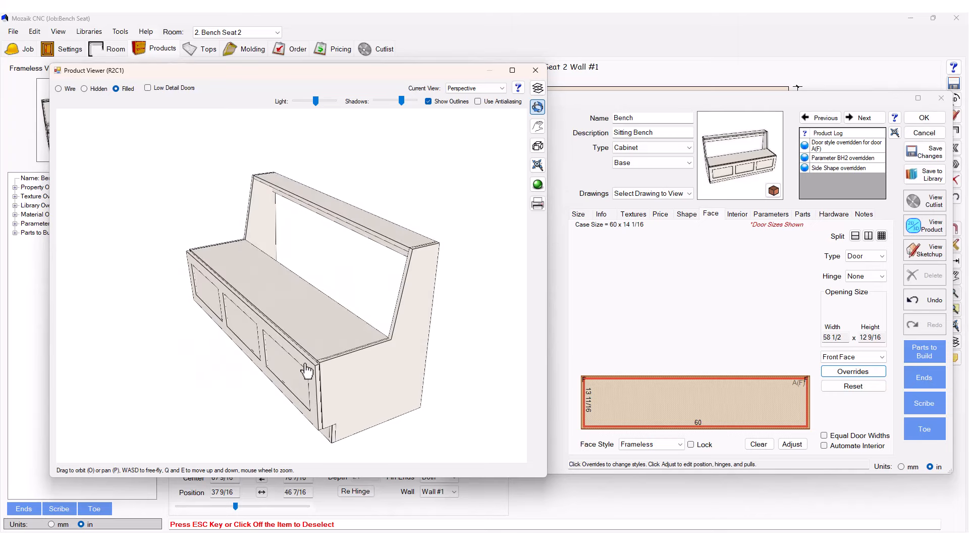
pyautogui.scroll(5, 360, 364)
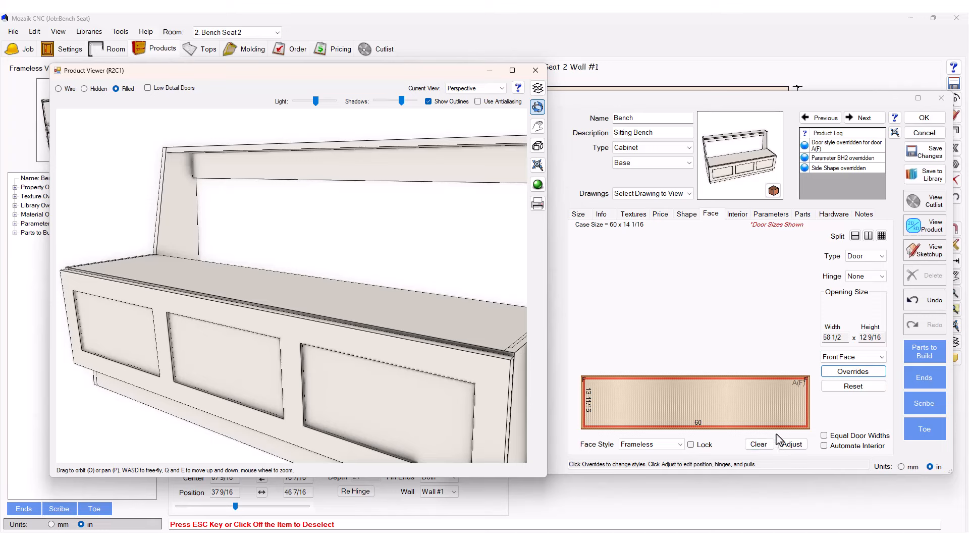
# Step: Review the front door's reveal, pull, hinge and lock adjustments without changing them, then examine the bench front in 3D
pyautogui.click(790, 444)
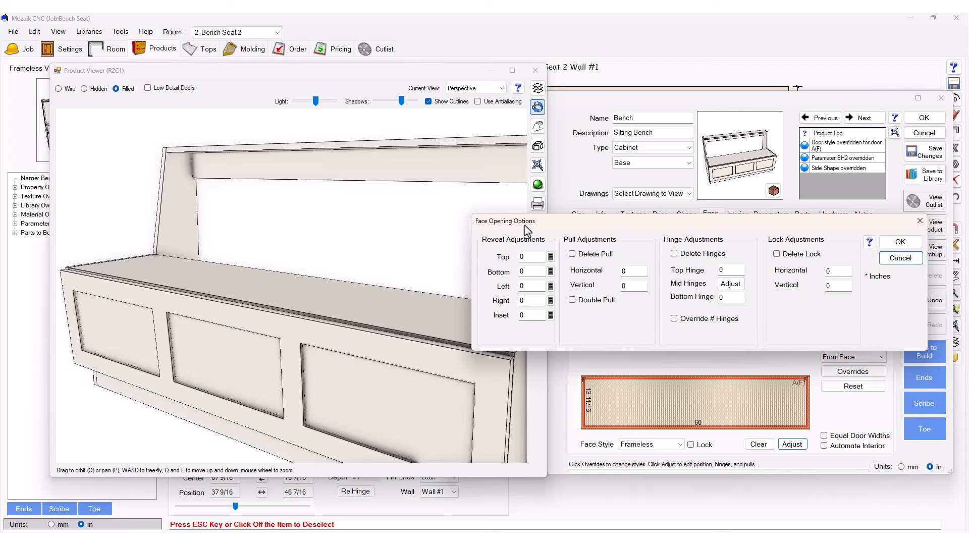
pyautogui.click(900, 242)
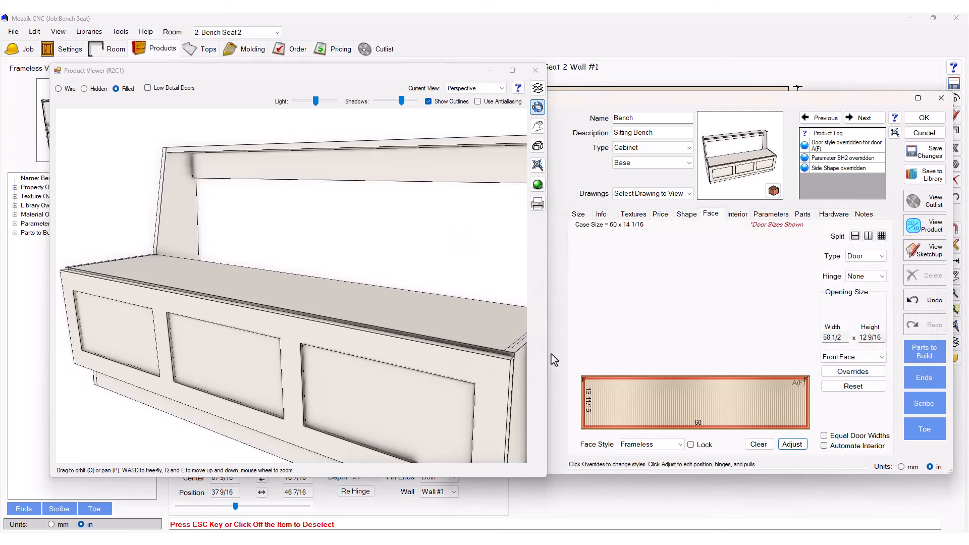
pyautogui.scroll(3, 353, 385)
pyautogui.scroll(-5, 376, 385)
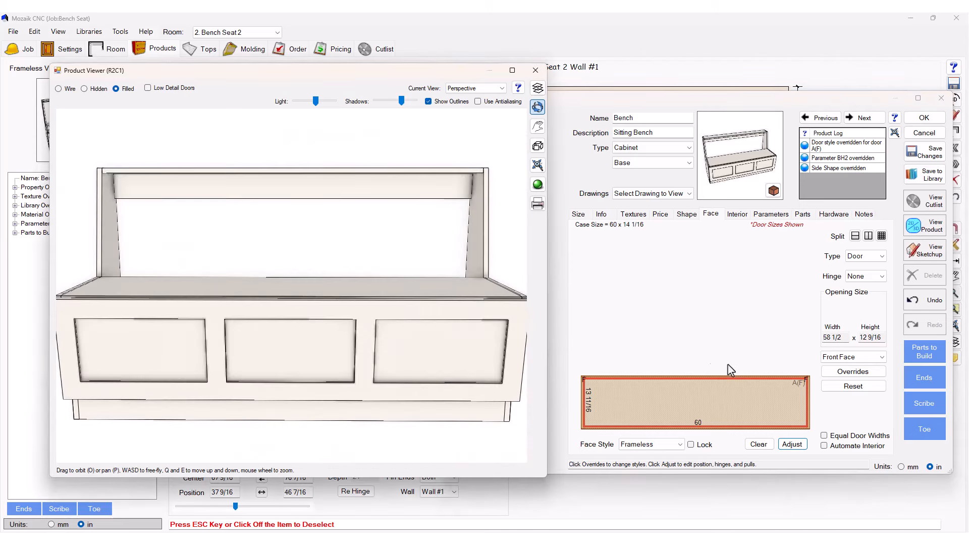
# Step: Turn the open section of the bench's Face 2 into a Panel and check the bench from behind and below
pyautogui.click(859, 357)
pyautogui.click(848, 376)
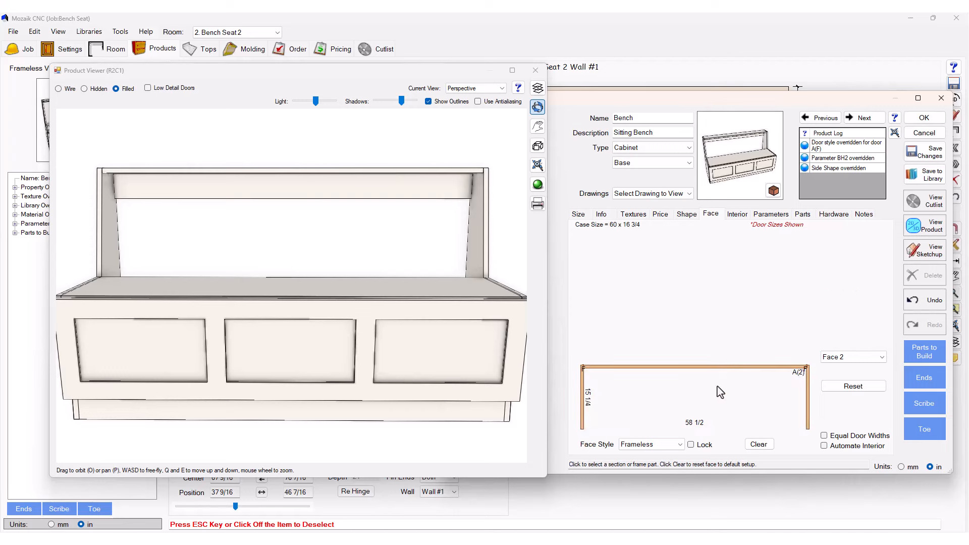
pyautogui.click(669, 395)
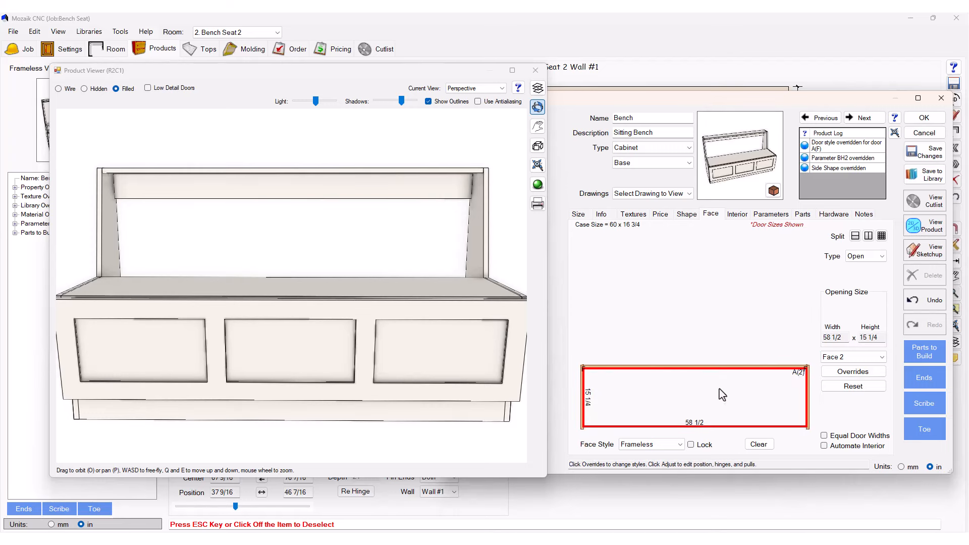
pyautogui.click(862, 256)
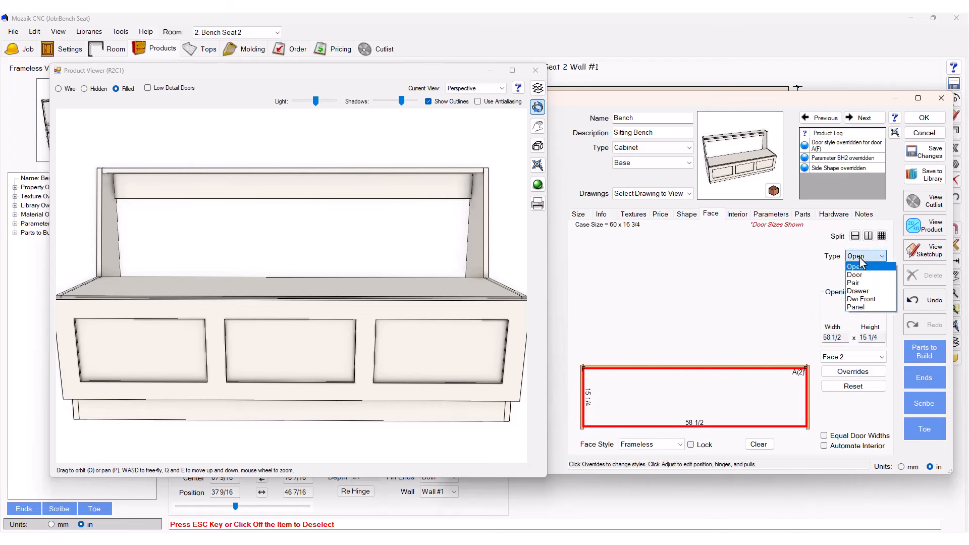
pyautogui.click(865, 299)
pyautogui.moveTo(374, 340); pyautogui.dragTo(262, 374)
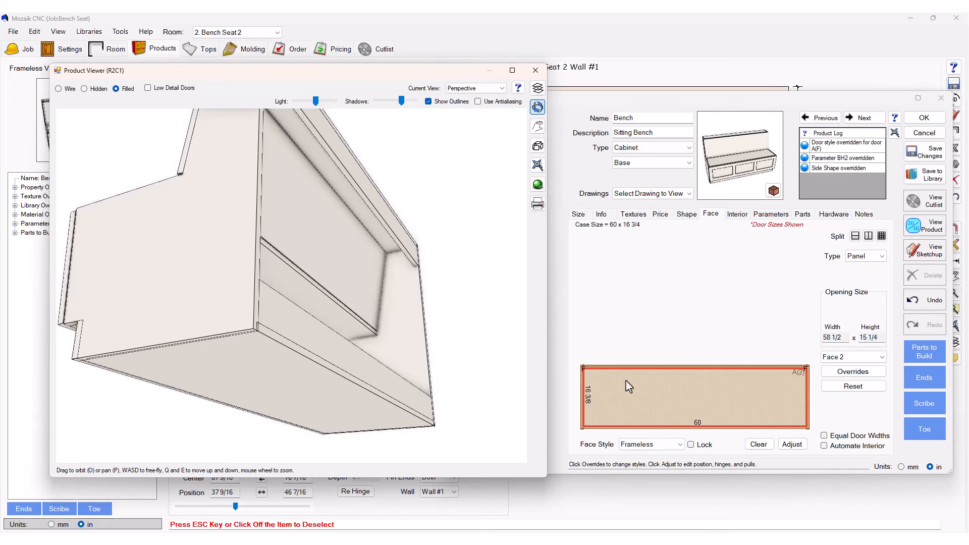
# Step: Set the bench's Bottom Interior Scribe to -1 and check the case bottom and side profile in 3D
pyautogui.click(914, 405)
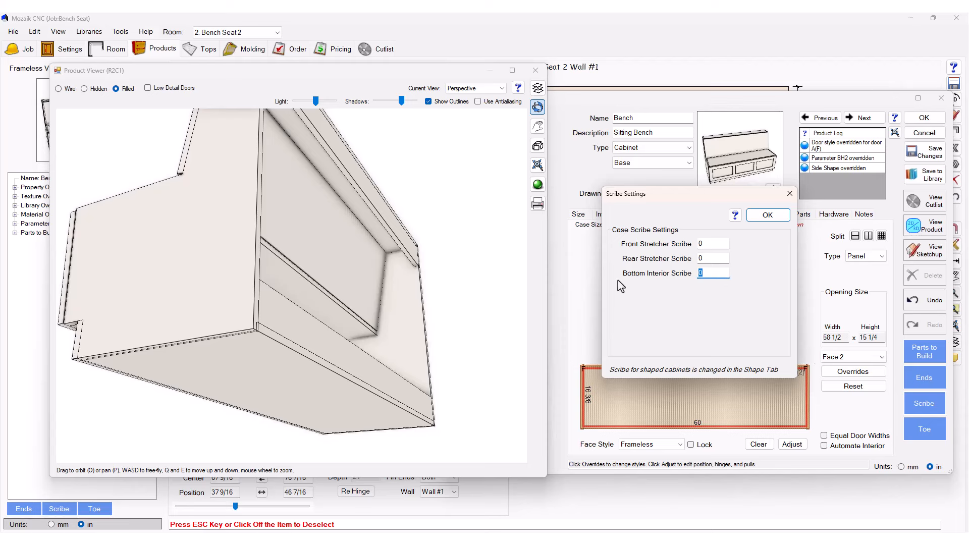
pyautogui.write('-1')
pyautogui.click(767, 216)
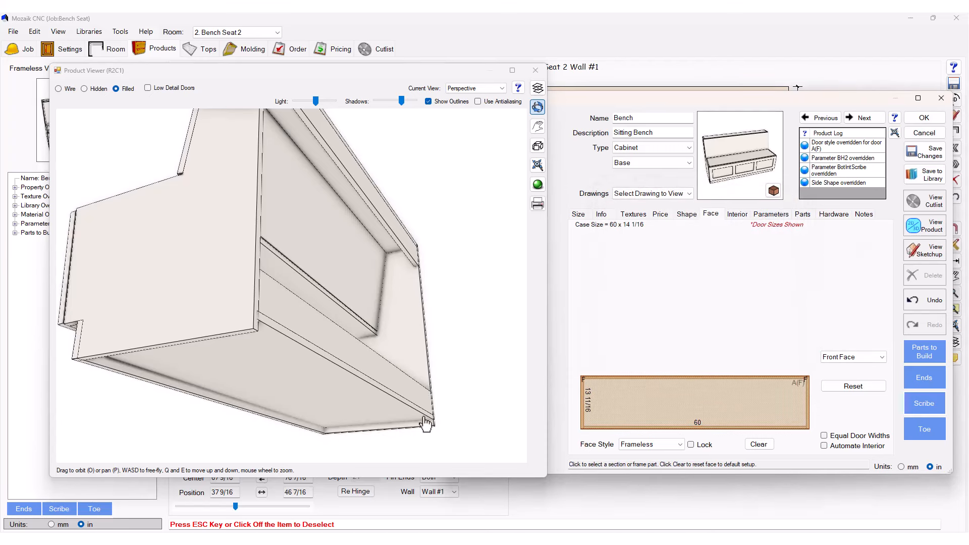
pyautogui.moveTo(426, 430); pyautogui.dragTo(422, 439)
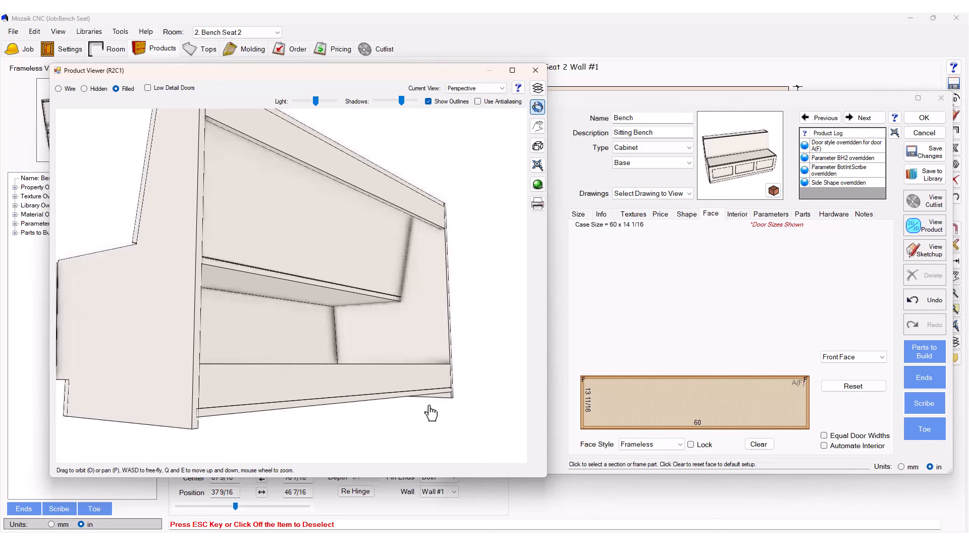
pyautogui.moveTo(437, 404); pyautogui.dragTo(279, 365)
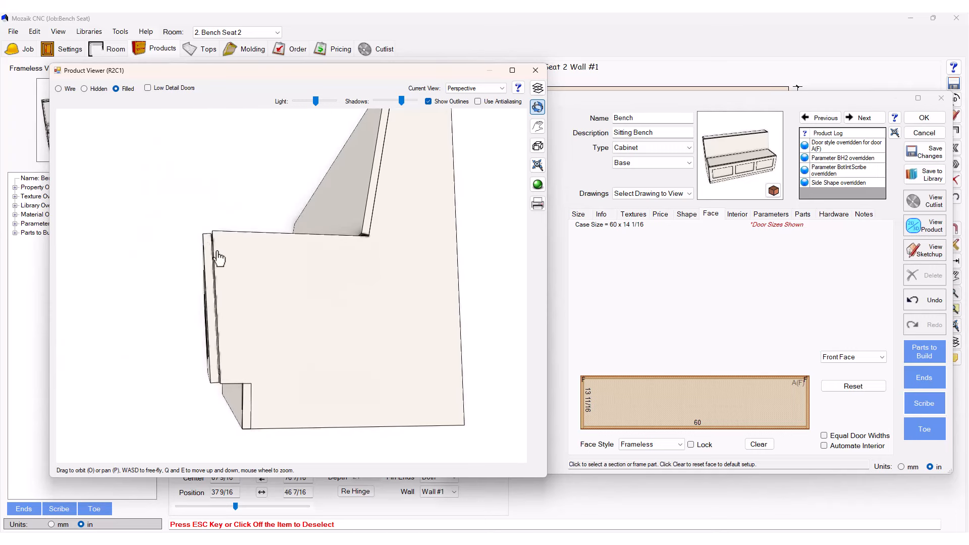
# Step: Set the bench's Base Depth 1 parameter (BD1) to 0 and check the front in the 3D view
pyautogui.click(777, 216)
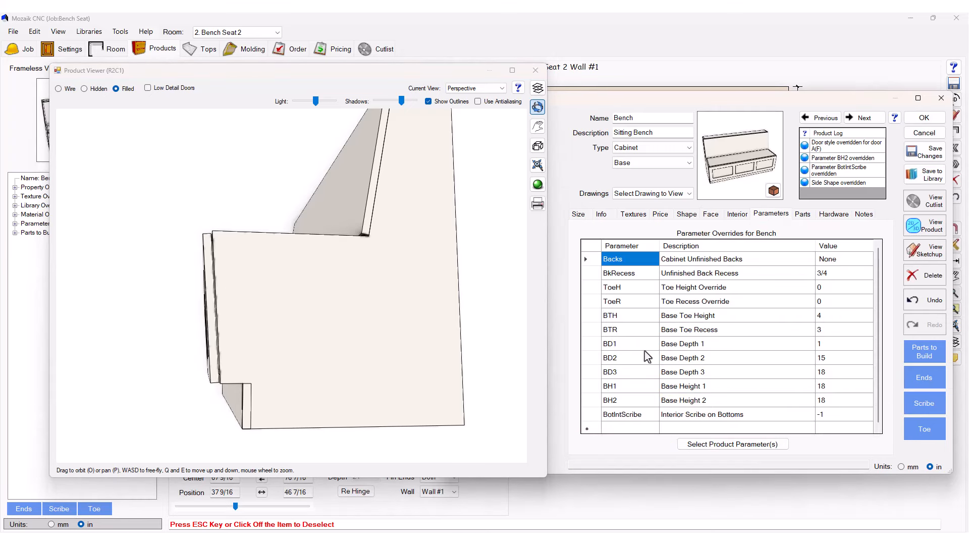
pyautogui.click(821, 345)
pyautogui.click(823, 343)
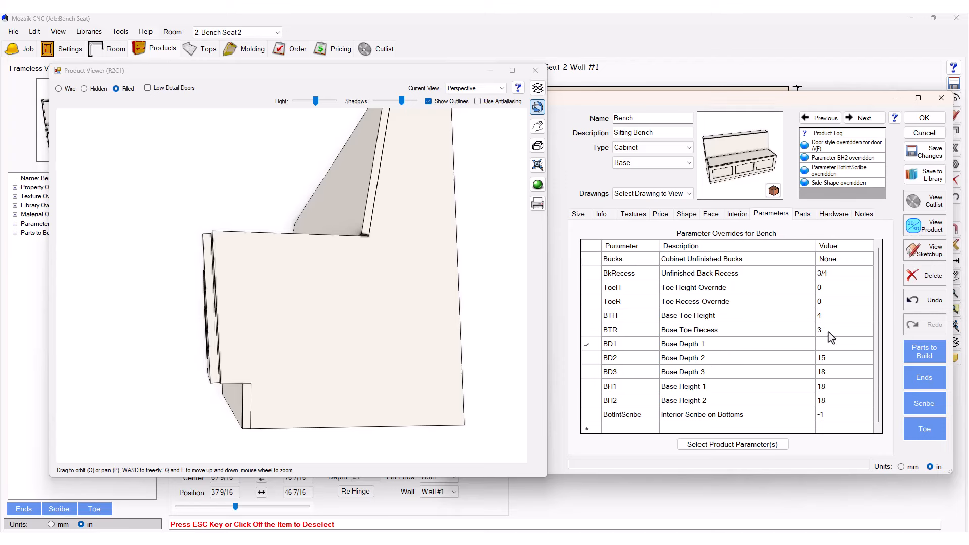
pyautogui.write('0')
pyautogui.press('Return')
pyautogui.moveTo(192, 362); pyautogui.dragTo(260, 349)
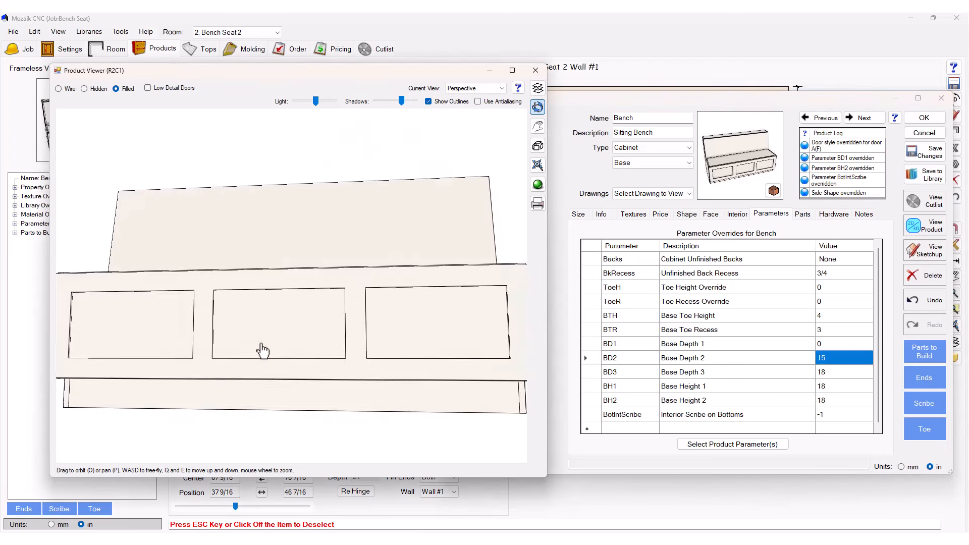
# Step: Split the door section of the Front Face into 3 equal side-by-side Drawer sections and inspect the drawer boxes in 3D
pyautogui.click(711, 215)
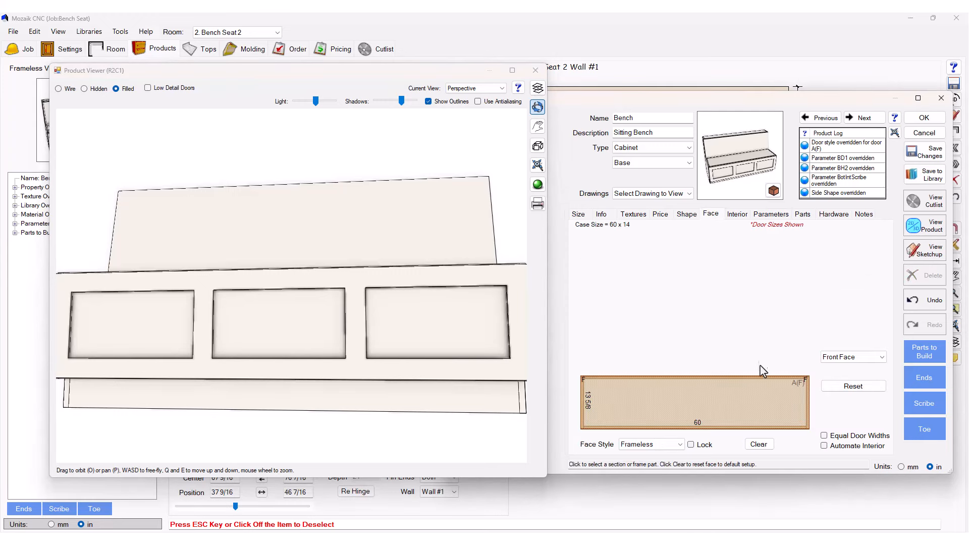
pyautogui.click(858, 357)
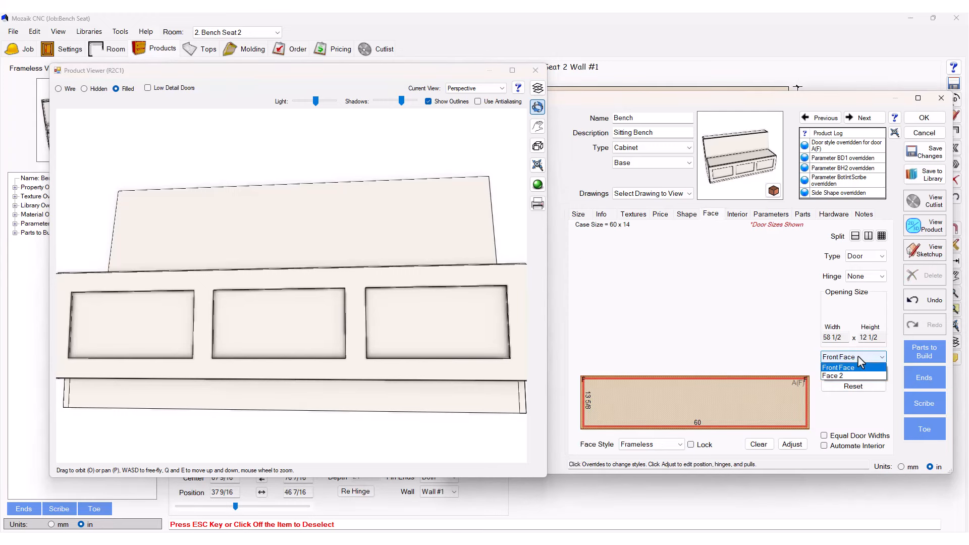
pyautogui.click(840, 369)
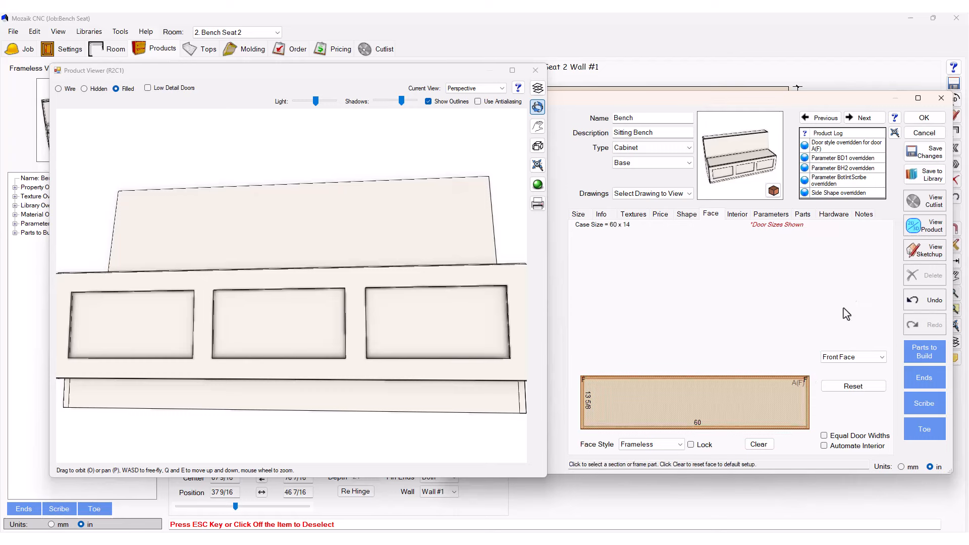
pyautogui.click(780, 402)
pyautogui.click(881, 236)
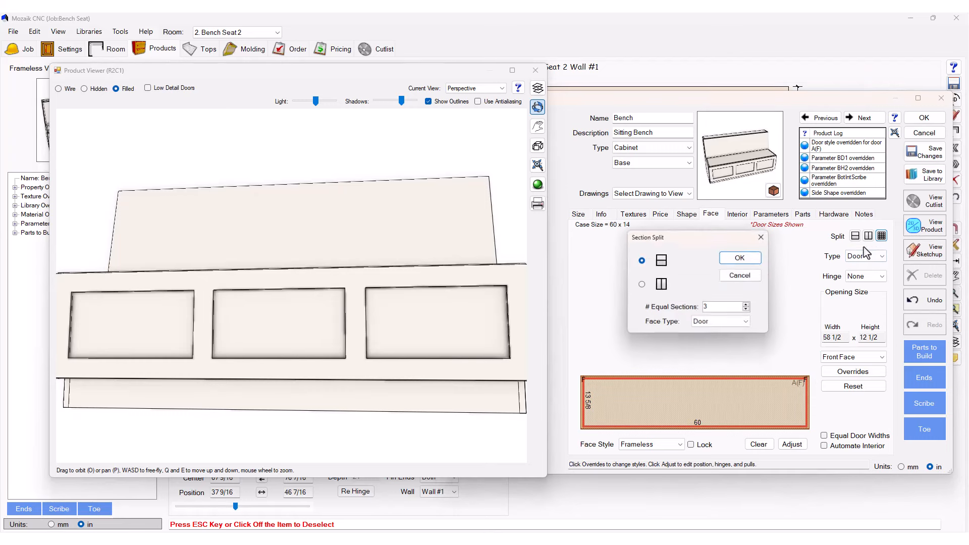
pyautogui.click(641, 286)
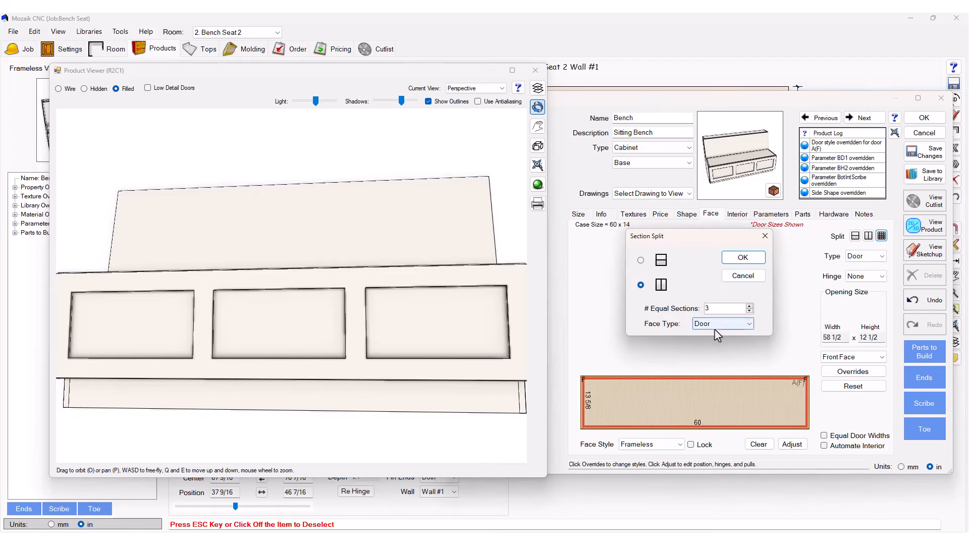
pyautogui.click(722, 324)
pyautogui.click(721, 359)
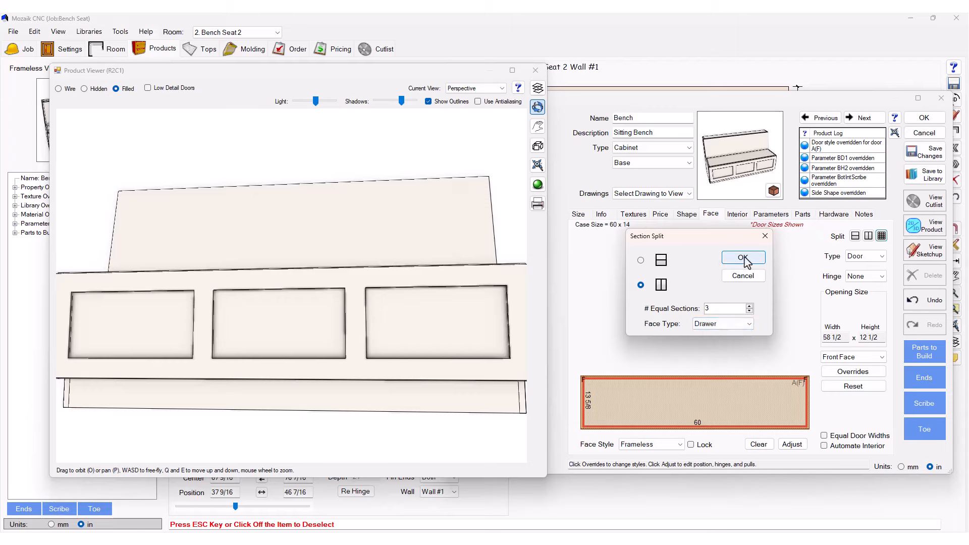
pyautogui.click(743, 257)
pyautogui.moveTo(304, 370); pyautogui.dragTo(372, 382)
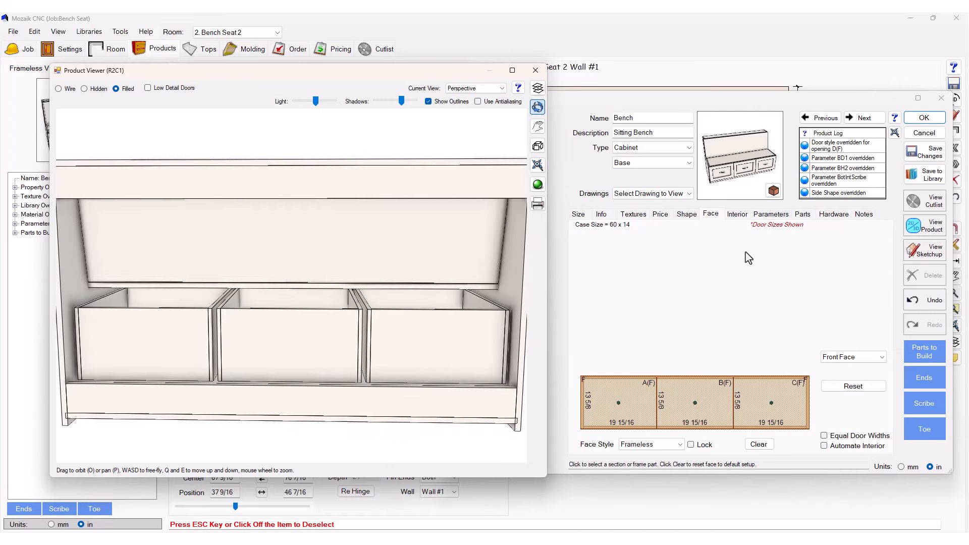
# Step: Split the bench's interior into 3 equal side-by-side sections using Partition dividers
pyautogui.click(736, 215)
pyautogui.click(742, 334)
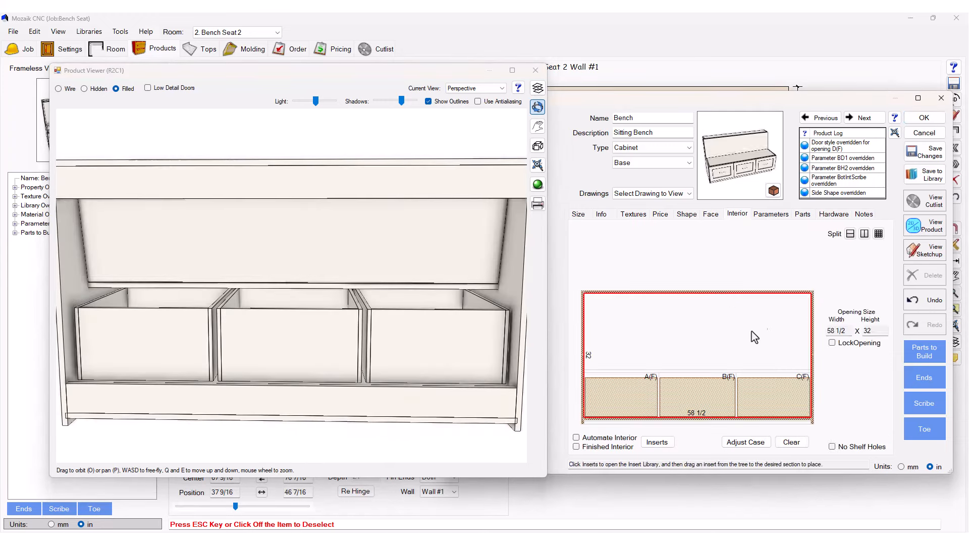
pyautogui.click(879, 235)
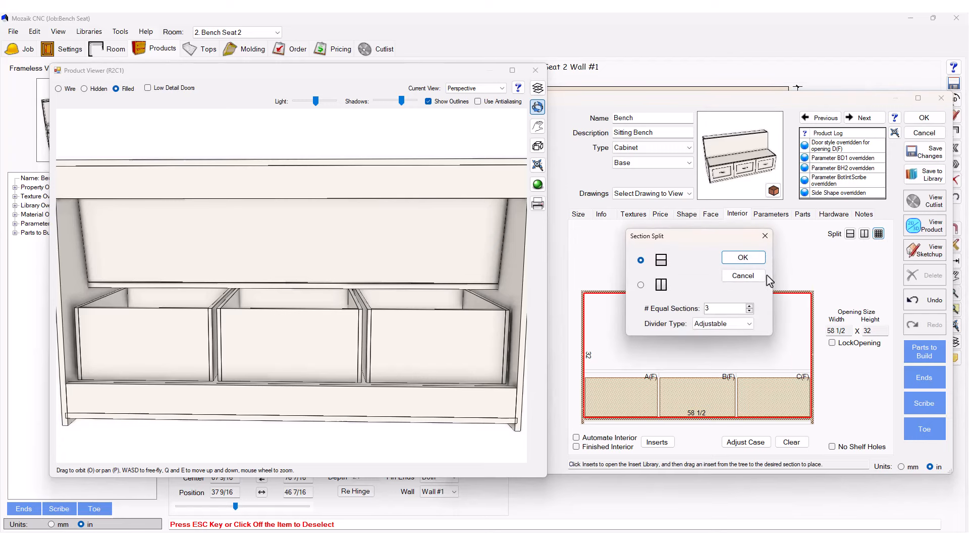
pyautogui.click(662, 287)
pyautogui.click(722, 323)
pyautogui.click(717, 342)
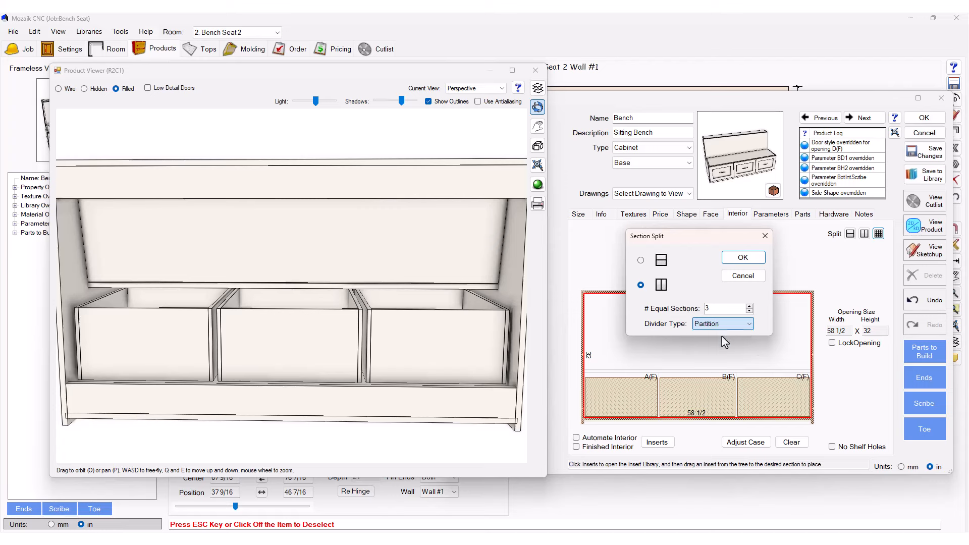
pyautogui.click(744, 257)
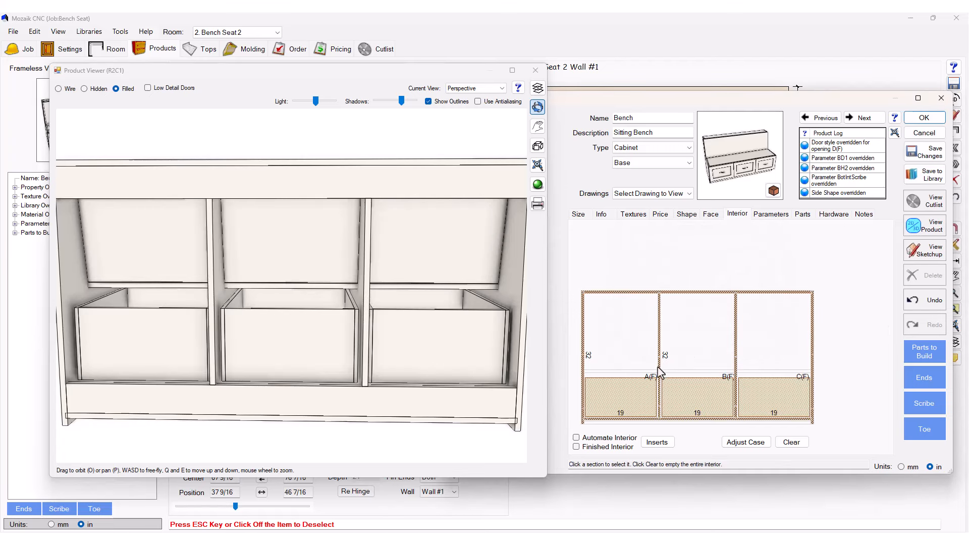
# Step: Lock both interior partitions to the face splits with the Center option and check their alignment in 3D
pyautogui.click(660, 373)
pyautogui.click(881, 300)
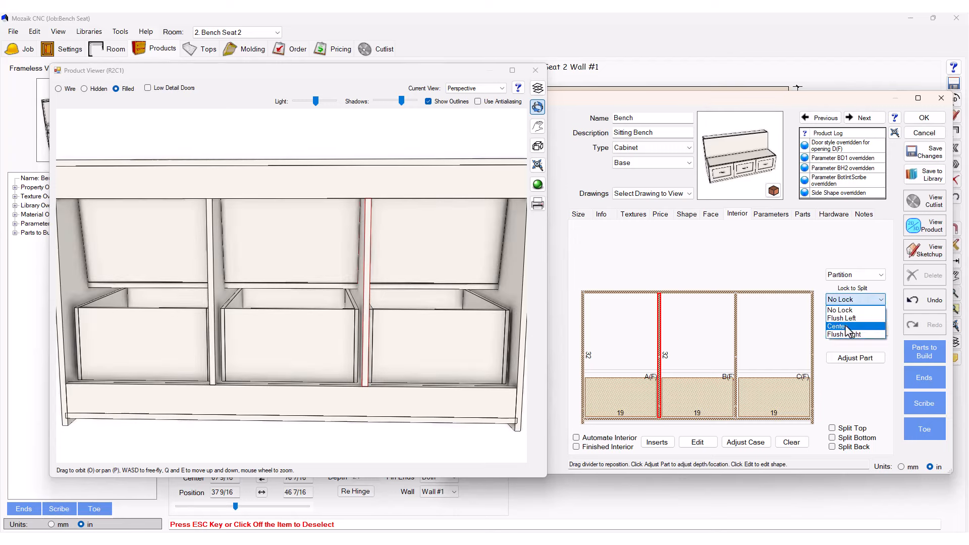
pyautogui.click(848, 327)
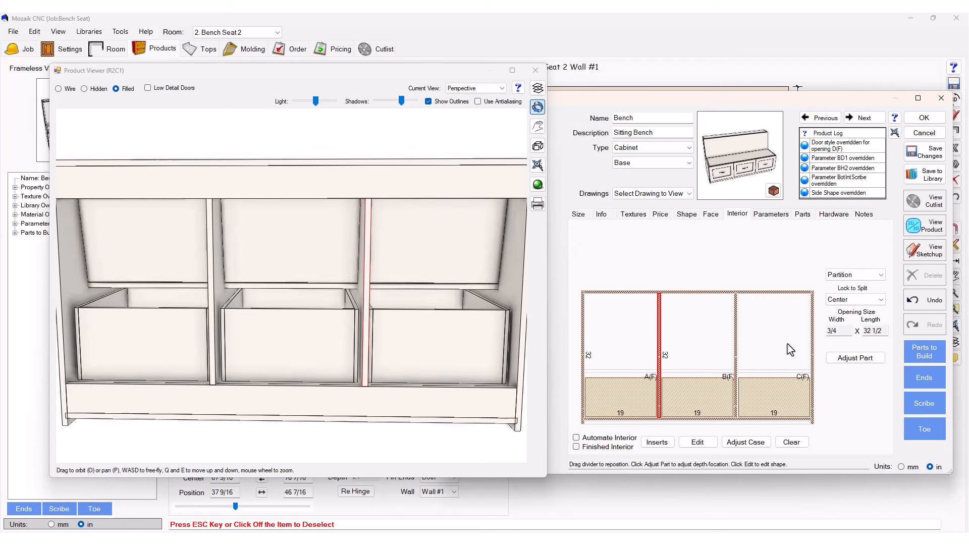
pyautogui.click(736, 350)
pyautogui.click(855, 300)
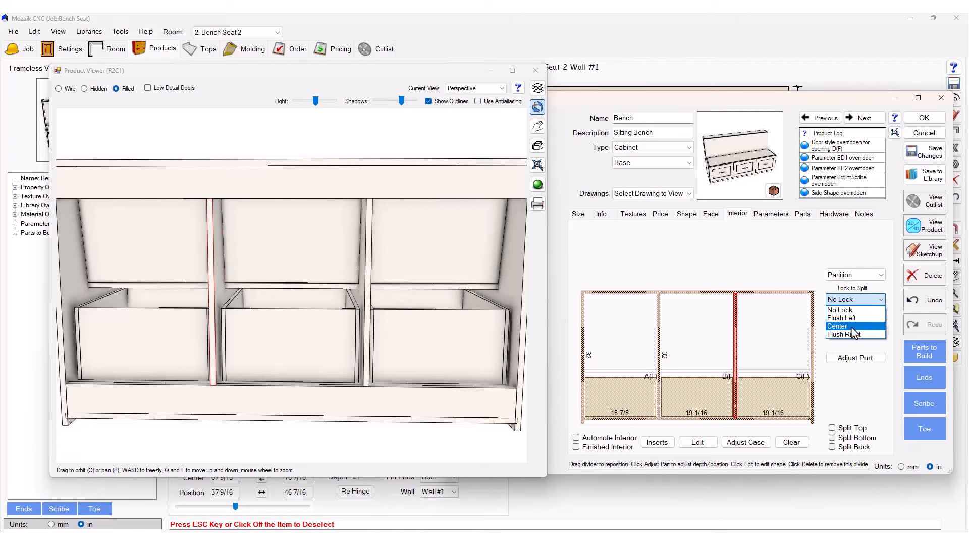
pyautogui.click(852, 327)
pyautogui.click(404, 351)
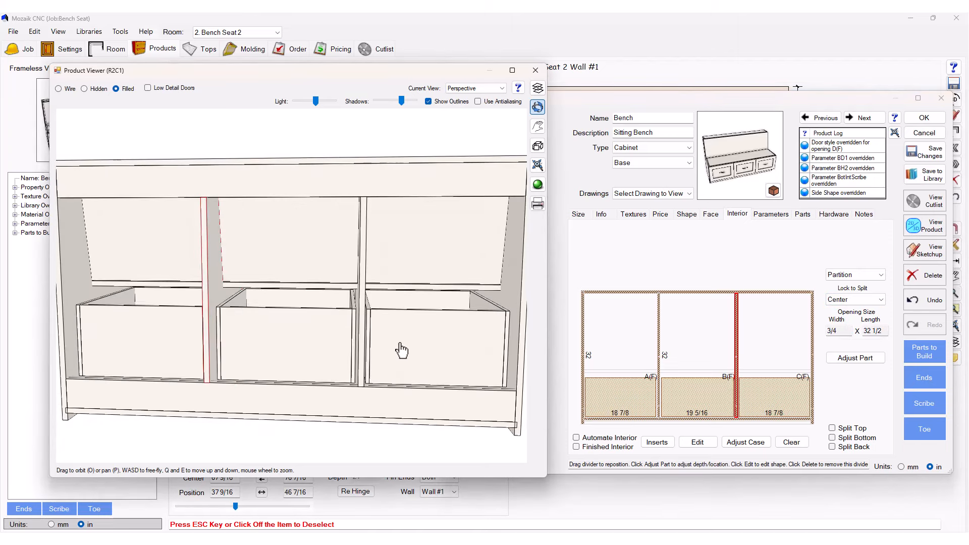
pyautogui.moveTo(402, 350)
pyautogui.mouseDown()
pyautogui.moveTo(363, 325)
pyautogui.moveTo(403, 327)
pyautogui.moveTo(383, 262)
pyautogui.moveTo(359, 372)
pyautogui.moveTo(359, 272)
pyautogui.moveTo(381, 336)
pyautogui.moveTo(489, 344)
pyautogui.moveTo(484, 329)
pyautogui.moveTo(474, 344)
pyautogui.moveTo(408, 353)
pyautogui.mouseUp()
# Step: Save the edited bench over the current Bench product in the library and accept the product changes
pyautogui.click(925, 174)
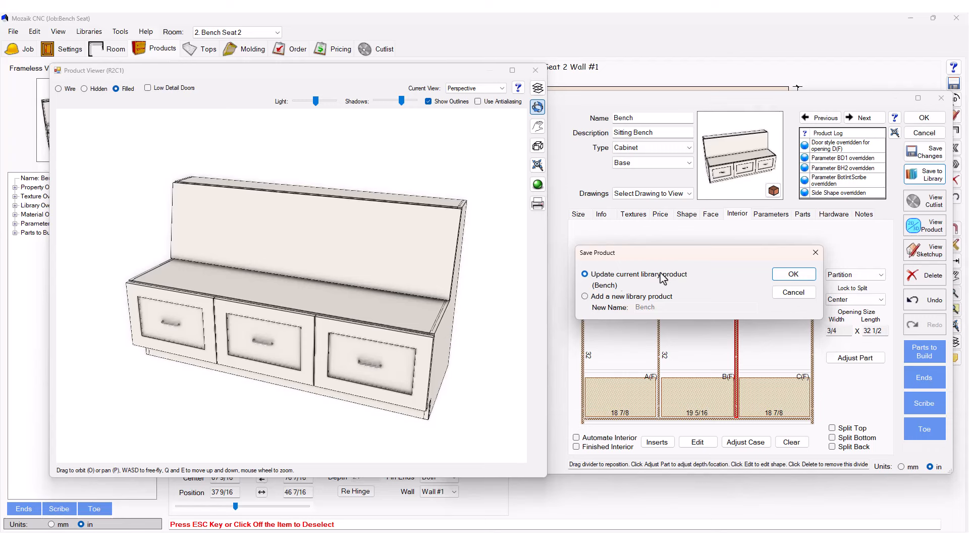
pyautogui.click(794, 274)
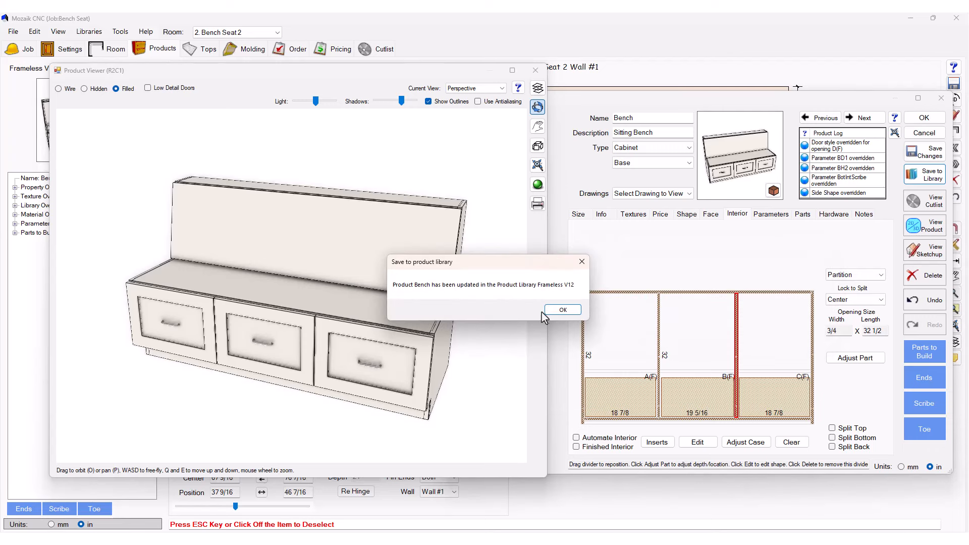
pyautogui.click(563, 310)
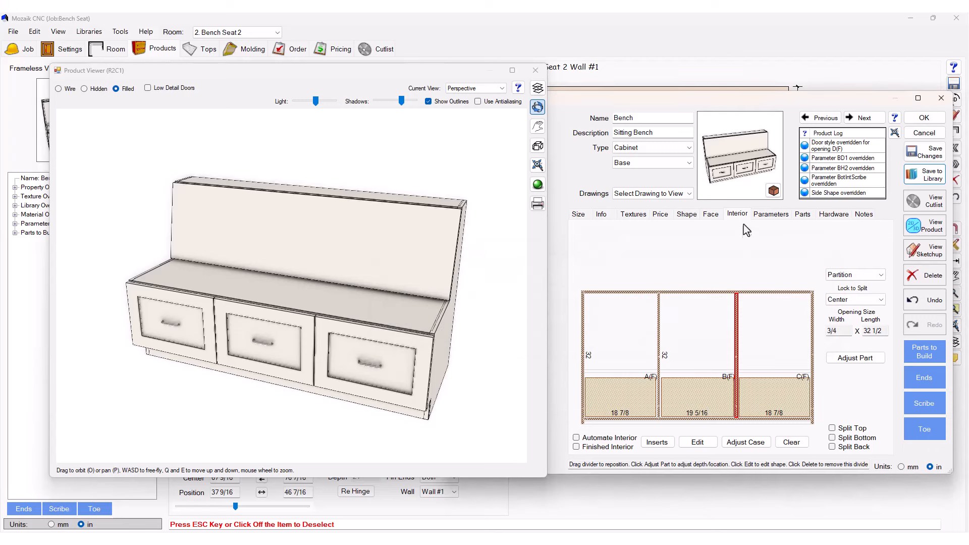
pyautogui.click(925, 117)
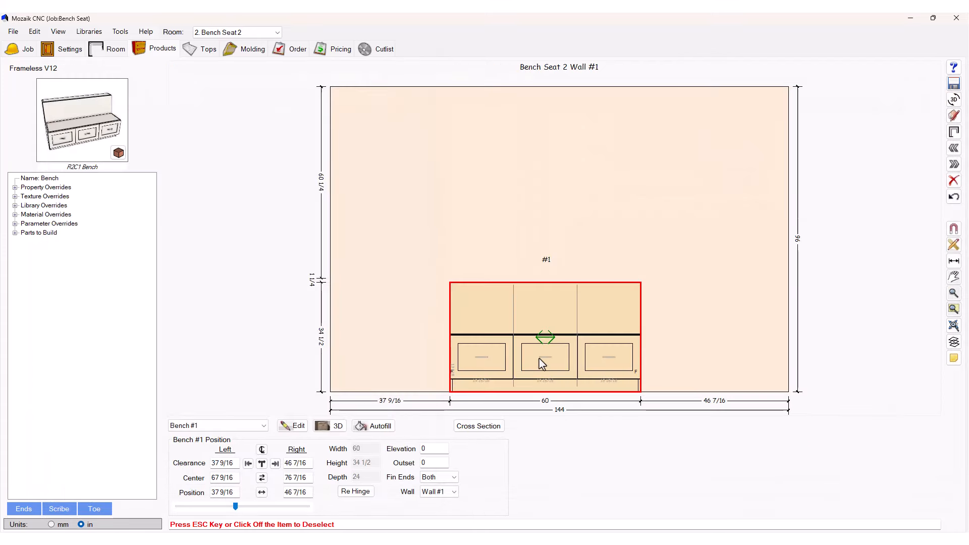
# Step: Remove the existing bench from Wall #1 and place the updated Bench product from the library, about 45 5/8 in from the wall's left end
pyautogui.click(217, 330)
pyautogui.scroll(-10, 119, 374)
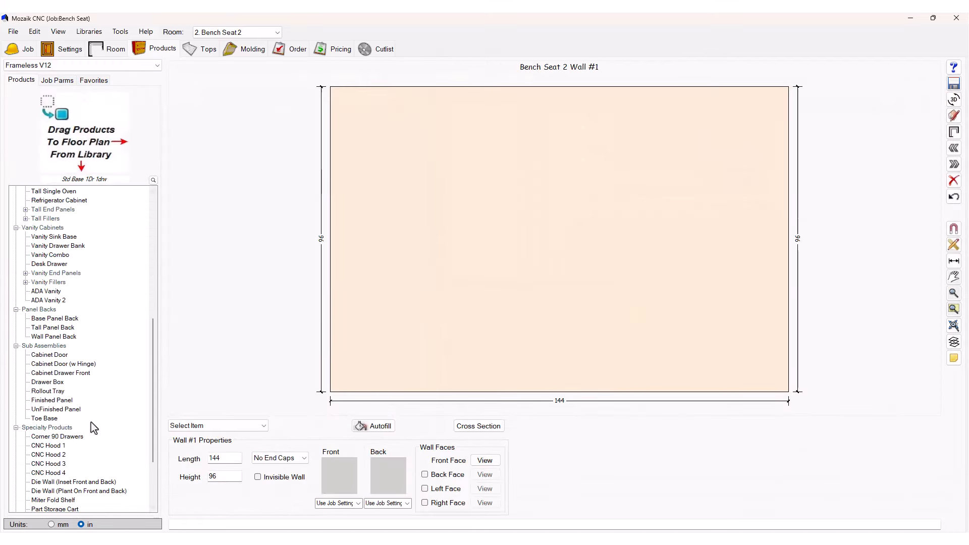
pyautogui.scroll(-4, 94, 428)
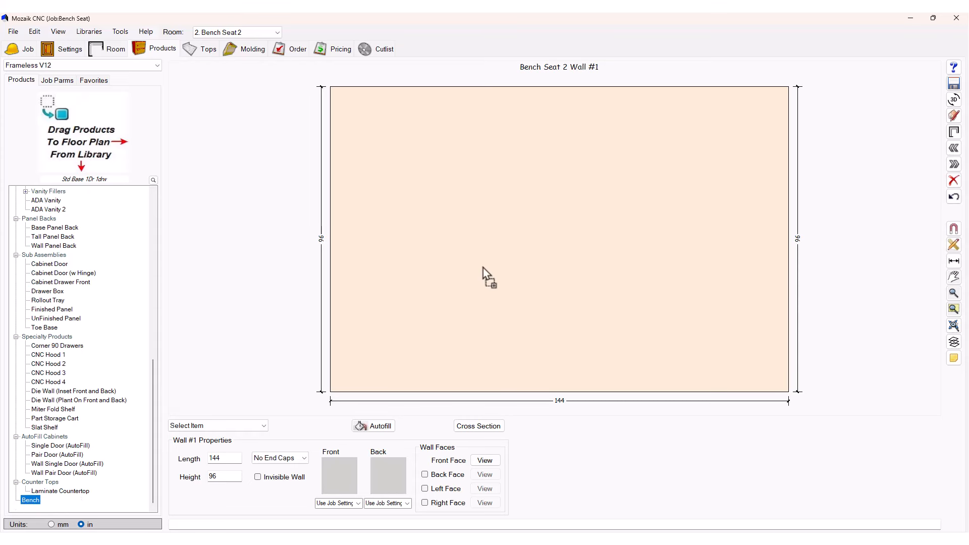
pyautogui.moveTo(476, 337); pyautogui.dragTo(574, 325)
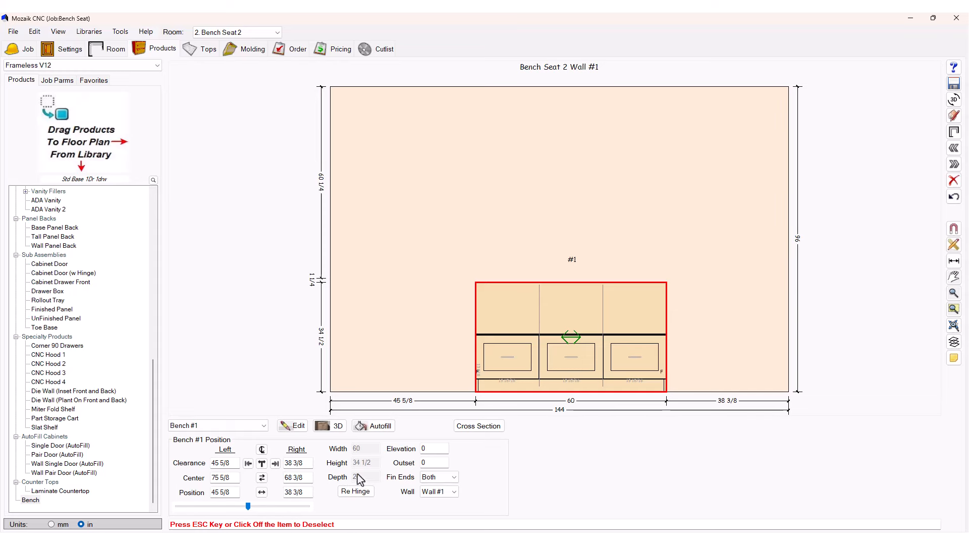
# Step: Set the placed bench's width to 48 in, accept the product changes, and inspect the resized bench in the 3D room view
pyautogui.doubleClick(634, 333)
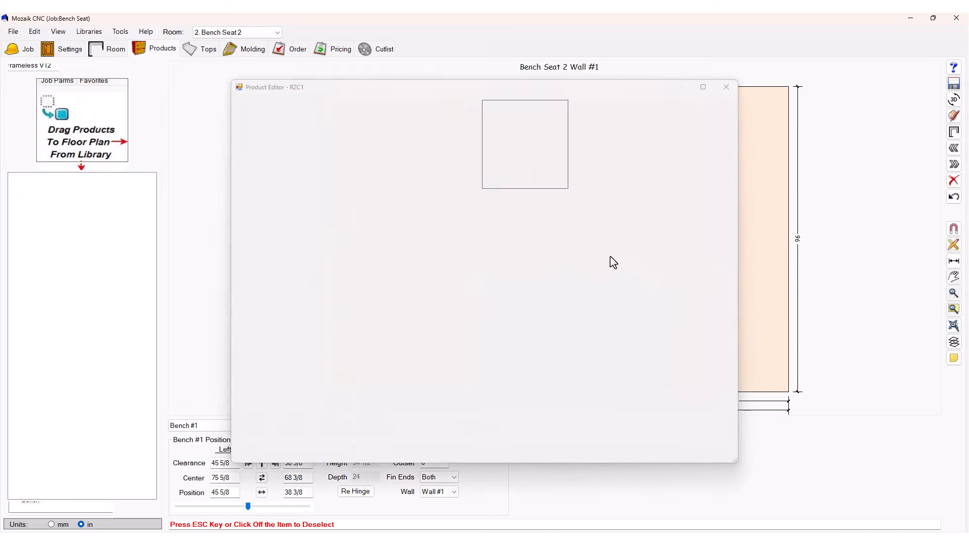
pyautogui.moveTo(407, 237); pyautogui.dragTo(352, 238)
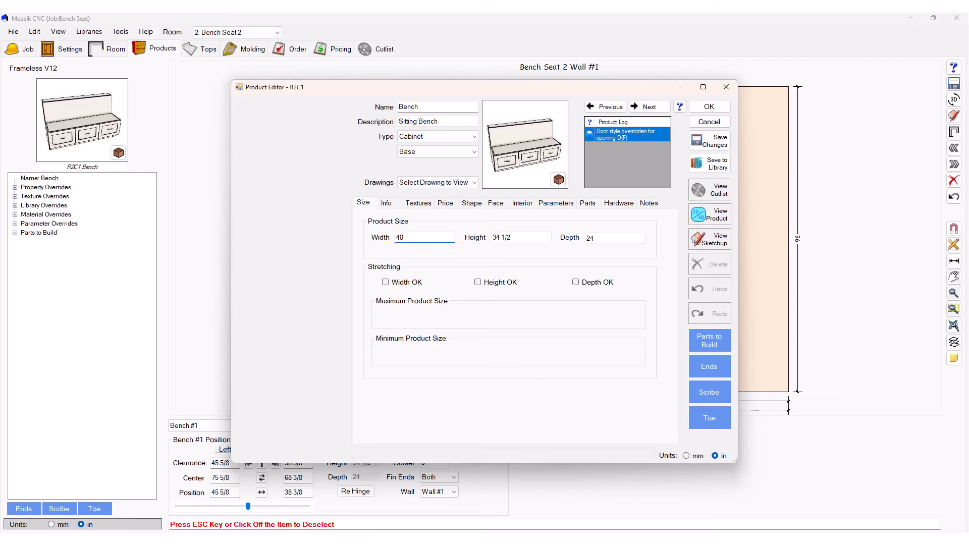
pyautogui.click(533, 239)
pyautogui.moveTo(510, 166); pyautogui.dragTo(555, 152)
pyautogui.click(708, 107)
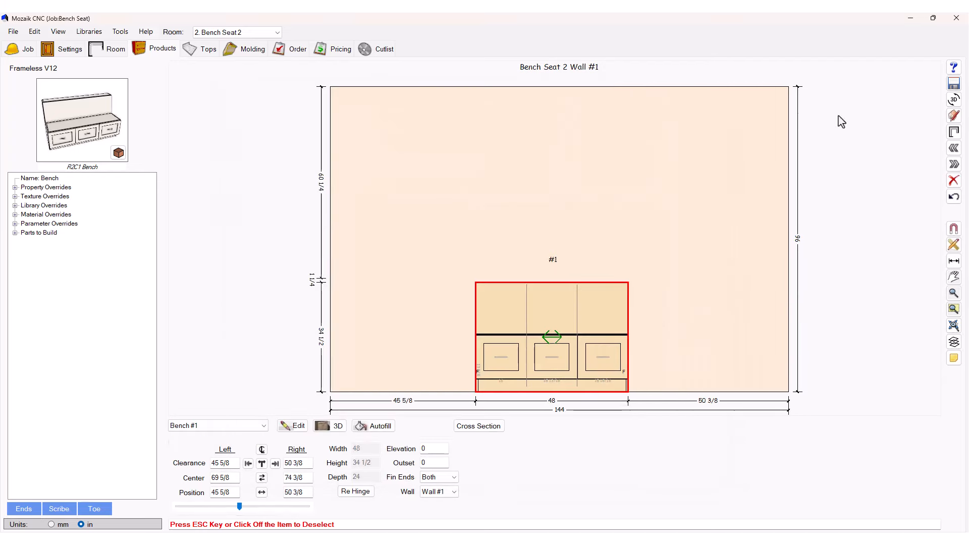
pyautogui.click(954, 100)
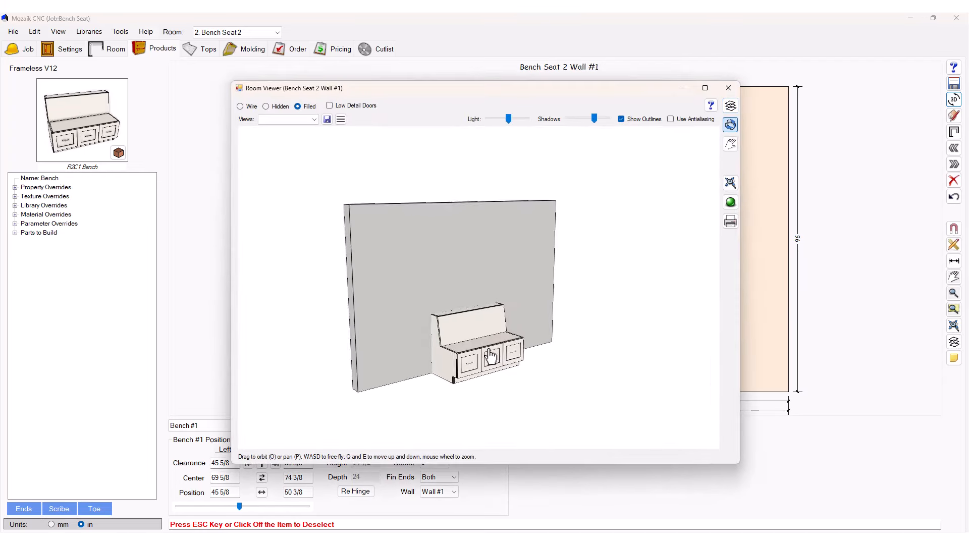
pyautogui.moveTo(503, 357); pyautogui.dragTo(456, 392)
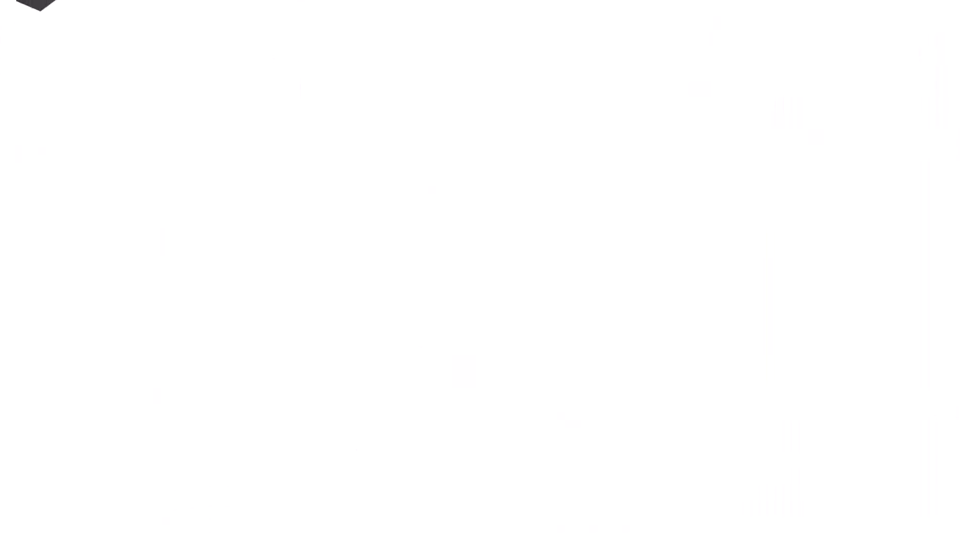